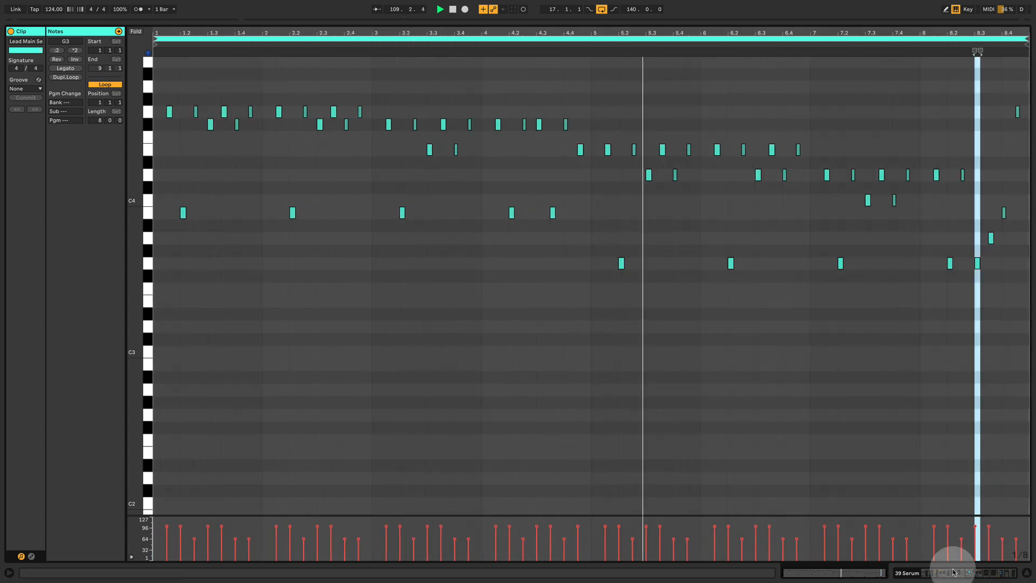
Solo the 39 Serum lead track and play its Lead Main Serum clip from bar 105.
{"action": "key", "text": "ctrl+alt+e"}
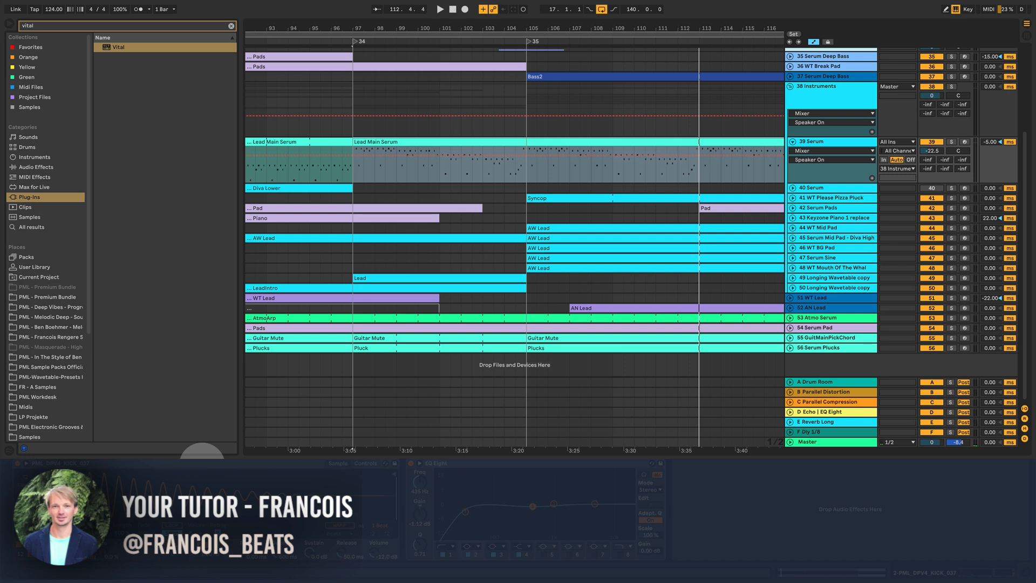
{"action": "left_click_drag", "start_coordinate": [149, 53], "coordinate": [230, 455]}
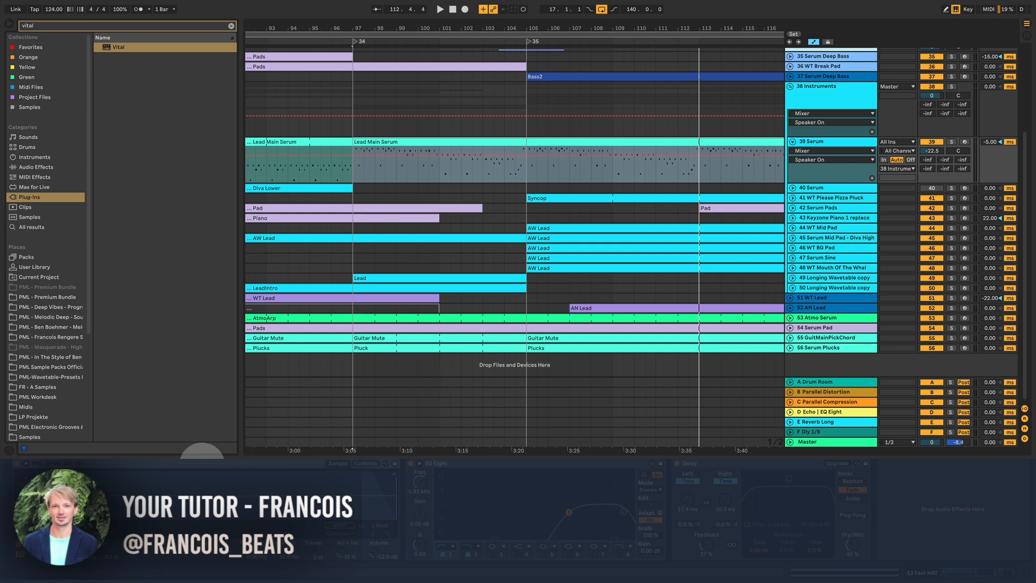
{"action": "left_click", "coordinate": [850, 142]}
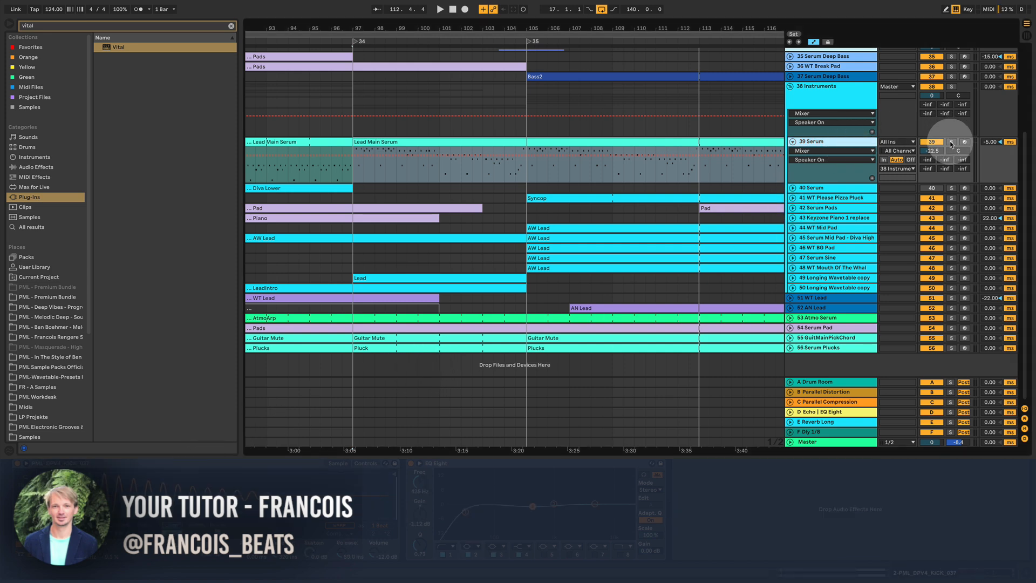
{"action": "left_click", "coordinate": [952, 142]}
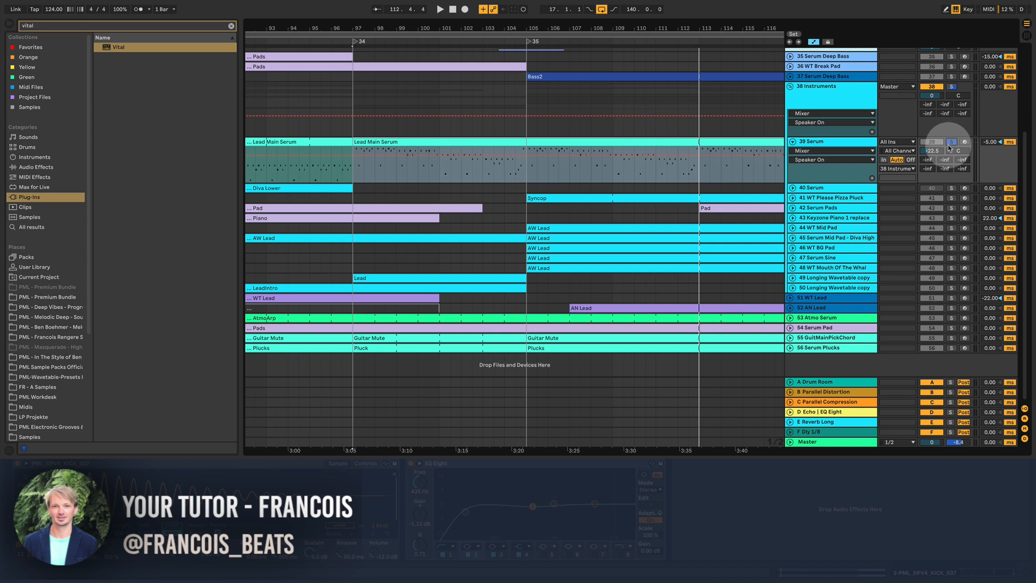
{"action": "left_click", "coordinate": [529, 171]}
{"action": "key", "text": "space"}
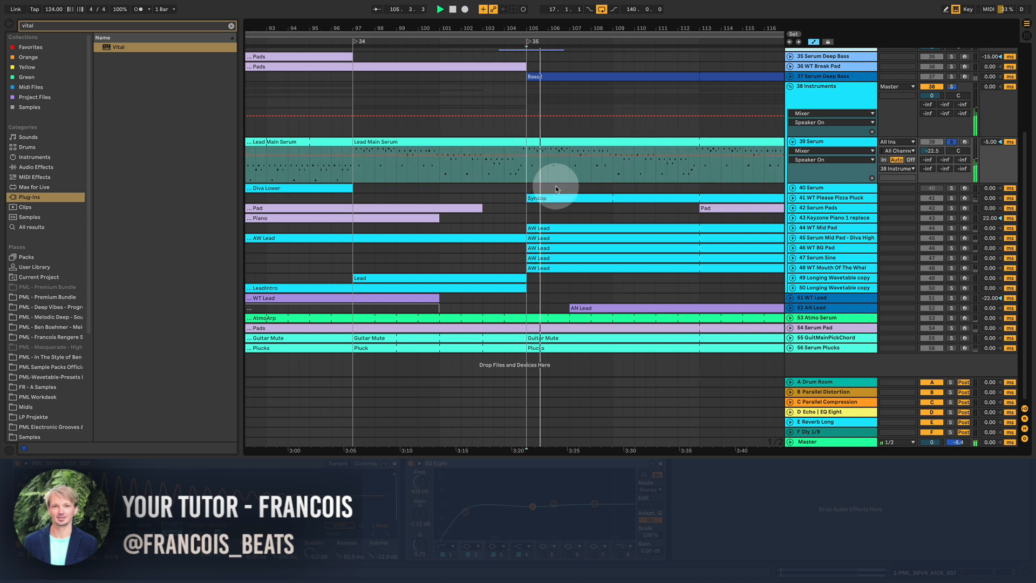
{"action": "key", "text": "space"}
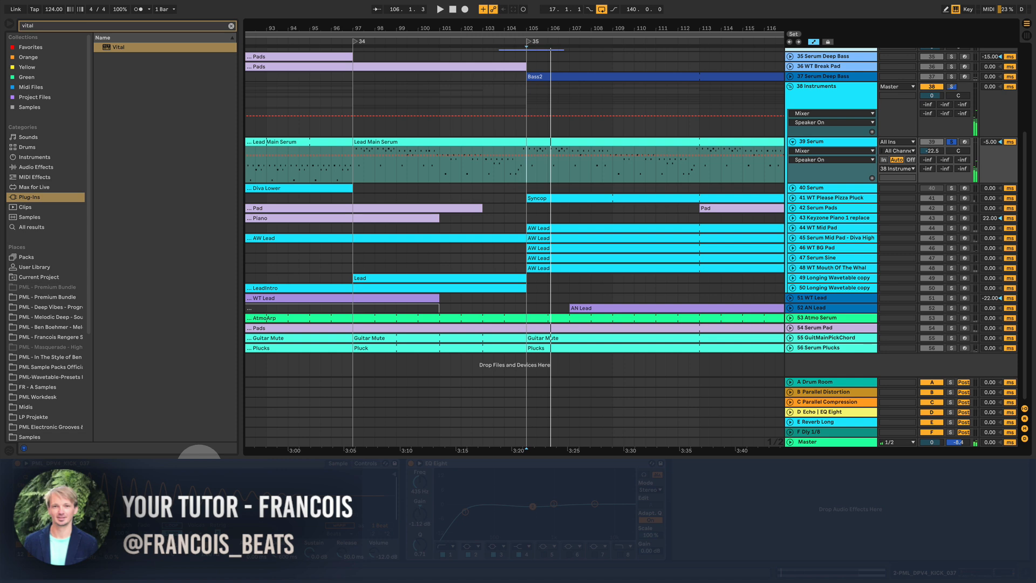
Open the Serum instrument on track 39 and review its effects page, oscillators and envelope 1.
{"action": "left_click", "coordinate": [201, 466]}
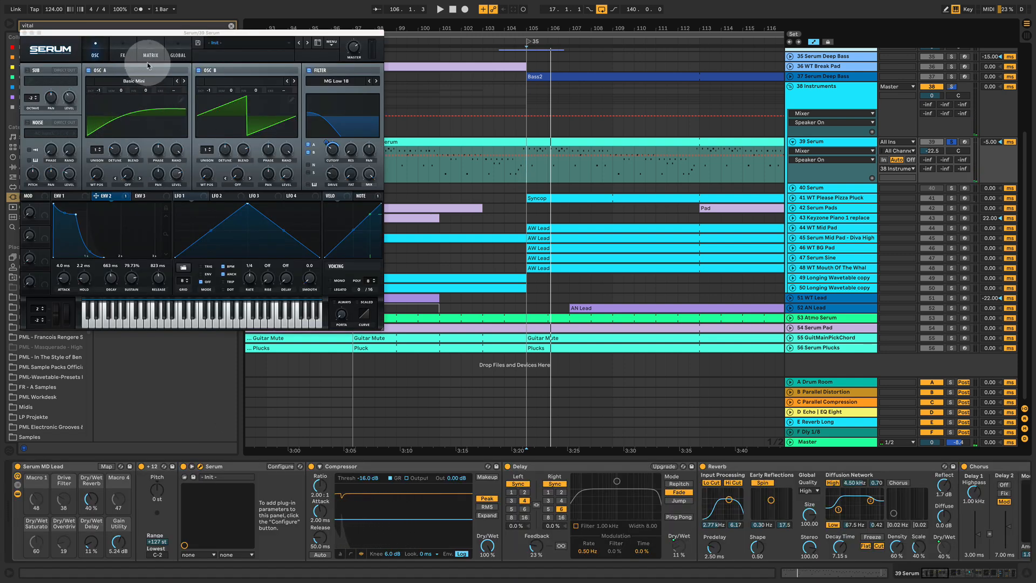
{"action": "left_click", "coordinate": [129, 52]}
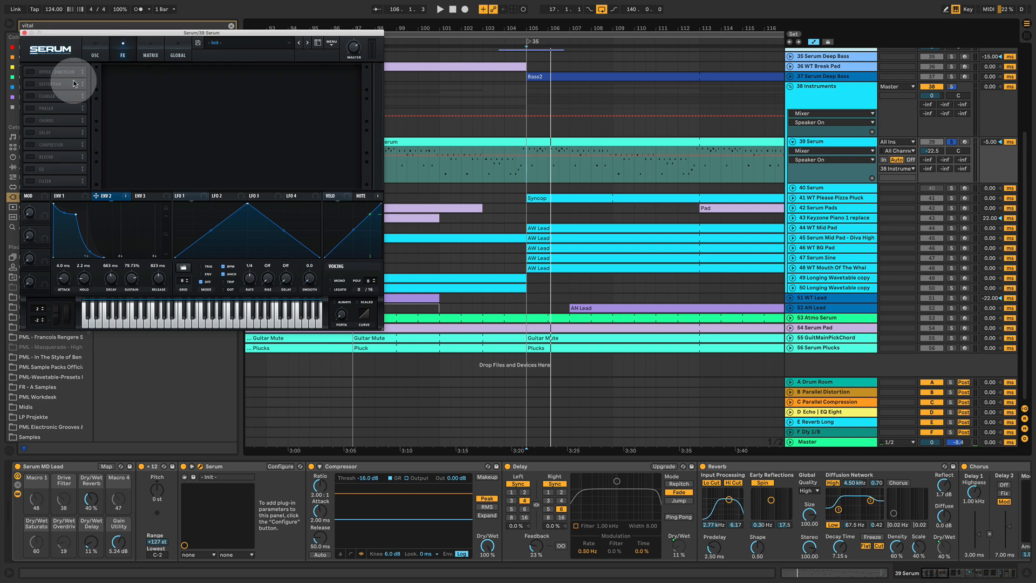
{"action": "left_click", "coordinate": [97, 55]}
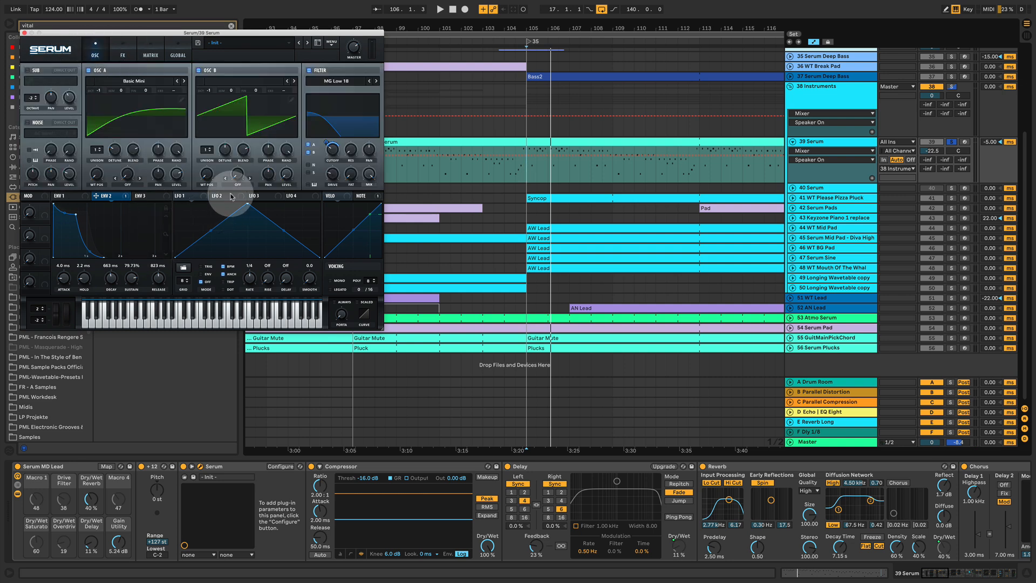
{"action": "left_click", "coordinate": [64, 196]}
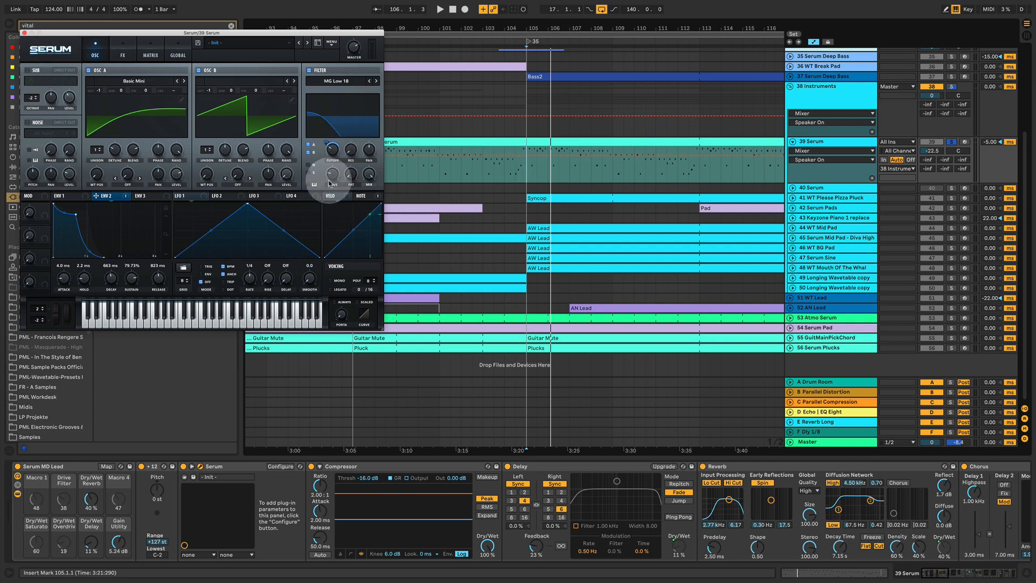
{"action": "left_click", "coordinate": [24, 33]}
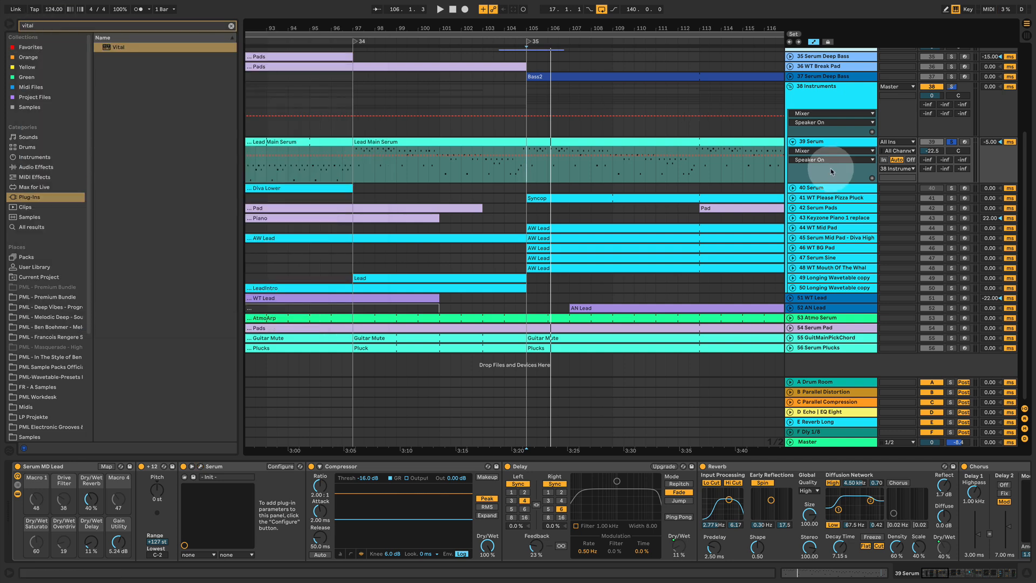
Duplicate the 39 Serum track and solo the copy.
{"action": "right_click", "coordinate": [815, 143]}
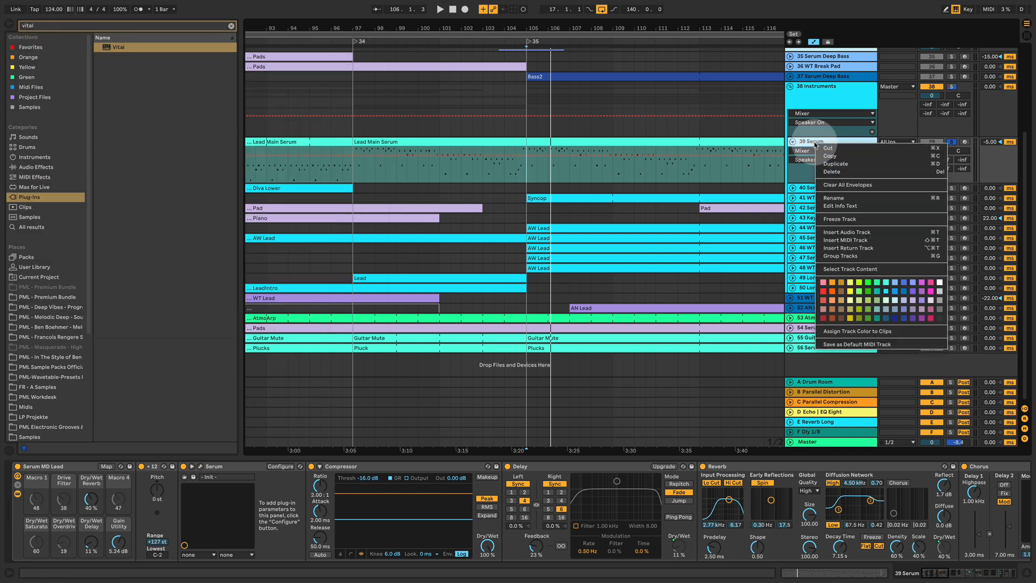
{"action": "left_click", "coordinate": [860, 166]}
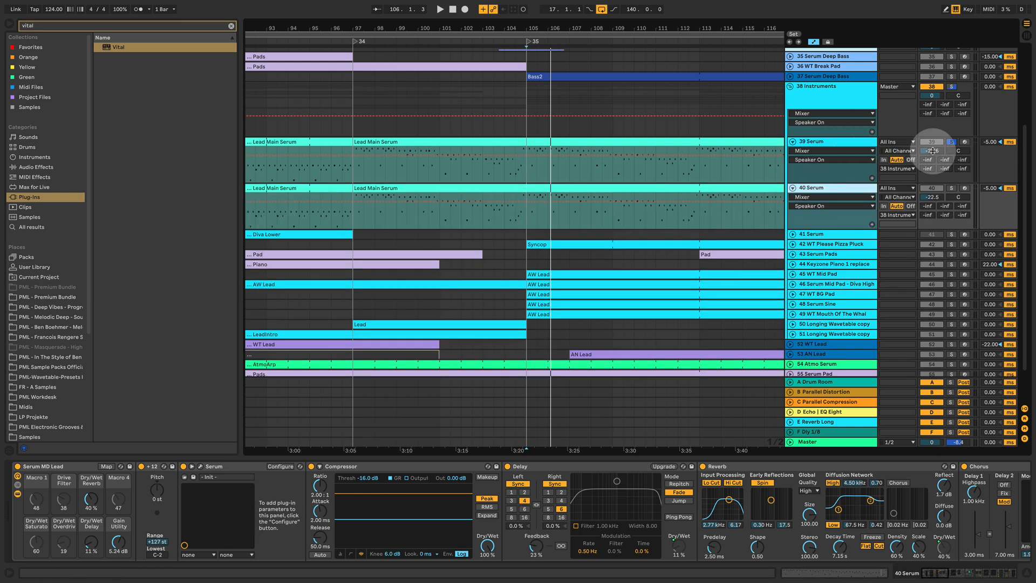
{"action": "left_click", "coordinate": [950, 189]}
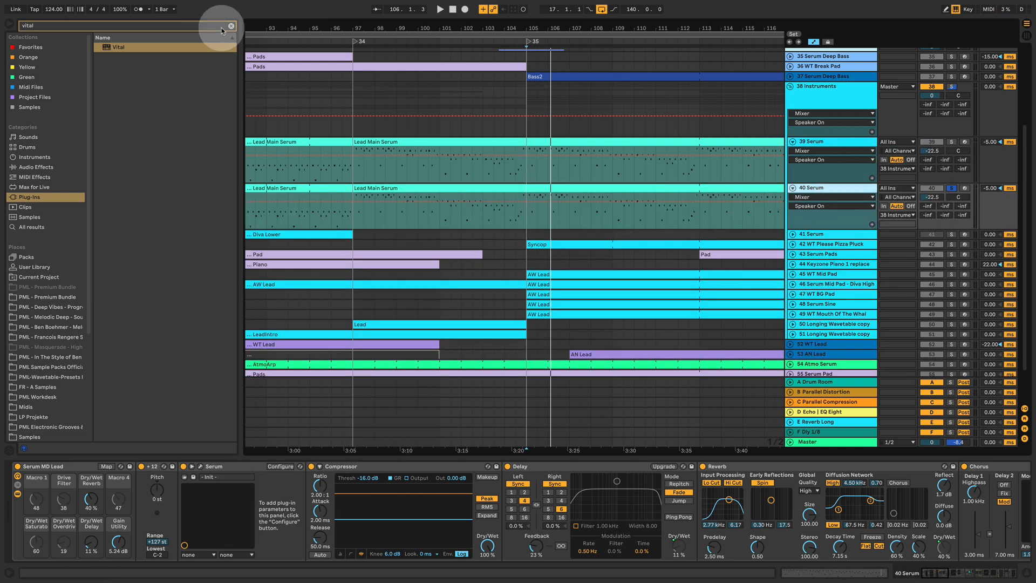
Replace the Serum instrument on the duplicated track with Vital and move its window clear for editing.
{"action": "left_click_drag", "start_coordinate": [115, 49], "coordinate": [221, 465]}
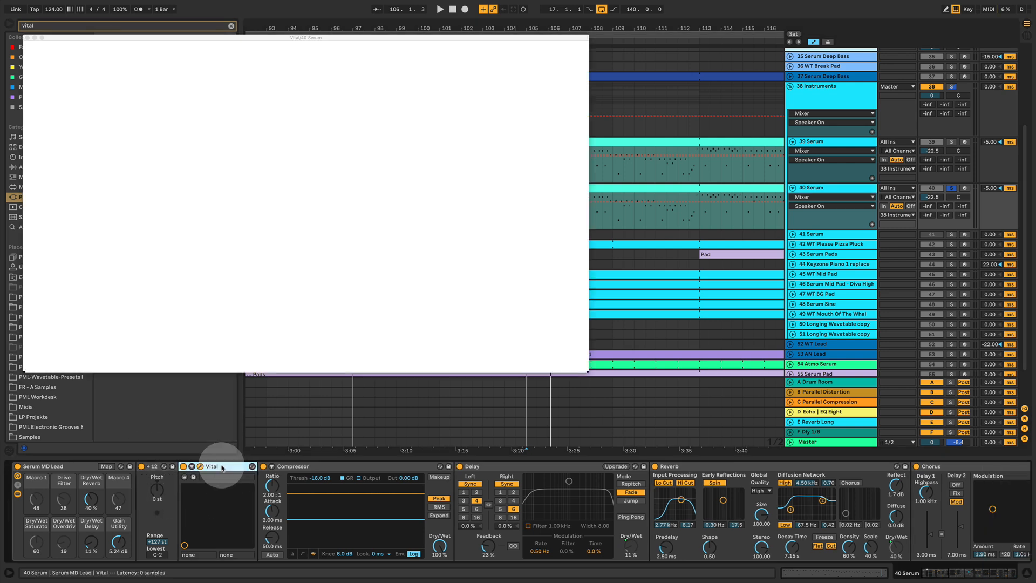
{"action": "left_click_drag", "start_coordinate": [373, 34], "coordinate": [503, 66]}
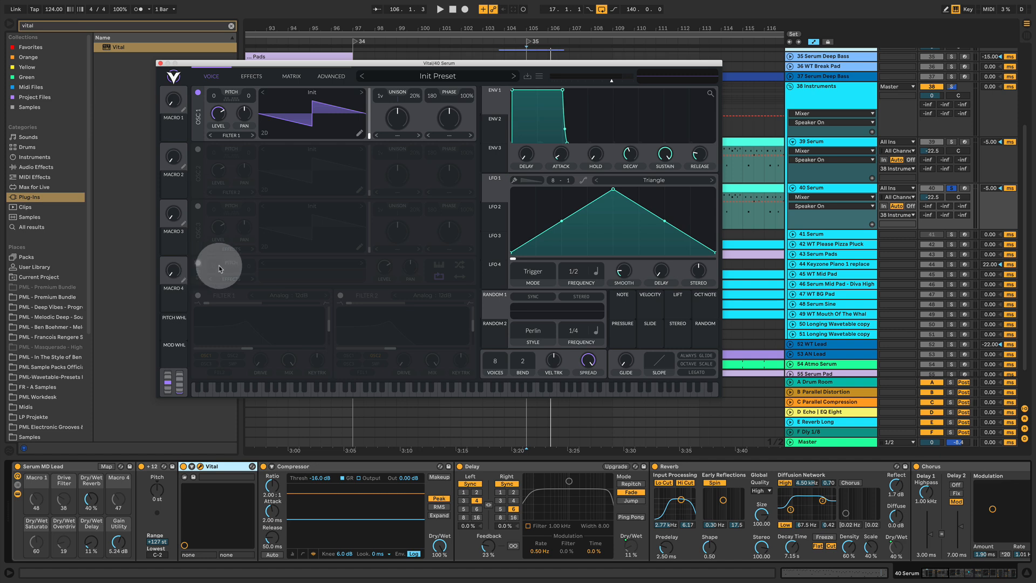
Try switching Vital's Filter 1 and Filter 2 on and off.
{"action": "left_click", "coordinate": [198, 295]}
{"action": "left_click", "coordinate": [198, 296]}
{"action": "left_click", "coordinate": [340, 295]}
{"action": "left_click", "coordinate": [340, 296]}
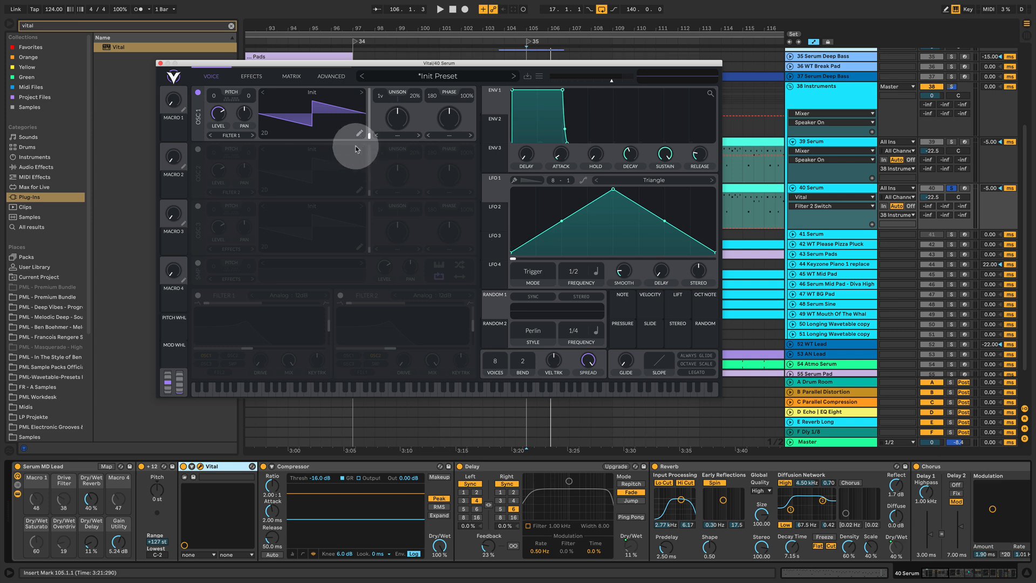
Move the Chorus below the Filter in Vital's effects chain and return to the voice page.
{"action": "left_click", "coordinate": [246, 76]}
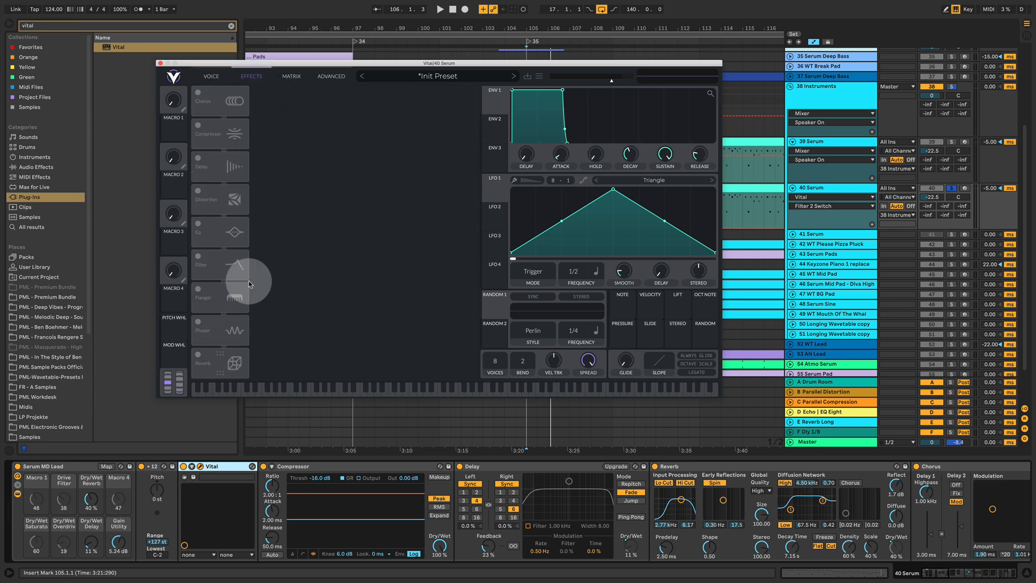
{"action": "left_click_drag", "start_coordinate": [219, 87], "coordinate": [224, 272]}
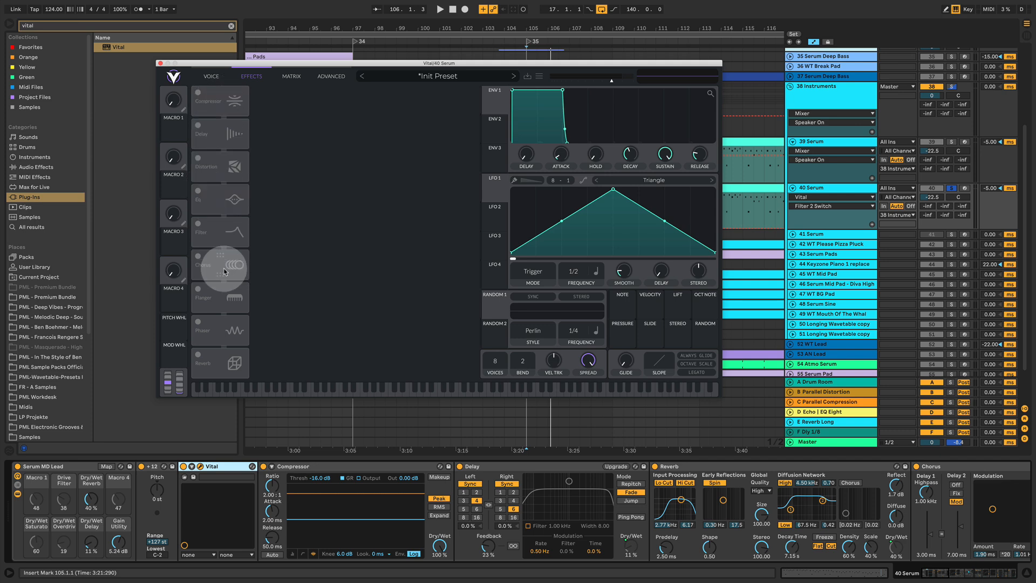
{"action": "left_click", "coordinate": [211, 76]}
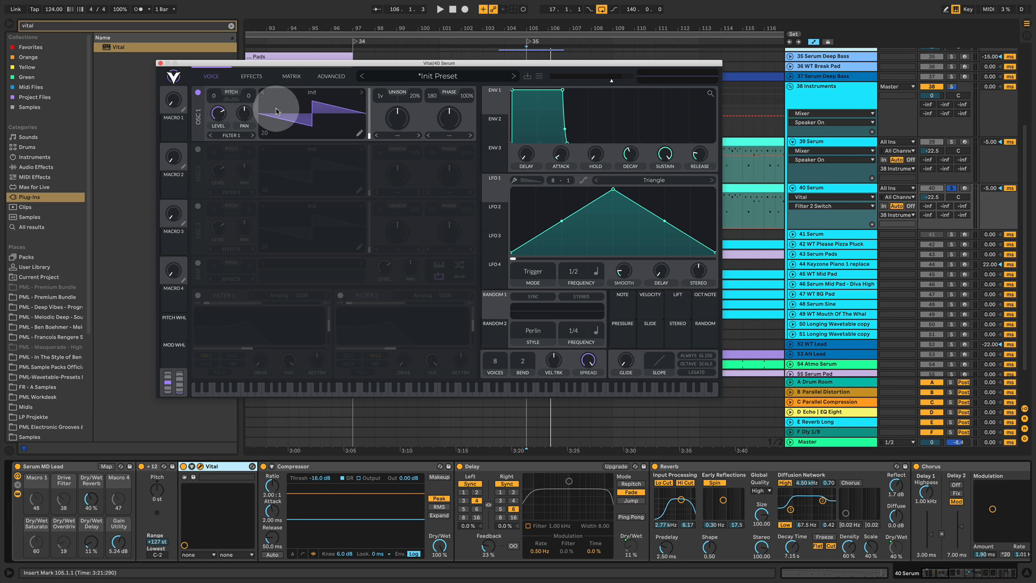
Play the initial Vital sound and compare it with the original track 39 lead in solo.
{"action": "key", "text": "space"}
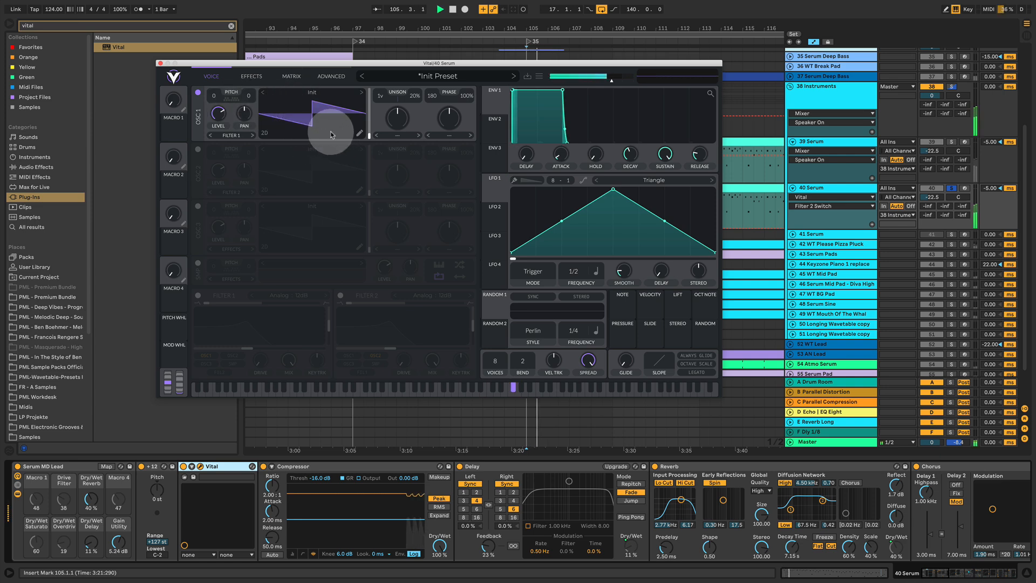
{"action": "key", "text": "space"}
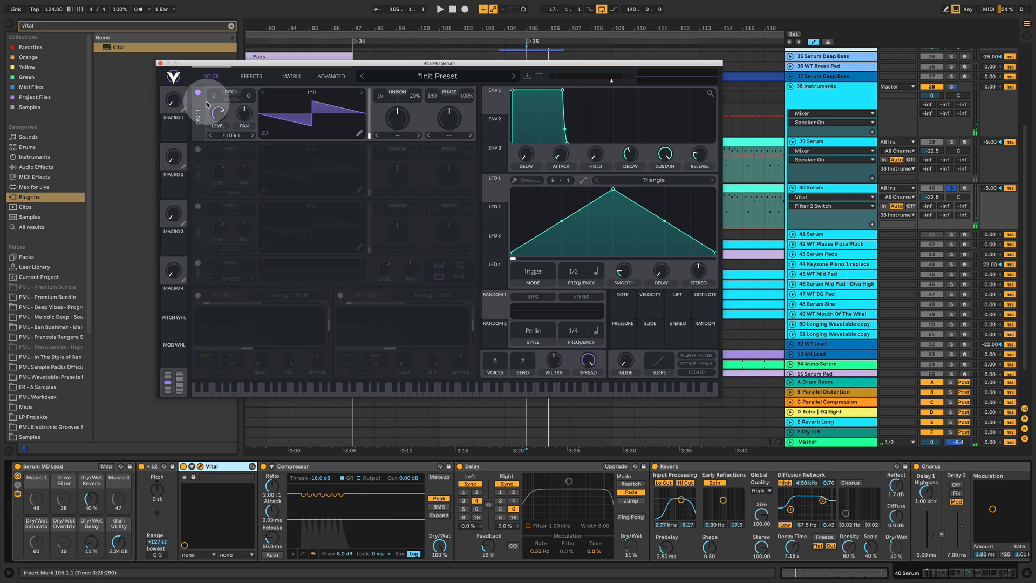
{"action": "left_click", "coordinate": [953, 142]}
{"action": "key", "text": "space"}
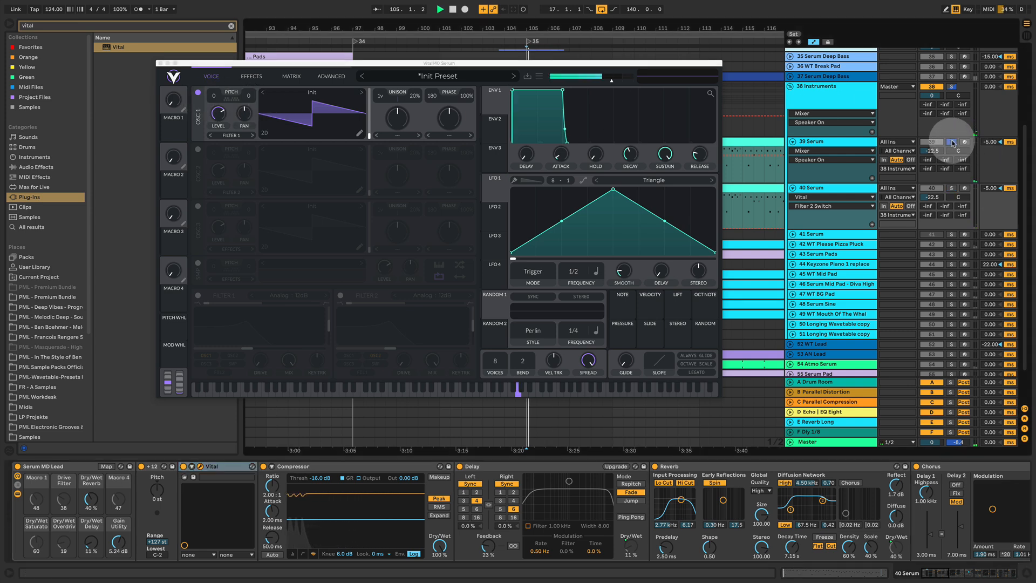
Solo the Vital track, transpose oscillator 1 to -12 semitones and listen to it.
{"action": "left_click", "coordinate": [952, 189]}
{"action": "left_click_drag", "start_coordinate": [213, 95], "coordinate": [217, 131]}
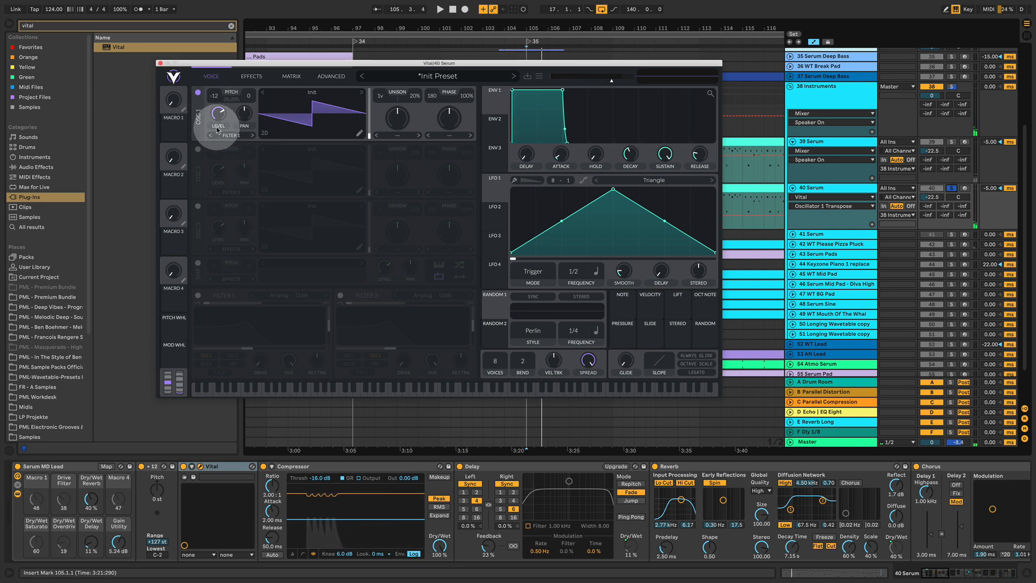
{"action": "key", "text": "space"}
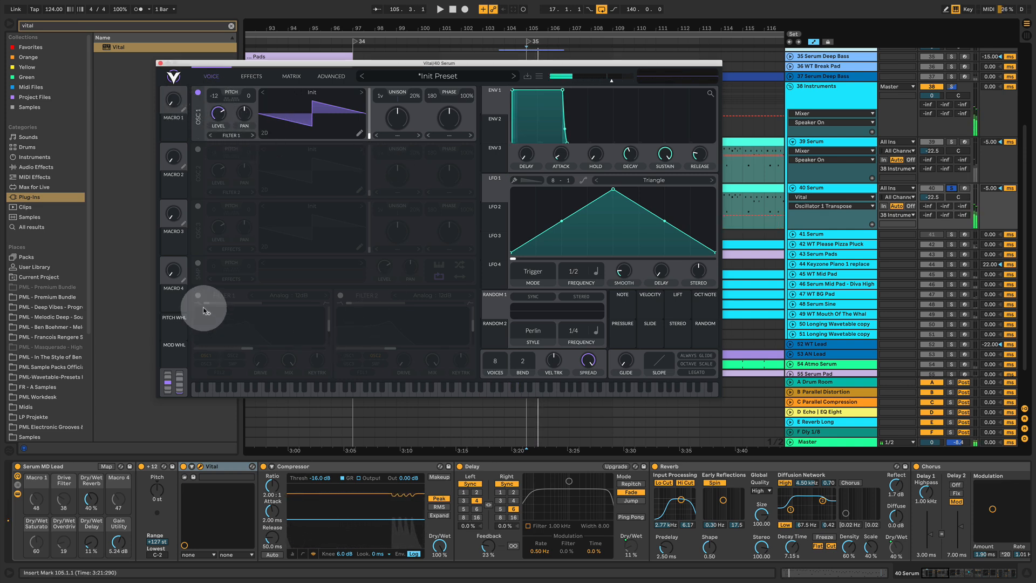
Enable Filter 1 in Vital, raise its cutoff and set its resonance to about 19.5%.
{"action": "left_click", "coordinate": [198, 295]}
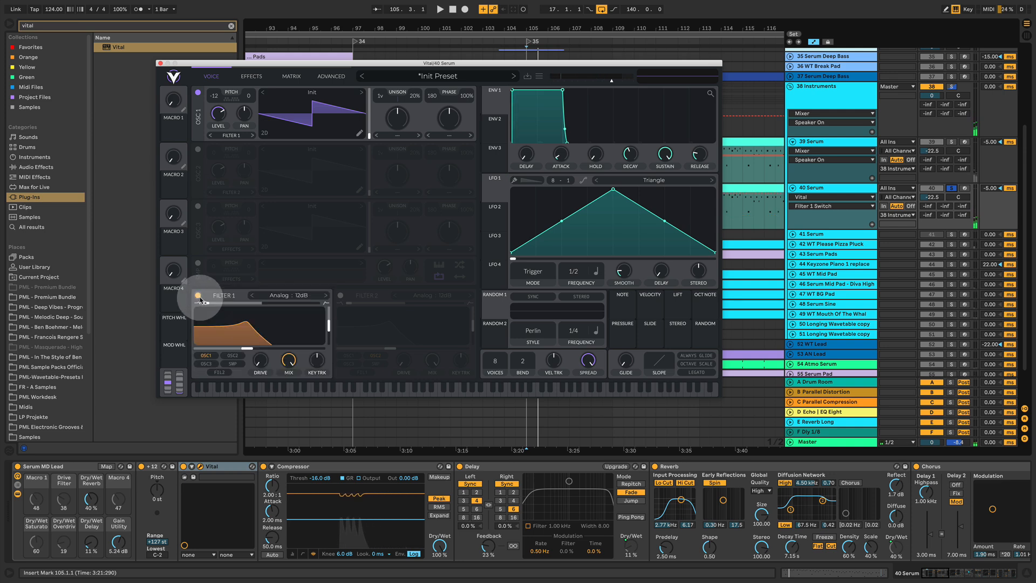
{"action": "key", "text": "space"}
{"action": "left_click_drag", "start_coordinate": [246, 349], "coordinate": [295, 348]}
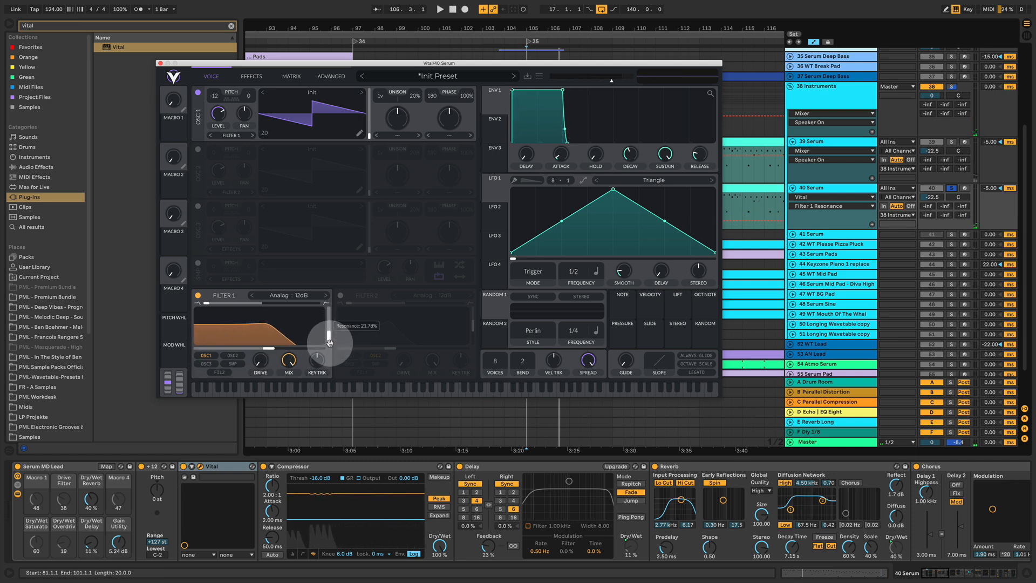
{"action": "left_click_drag", "start_coordinate": [330, 348], "coordinate": [329, 325]}
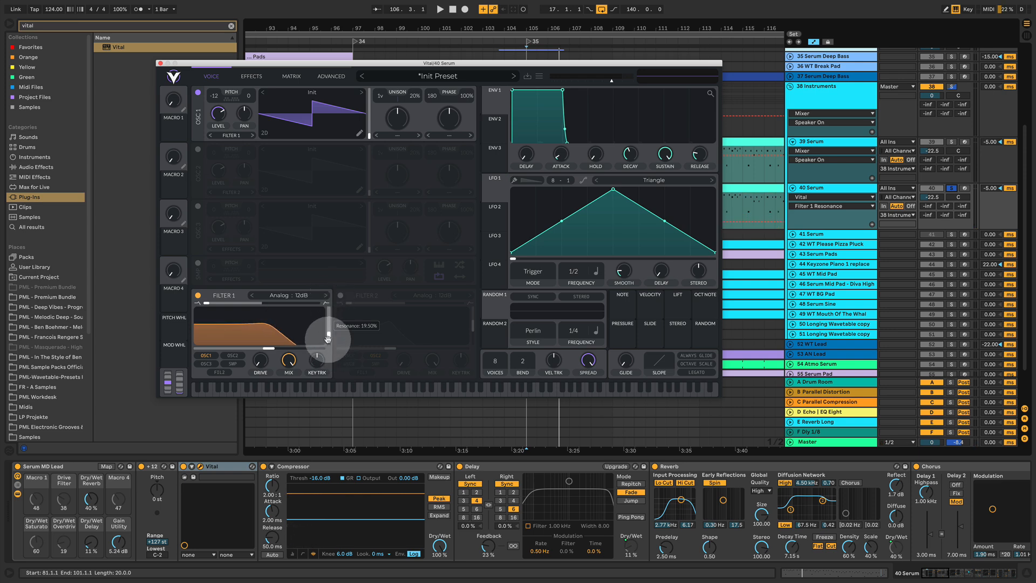
Set the Filter 1 type to Analog 24dB after browsing the other models, and play the filtered sound.
{"action": "left_click", "coordinate": [296, 295]}
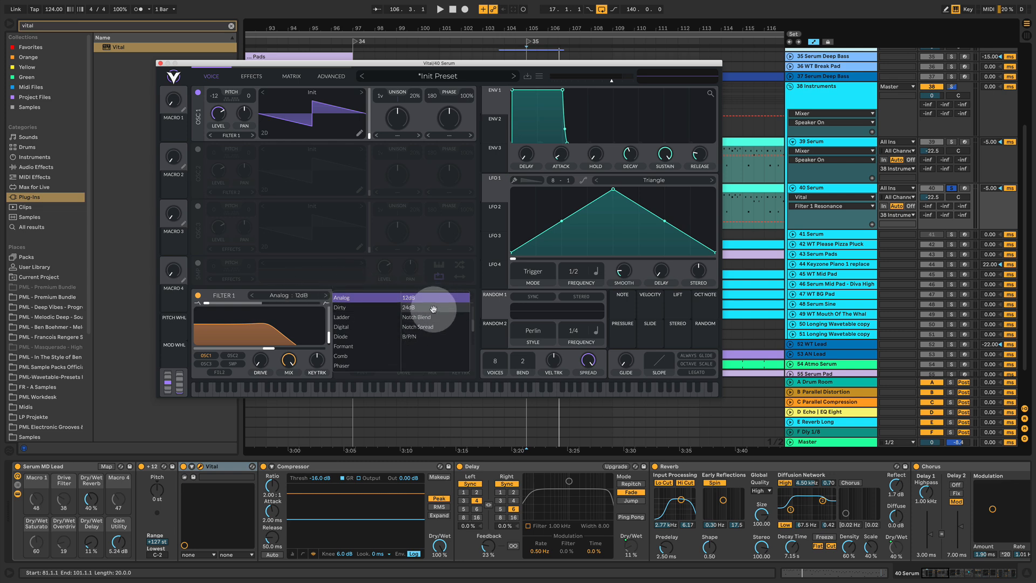
{"action": "left_click", "coordinate": [351, 327]}
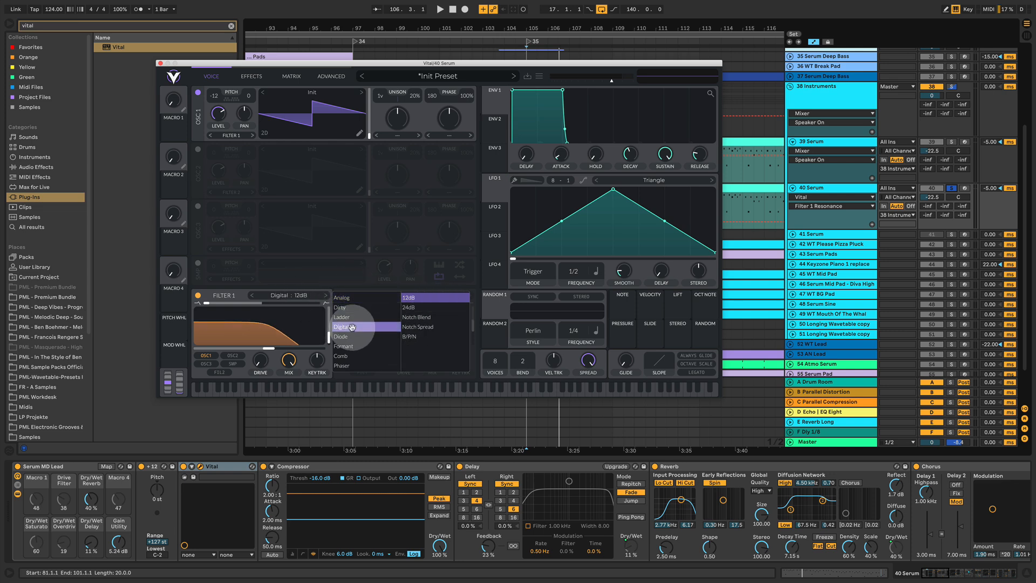
{"action": "scroll", "coordinate": [350, 329], "scroll_direction": "down", "scroll_amount": 3}
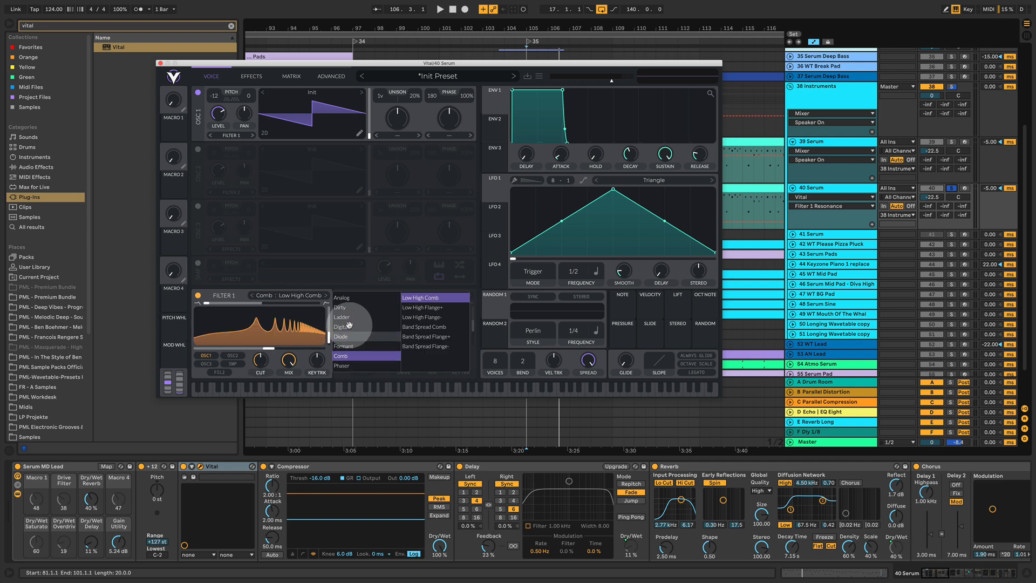
{"action": "left_click", "coordinate": [342, 298]}
{"action": "left_click", "coordinate": [427, 307]}
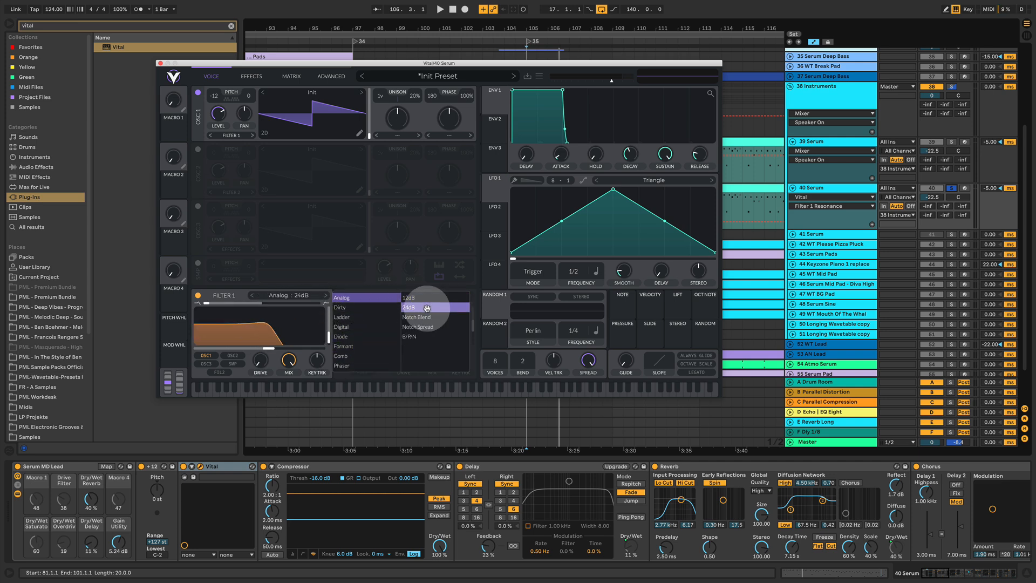
{"action": "key", "text": "space"}
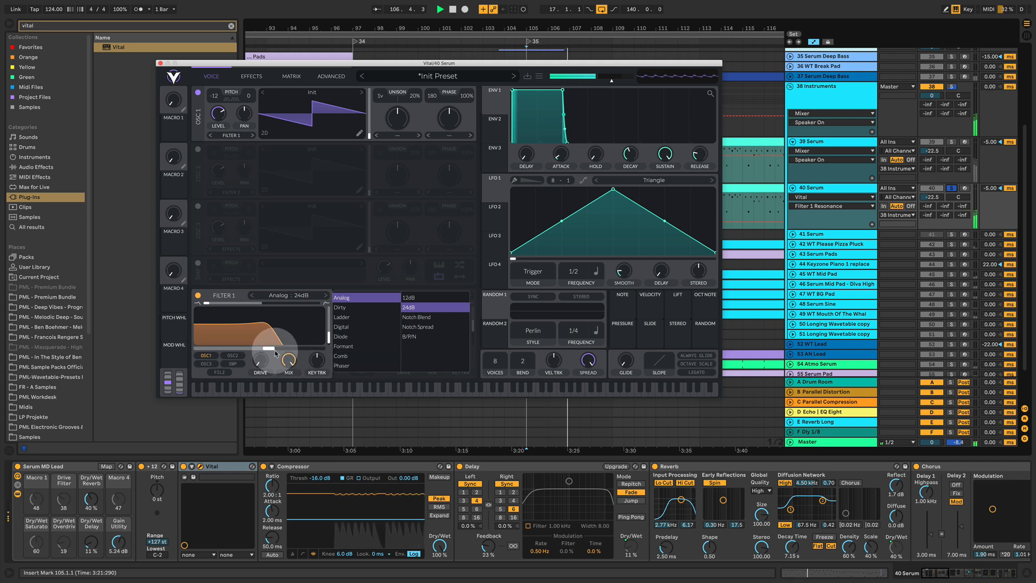
{"action": "key", "text": "space"}
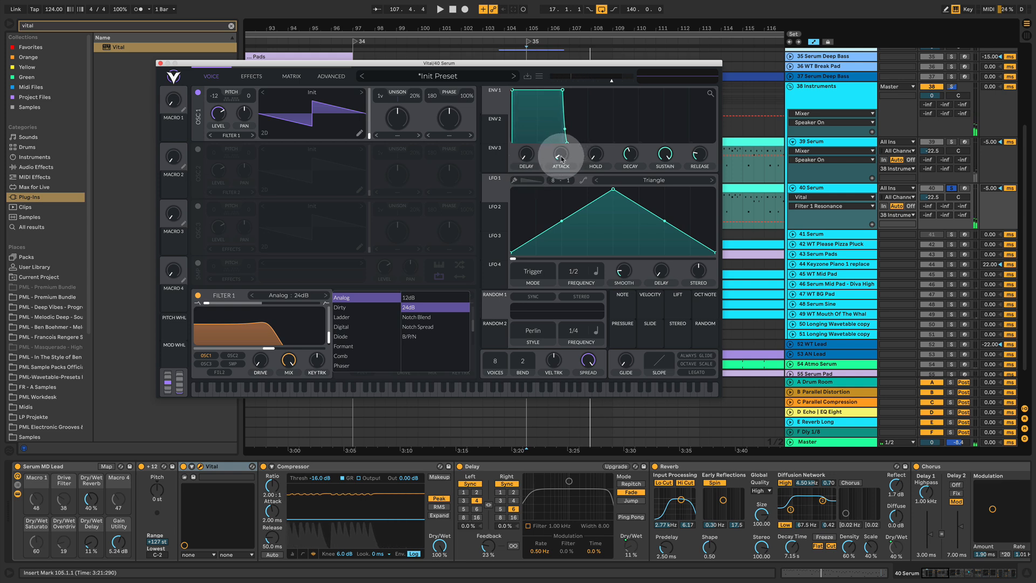
Modulate the Filter 1 cutoff with Envelope 2 at an amount of about 30 and listen to it.
{"action": "left_click", "coordinate": [498, 88]}
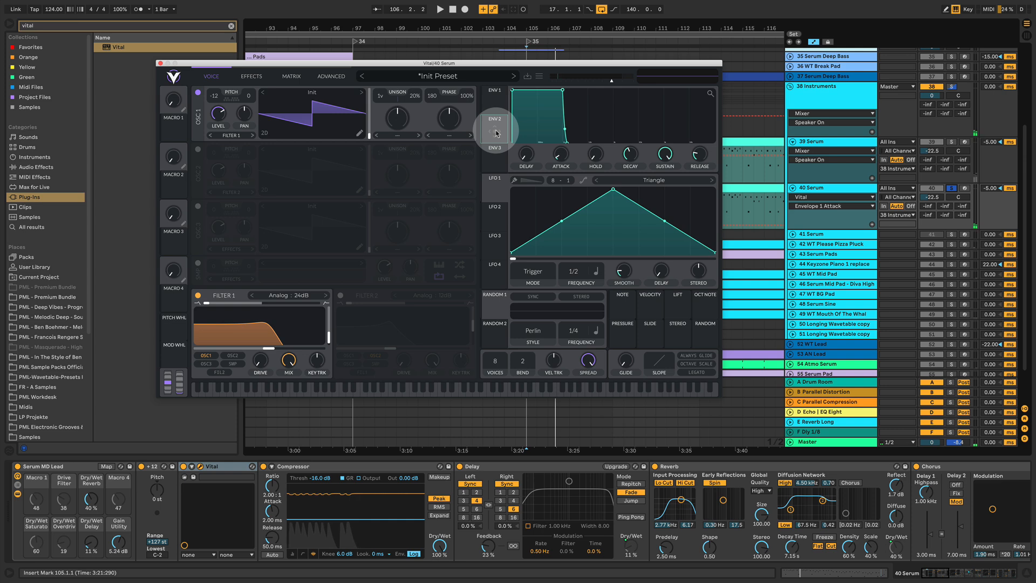
{"action": "left_click_drag", "start_coordinate": [497, 133], "coordinate": [259, 339]}
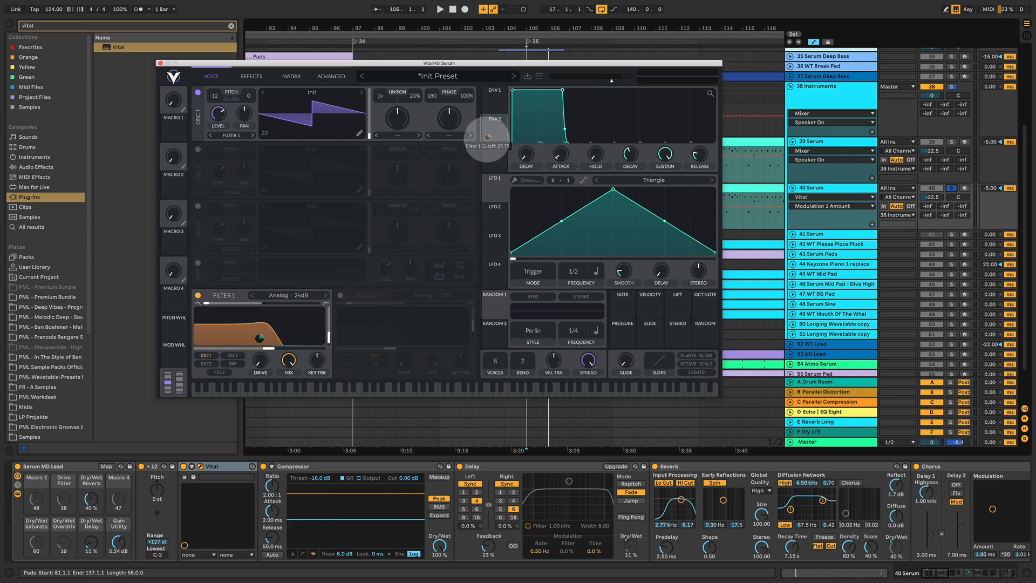
{"action": "key", "text": "space"}
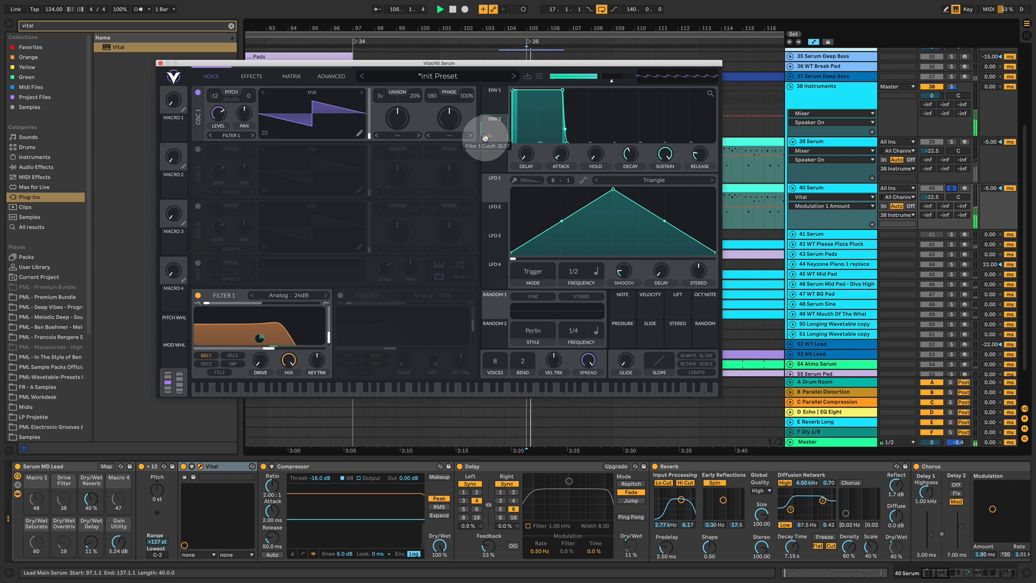
{"action": "left_click", "coordinate": [487, 137]}
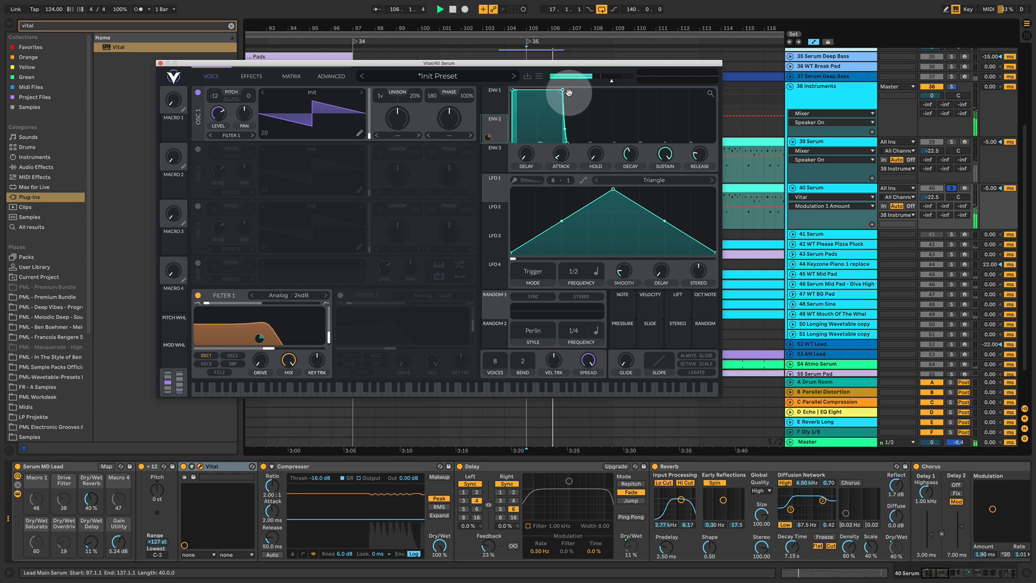
Shape Envelope 2 during playback, giving it a decay of about 0.59 seconds and a longer release.
{"action": "left_click_drag", "start_coordinate": [629, 156], "coordinate": [634, 160]}
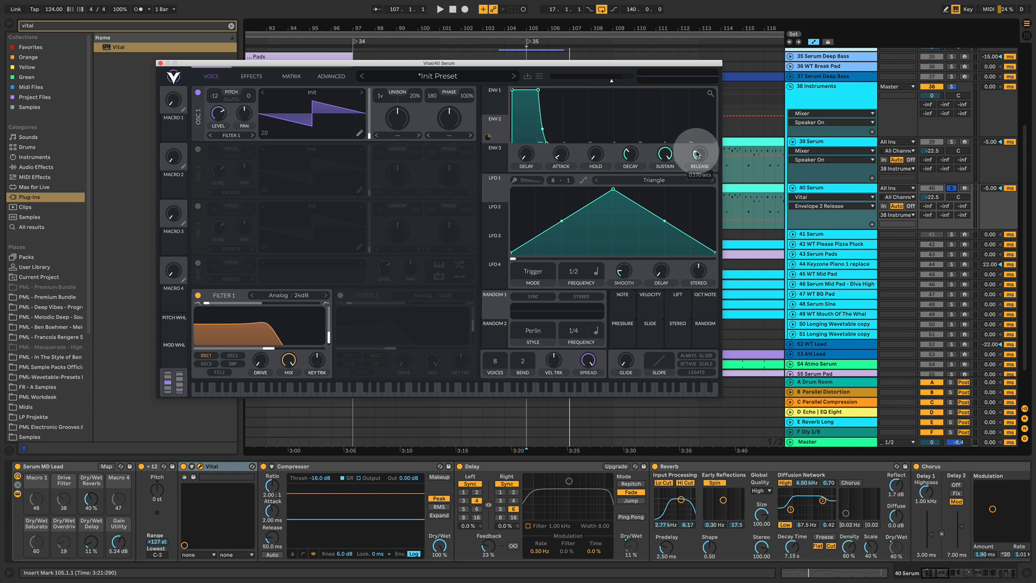
{"action": "mouse_move", "coordinate": [698, 152]}
{"action": "left_mouse_down"}
{"action": "mouse_move", "coordinate": [651, 186]}
{"action": "mouse_move", "coordinate": [701, 157]}
{"action": "left_mouse_up"}
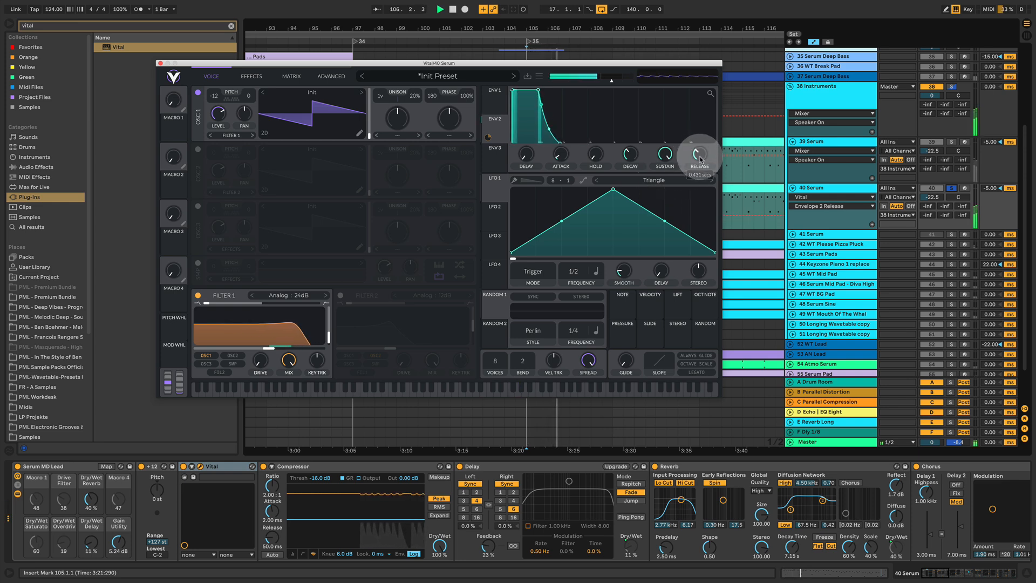
{"action": "left_click_drag", "start_coordinate": [630, 157], "coordinate": [634, 160]}
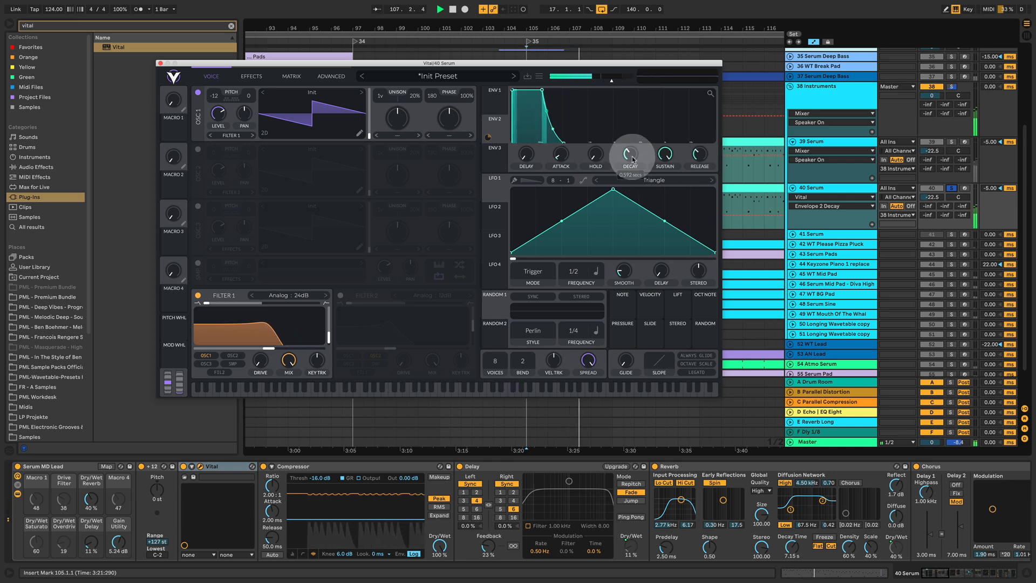
{"action": "left_click_drag", "start_coordinate": [699, 153], "coordinate": [563, 115]}
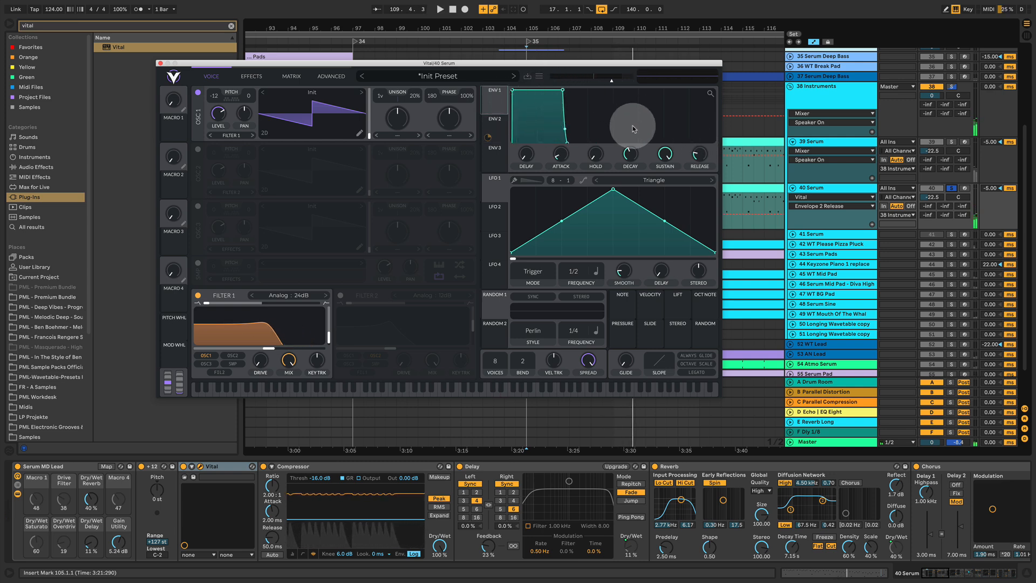
Set Envelope 1's release to about 0.69 seconds and play the sound.
{"action": "left_click", "coordinate": [700, 155]}
{"action": "left_click_drag", "start_coordinate": [700, 153], "coordinate": [700, 152]}
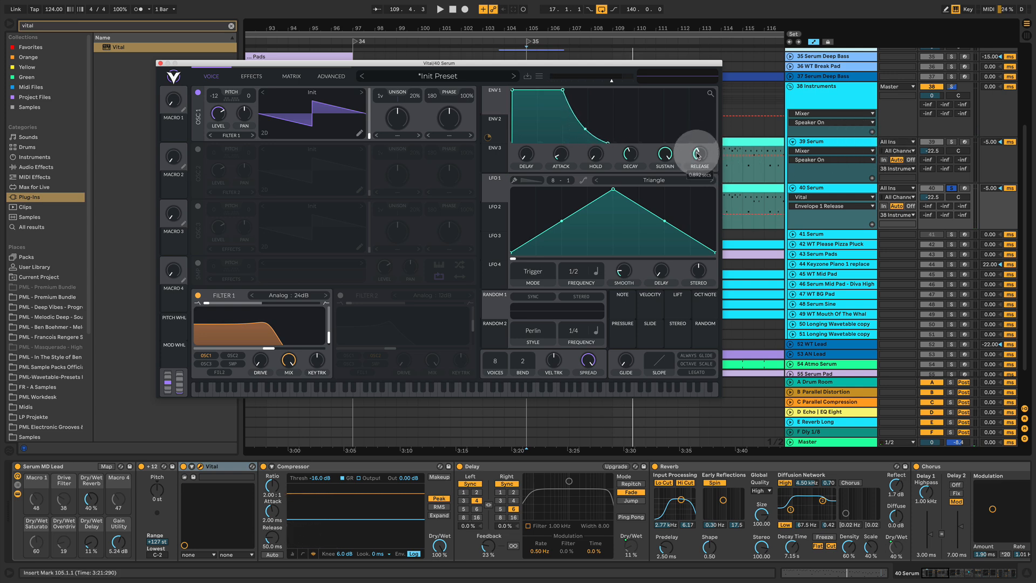
{"action": "key", "text": "space"}
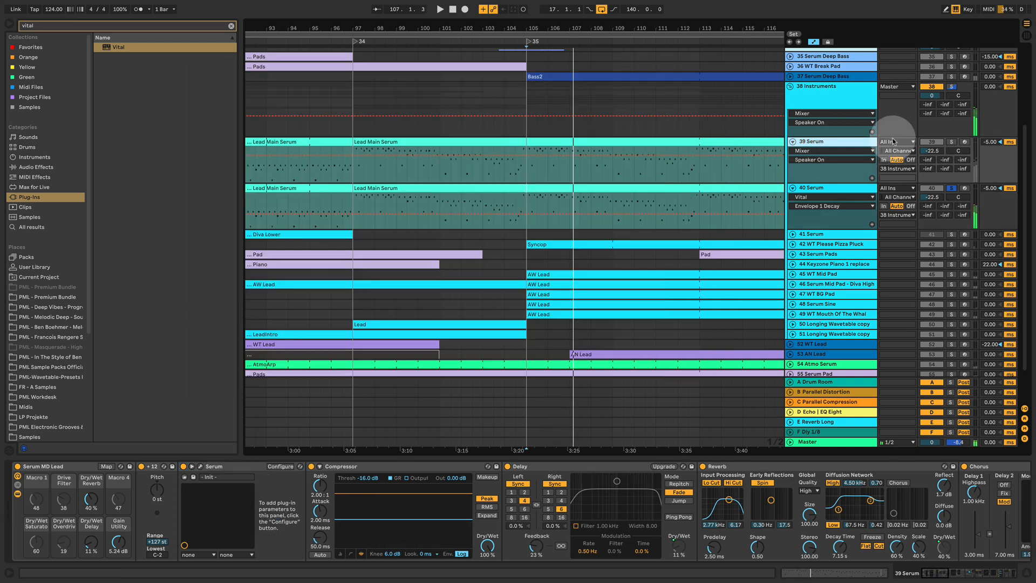
Open Serum on track 39 and examine the settings of its Envelope 2 and Envelope 1 while listening.
{"action": "left_click", "coordinate": [885, 140]}
{"action": "left_click", "coordinate": [199, 467]}
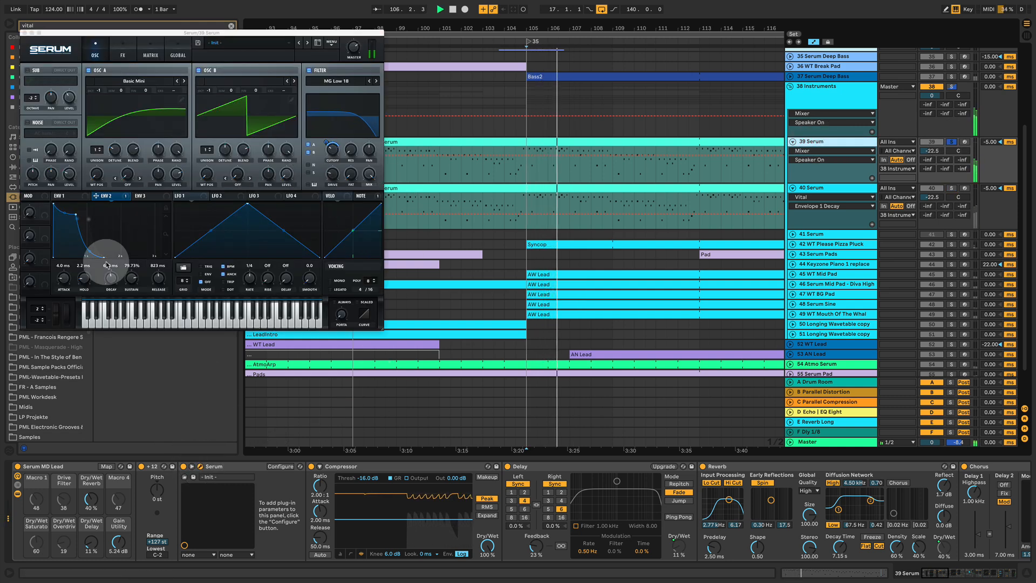
{"action": "left_click", "coordinate": [75, 200]}
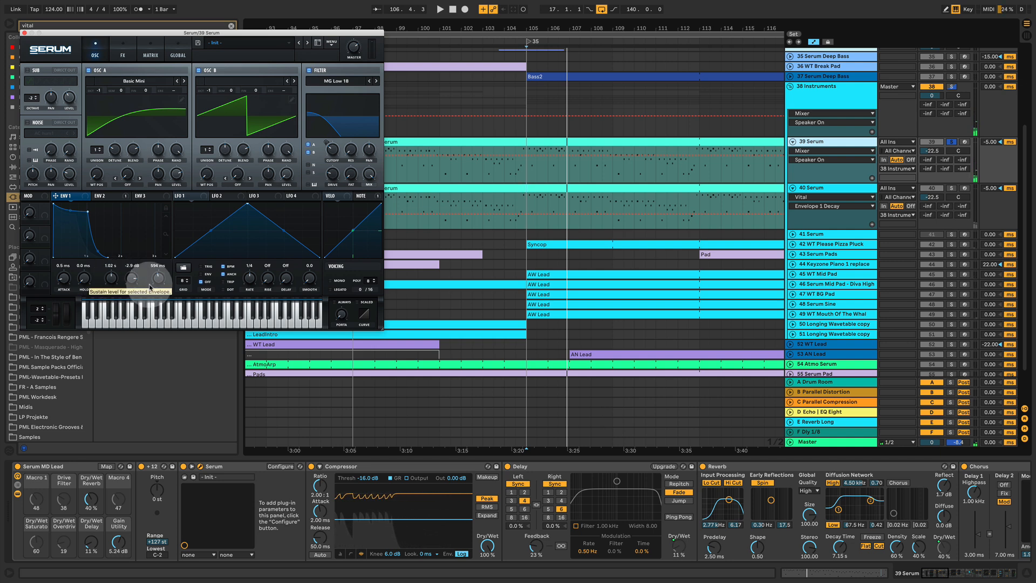
Return to Vital on track 40, set Envelope 1's release to about 0.63 seconds and play it in solo.
{"action": "left_click", "coordinate": [840, 187]}
{"action": "left_click", "coordinate": [627, 157]}
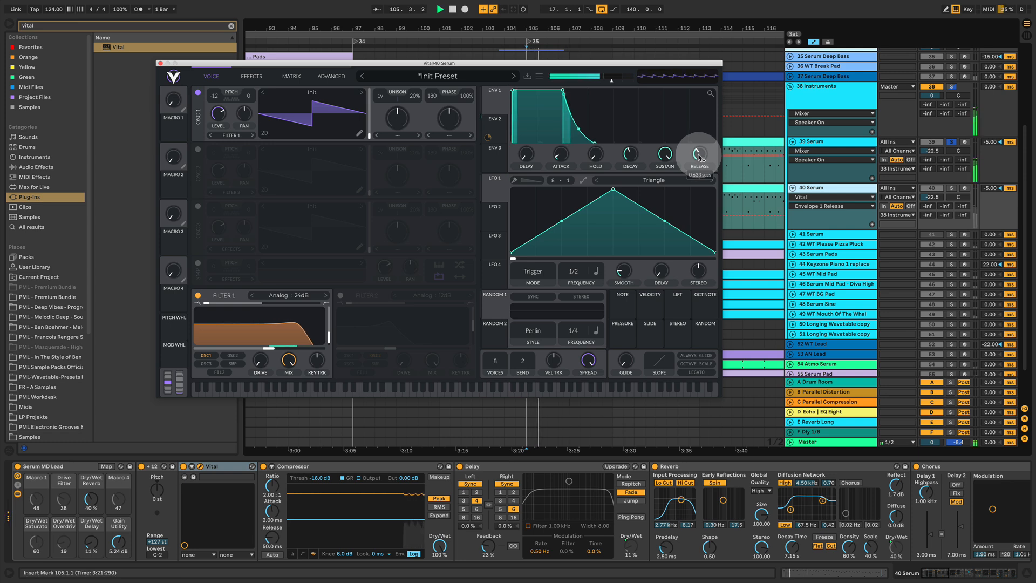
{"action": "left_click", "coordinate": [952, 188]}
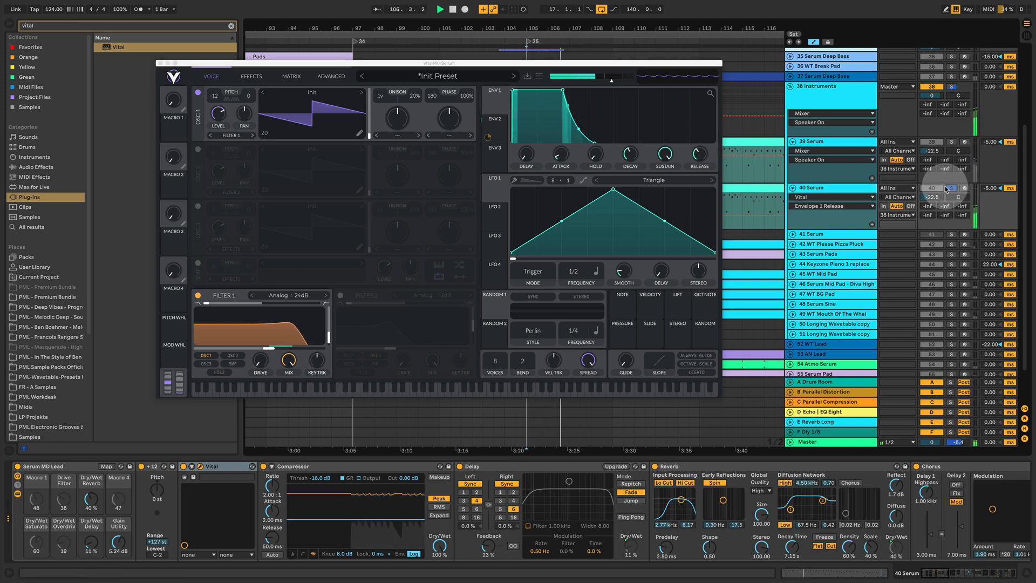
Shorten Envelope 2 in Vital, with a decay of about 0.29 seconds and a shorter release, and play it.
{"action": "left_click", "coordinate": [820, 187]}
{"action": "left_click", "coordinate": [493, 135]}
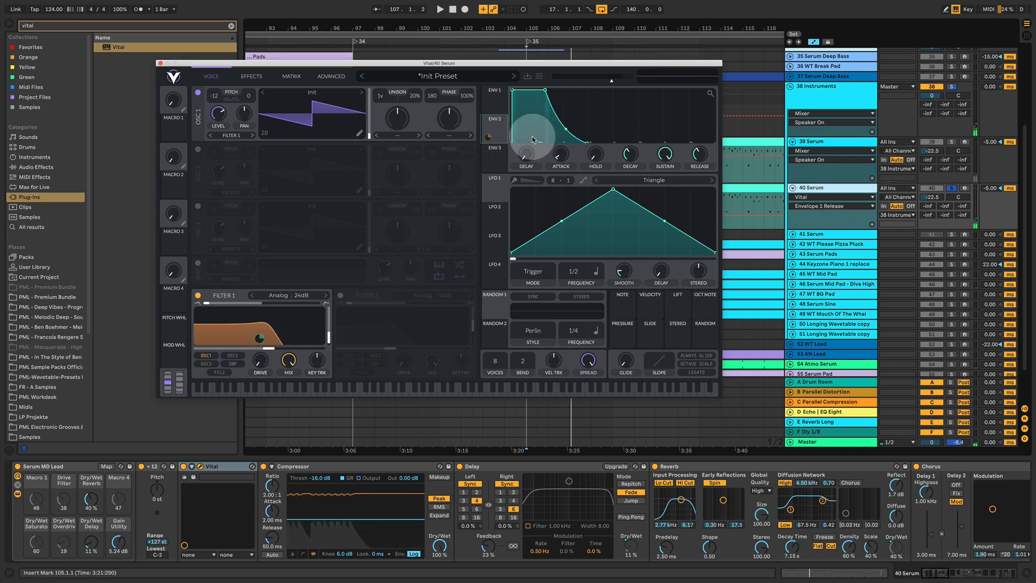
{"action": "left_click", "coordinate": [634, 155]}
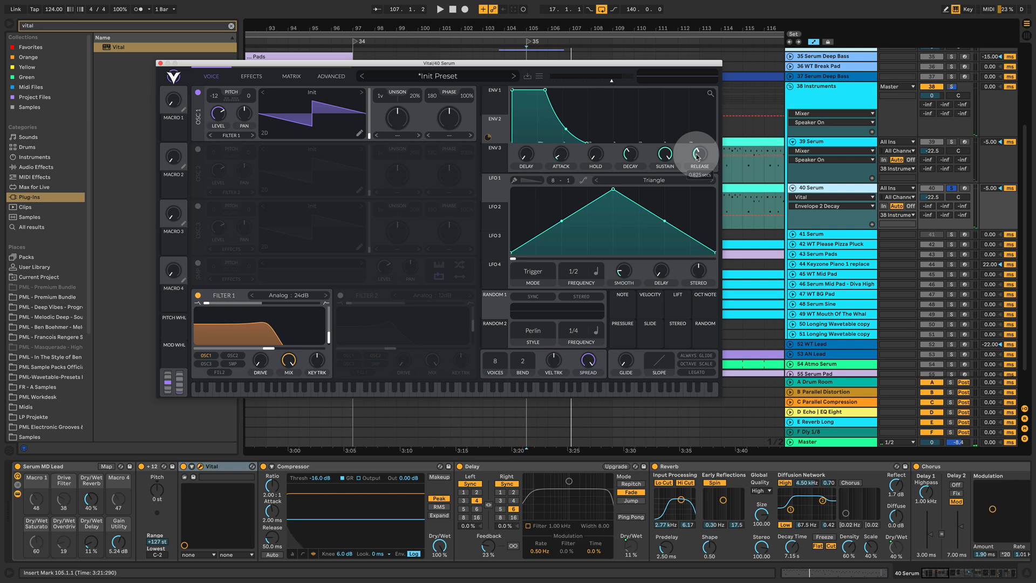
{"action": "left_click", "coordinate": [634, 160]}
{"action": "left_click_drag", "start_coordinate": [635, 163], "coordinate": [633, 165]}
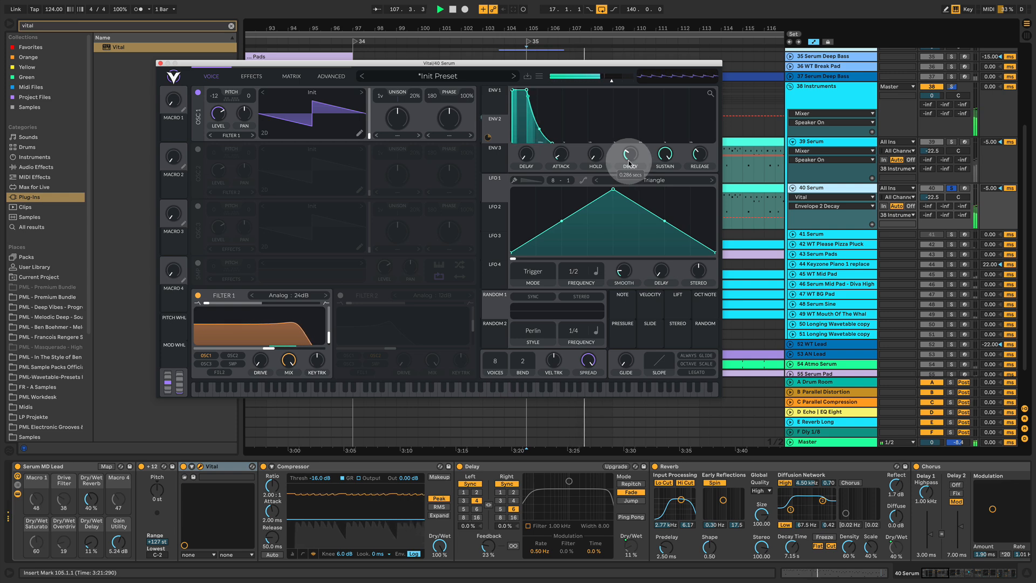
Lower the Filter 1 cutoff and raise Envelope 2's modulation of it to about 39 while listening.
{"action": "left_click_drag", "start_coordinate": [238, 342], "coordinate": [276, 347]}
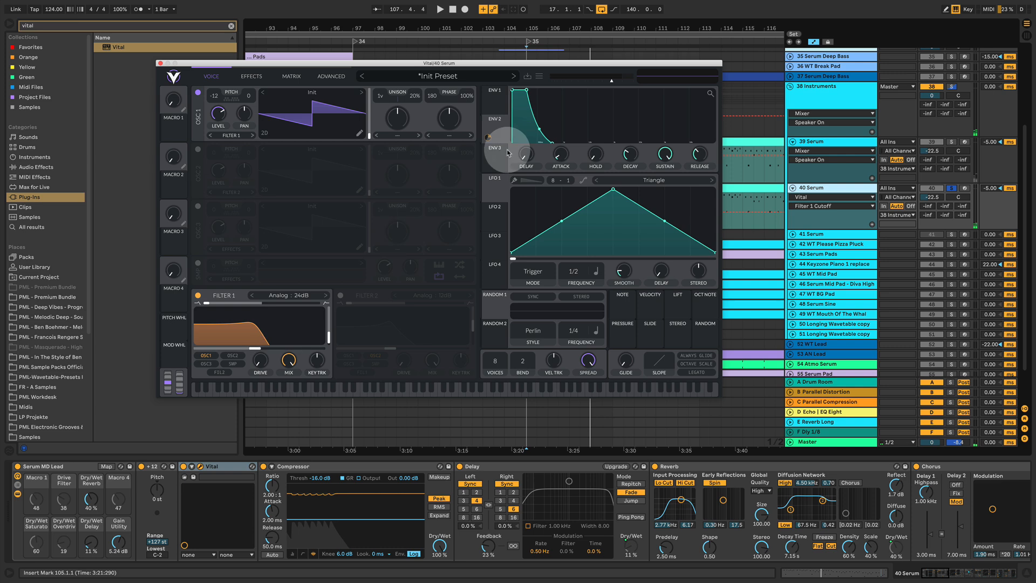
{"action": "key", "text": "space"}
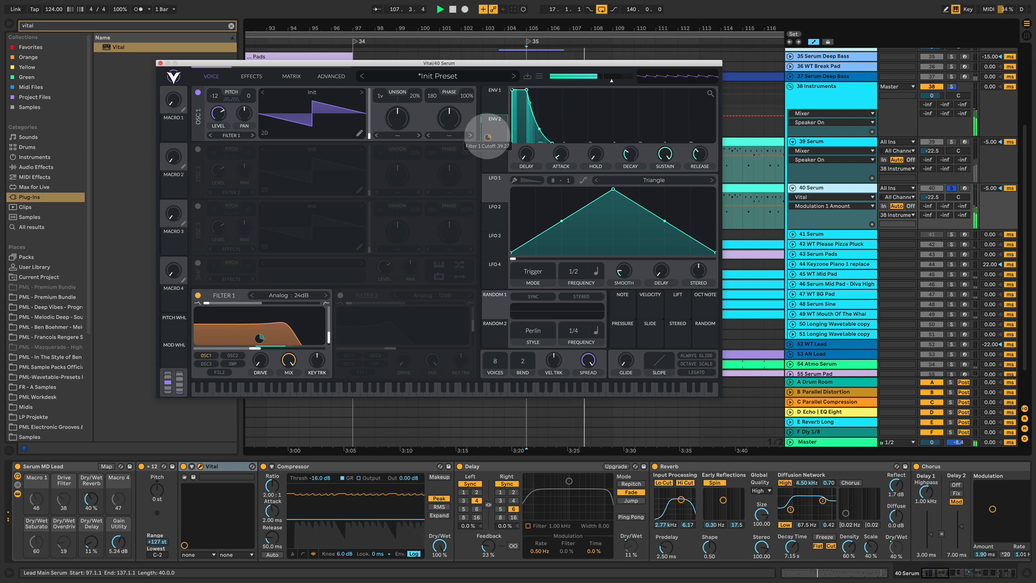
Set the Filter 1 resonance to 0% and increase the filter's drive.
{"action": "left_click_drag", "start_coordinate": [487, 138], "coordinate": [332, 348]}
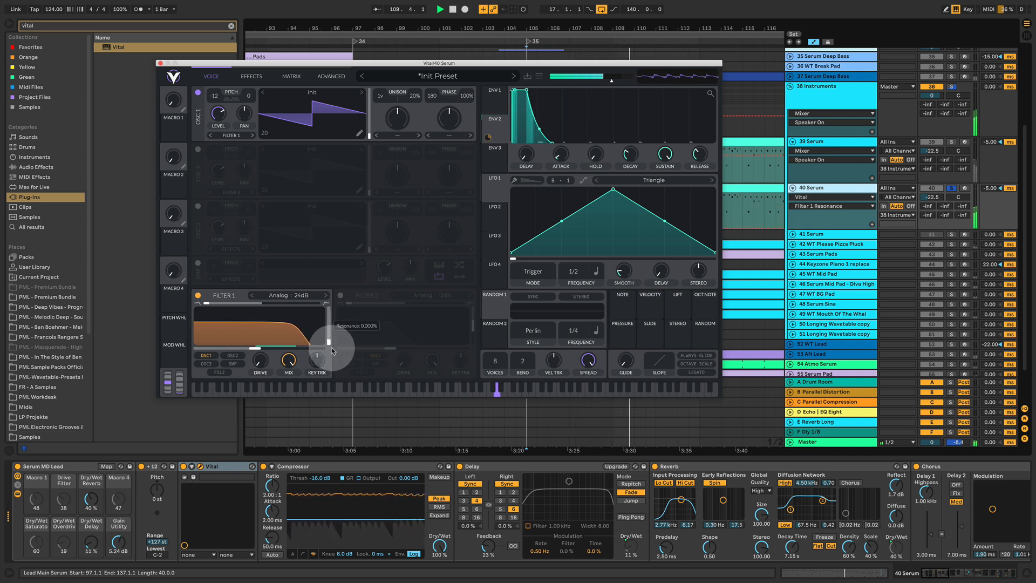
{"action": "key", "text": "space"}
{"action": "left_click", "coordinate": [259, 372]}
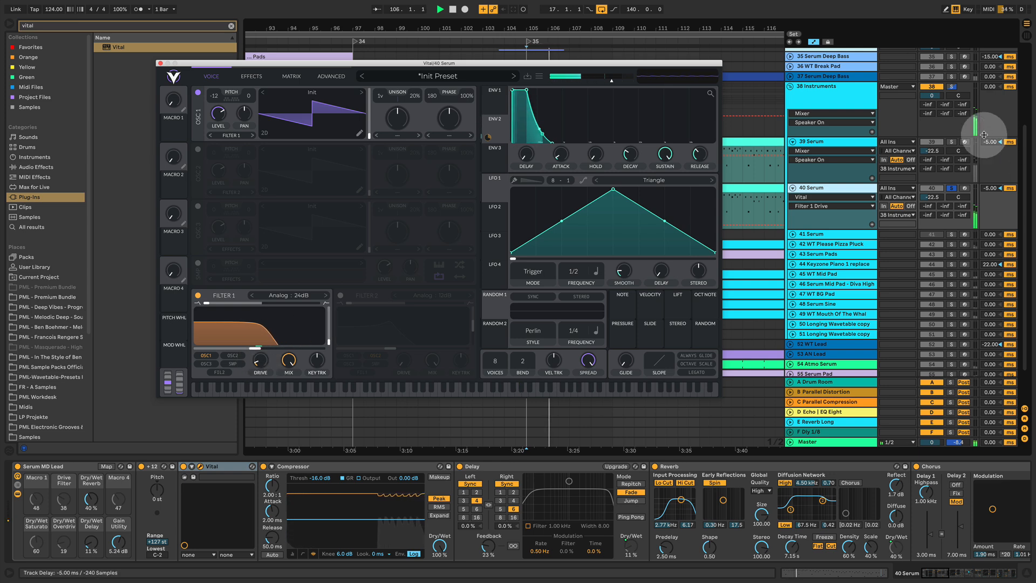
Compare the Serum lead on track 39 with the Vital version on track 40 by alternating their solos.
{"action": "left_click", "coordinate": [953, 142]}
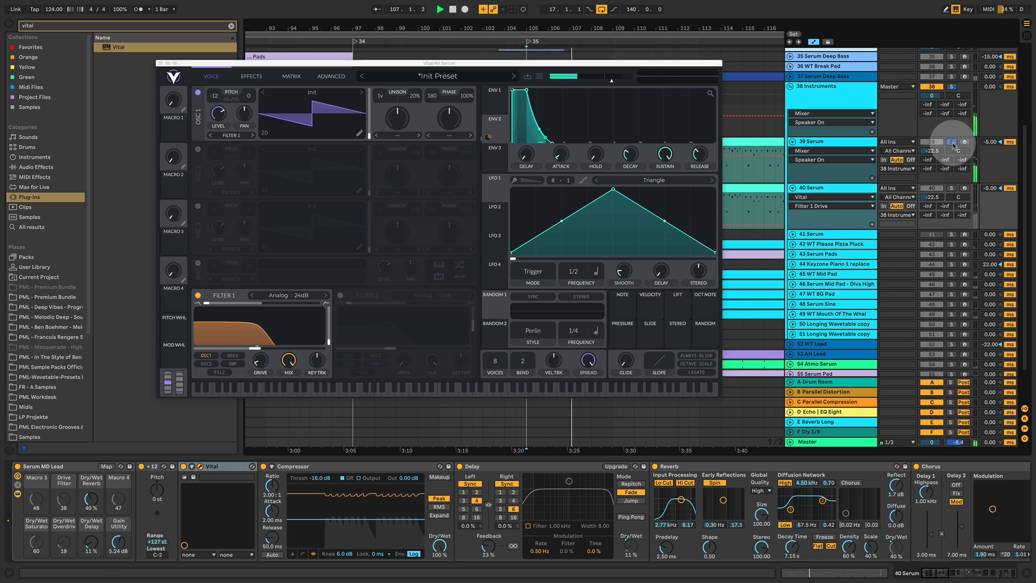
{"action": "left_click", "coordinate": [953, 188]}
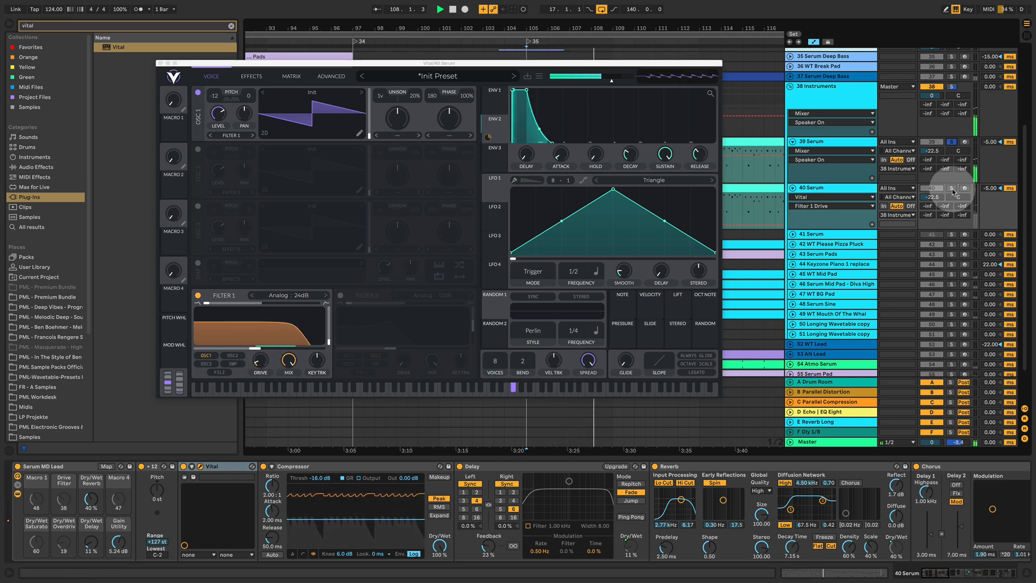
{"action": "left_click", "coordinate": [952, 143]}
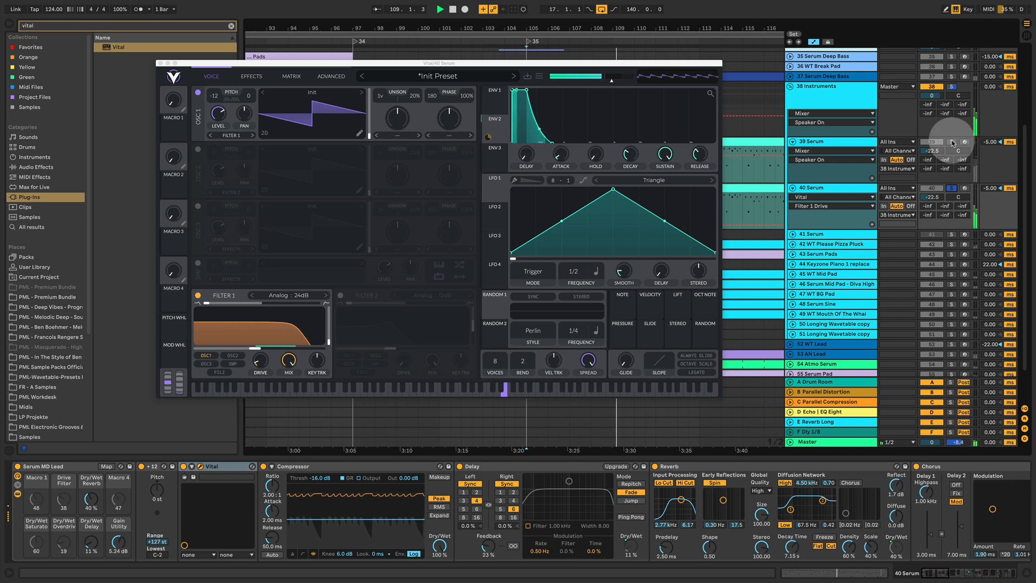
{"action": "left_click", "coordinate": [953, 189]}
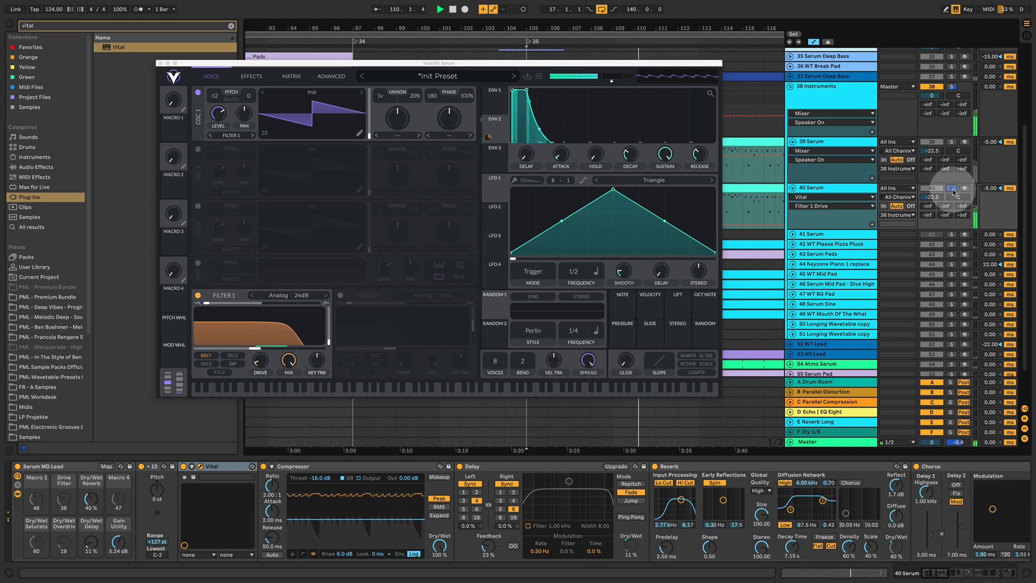
{"action": "left_click", "coordinate": [953, 142]}
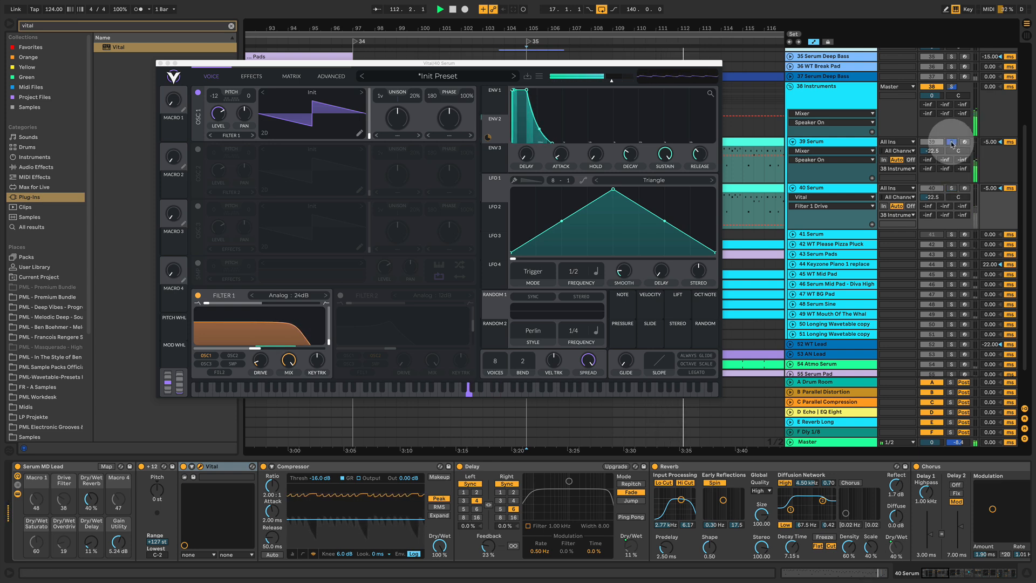
{"action": "left_click", "coordinate": [952, 189]}
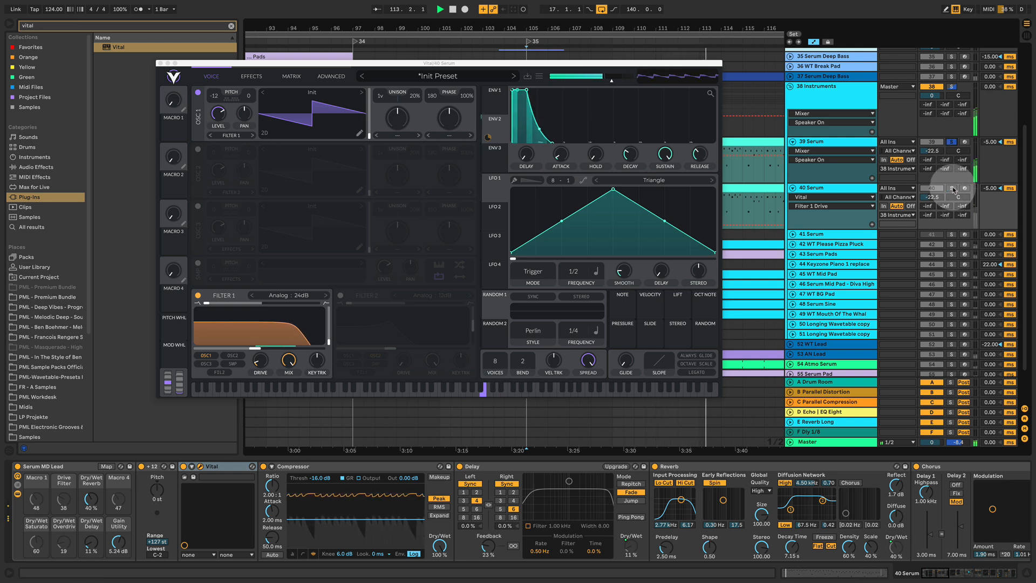
Lengthen Envelope 2's decay in Vital and set its release to about 0.48 seconds during playback.
{"action": "left_click", "coordinate": [505, 132]}
{"action": "left_click_drag", "start_coordinate": [629, 161], "coordinate": [629, 156]}
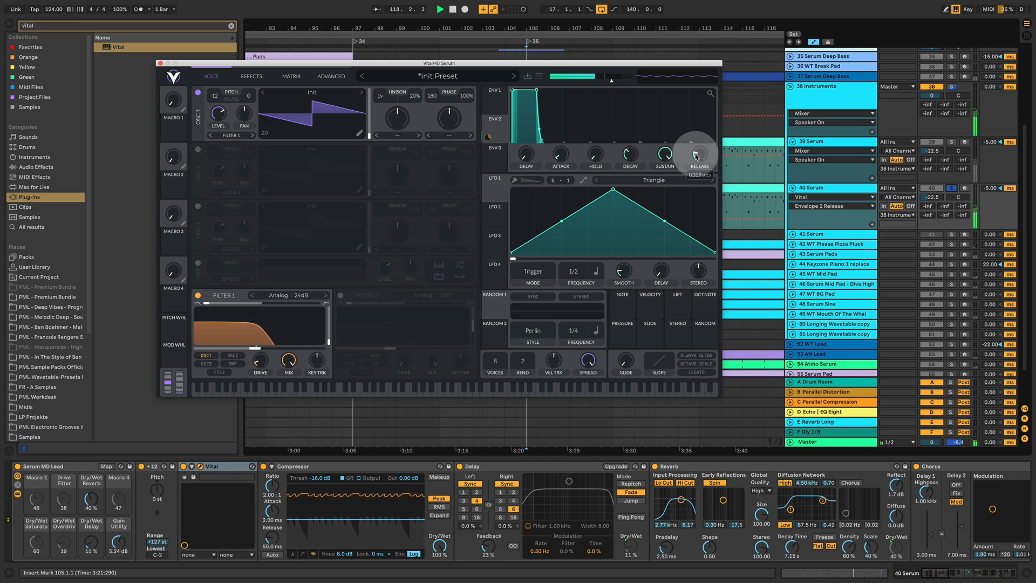
{"action": "left_click_drag", "start_coordinate": [696, 160], "coordinate": [699, 154]}
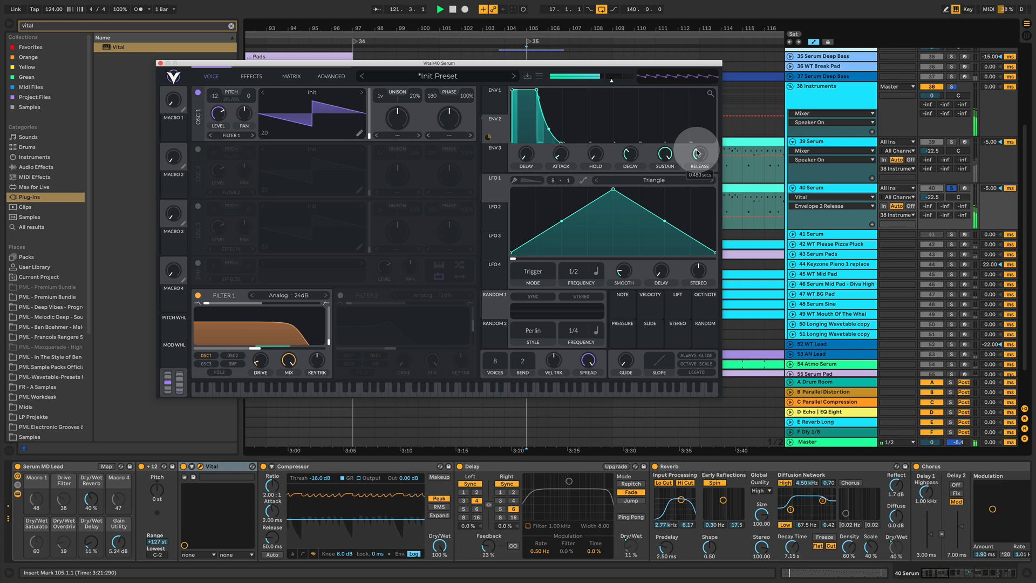
Compare tracks 39 and 40 in solo again and raise Envelope 2's release to about 0.72 seconds.
{"action": "left_click", "coordinate": [952, 141]}
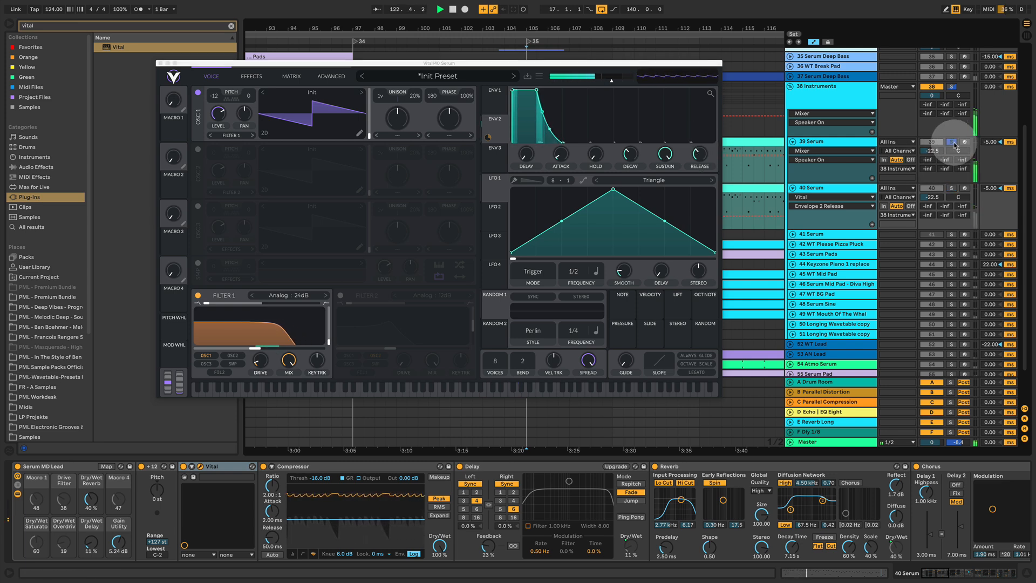
{"action": "left_click", "coordinate": [953, 189]}
{"action": "left_click", "coordinate": [699, 153]}
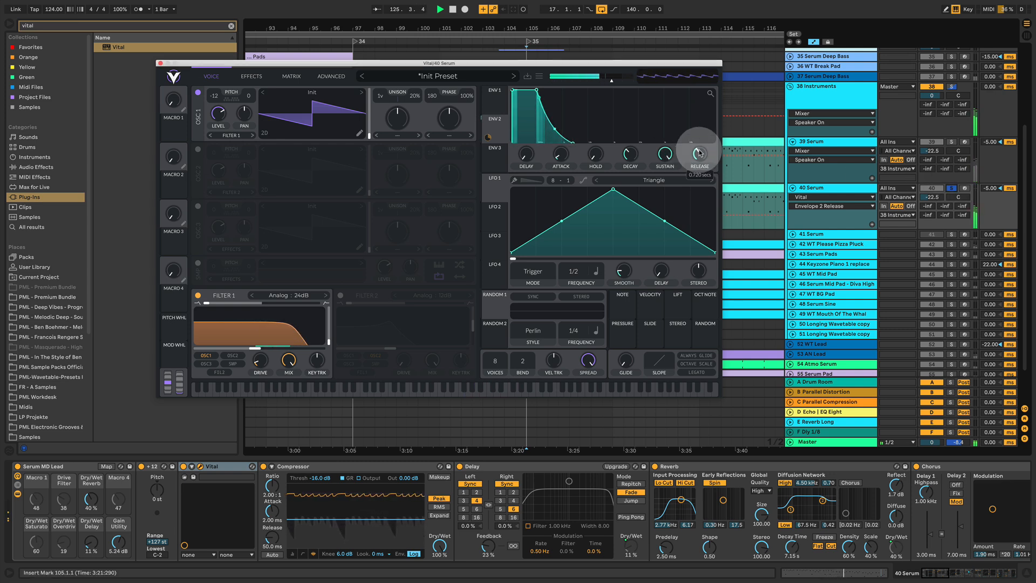
Set Envelope 1's release to about 0.61 seconds and recheck it against Serum's Envelope 1 on track 39.
{"action": "scroll", "coordinate": [699, 153], "scroll_direction": "up", "scroll_amount": 5}
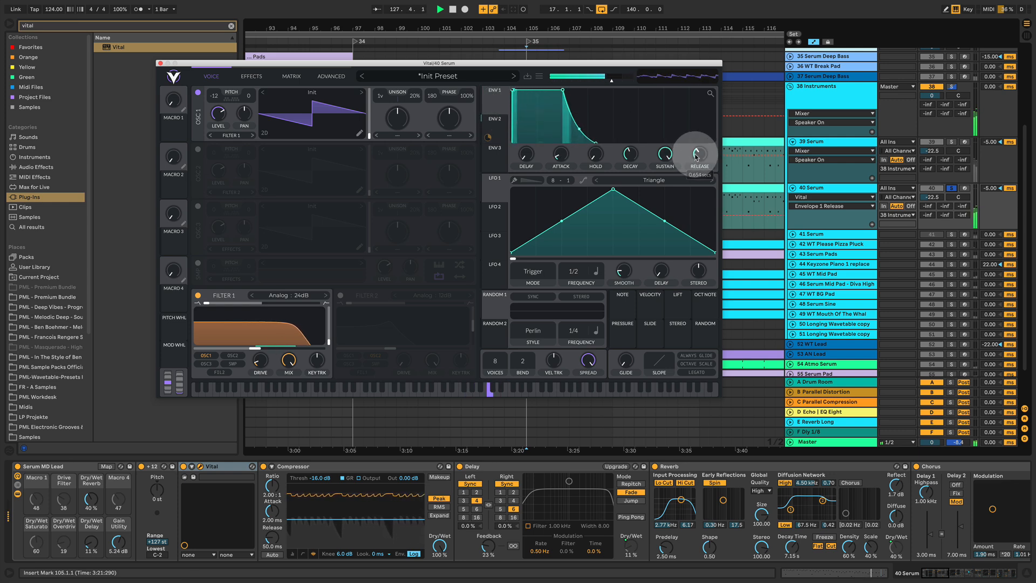
{"action": "scroll", "coordinate": [696, 156], "scroll_direction": "down", "scroll_amount": 2}
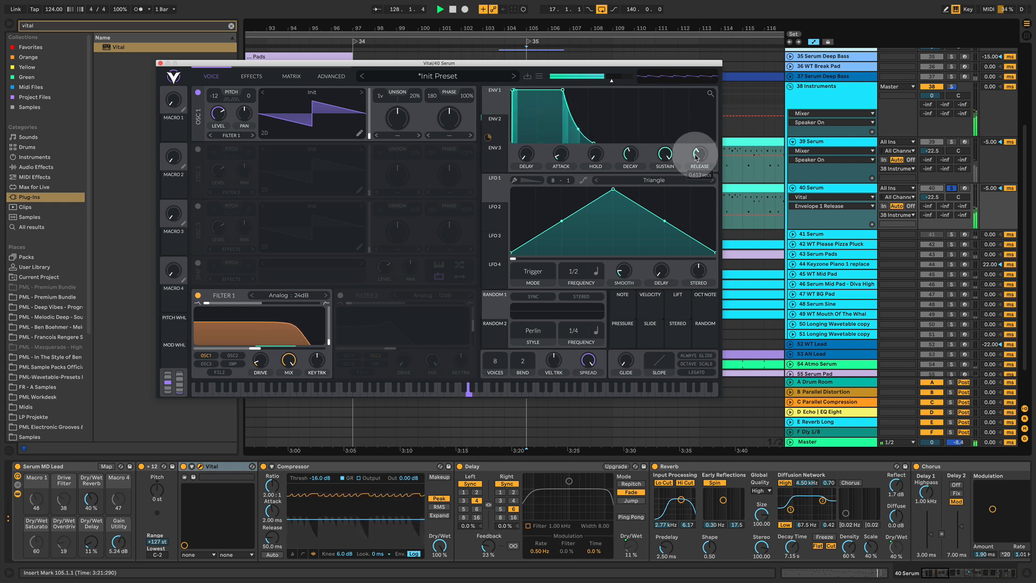
{"action": "left_click", "coordinate": [822, 144]}
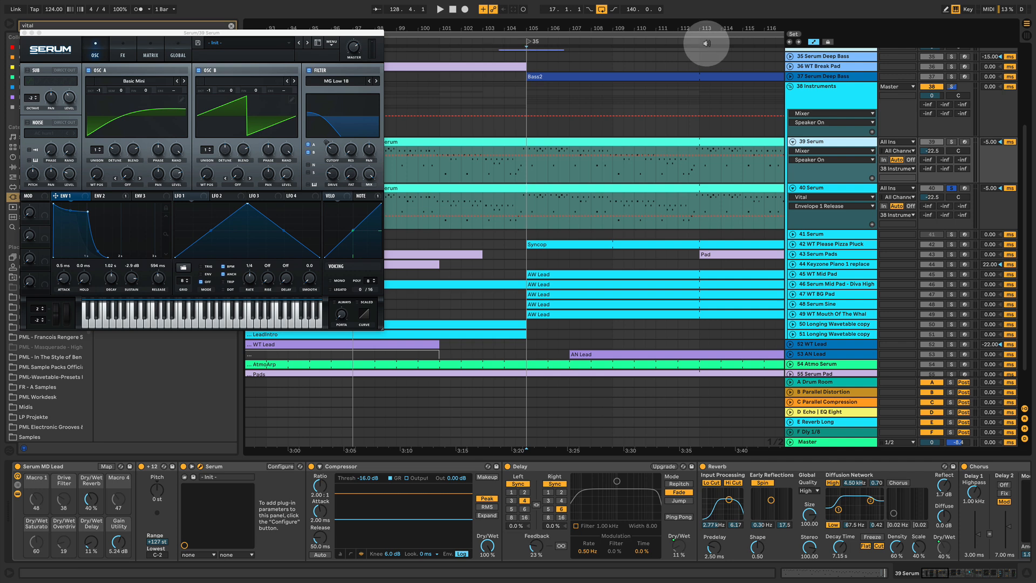
{"action": "left_click", "coordinate": [839, 193]}
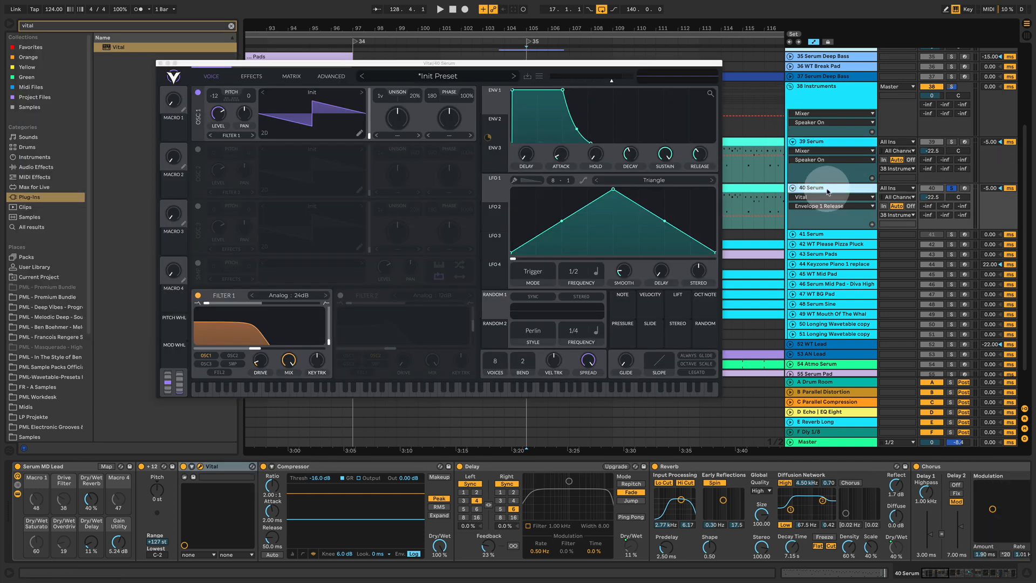
Rename track 40 to Vital.
{"action": "right_click", "coordinate": [832, 191]}
{"action": "left_click", "coordinate": [849, 244]}
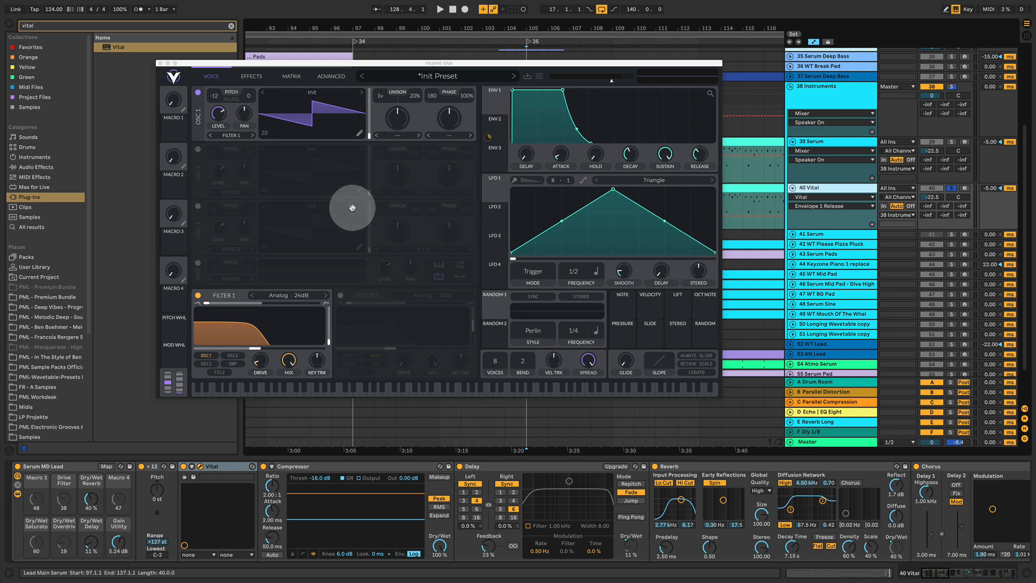
Turn on oscillator 2 in Vital, load the Basic Shapes wavetable in 3D view and advance its wave frame.
{"action": "left_click", "coordinate": [198, 150]}
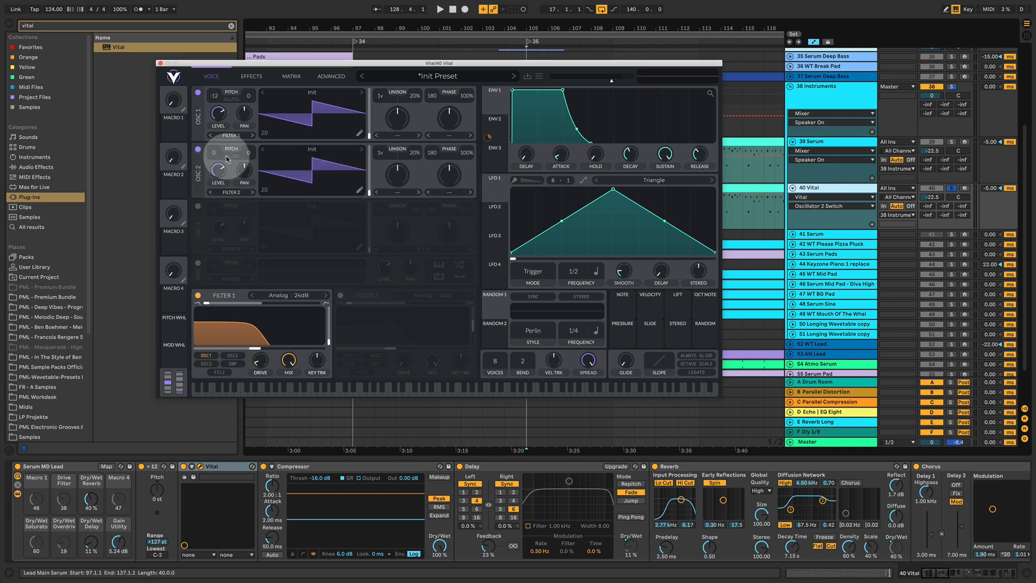
{"action": "left_click", "coordinate": [315, 159]}
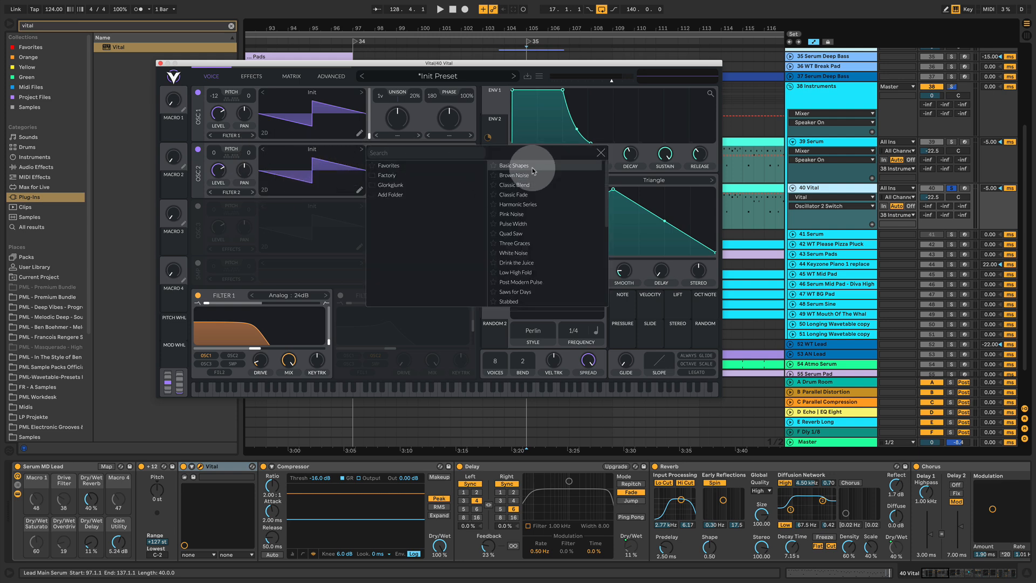
{"action": "left_click", "coordinate": [555, 165]}
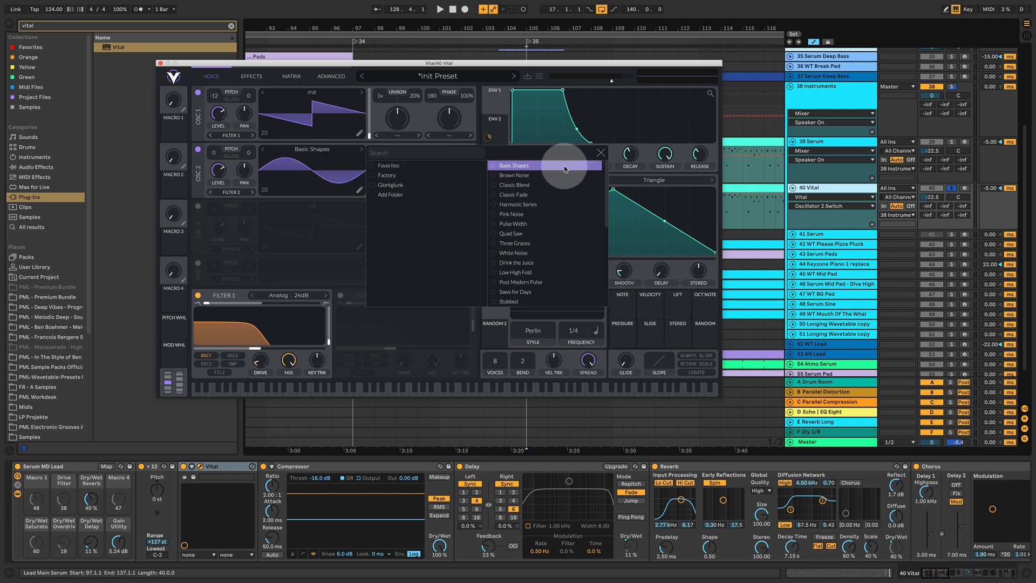
{"action": "left_click", "coordinate": [291, 165]}
{"action": "left_click", "coordinate": [265, 191]}
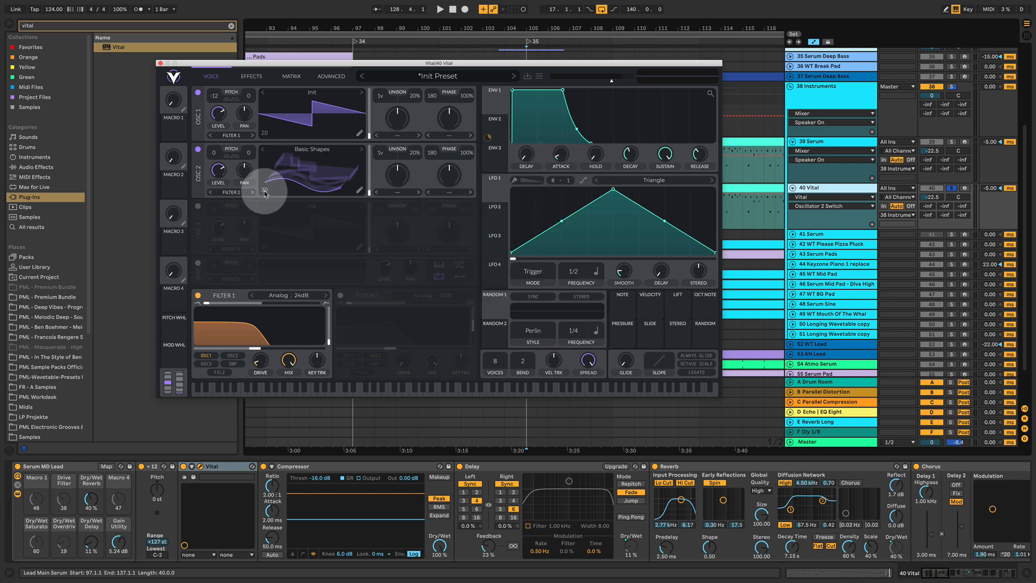
{"action": "left_click_drag", "start_coordinate": [371, 194], "coordinate": [359, 173]}
Route oscillator 2 through Filter 1 and transpose it to -12 while auditioning the Vital lead.
{"action": "key", "text": "space"}
{"action": "key", "text": "space"}
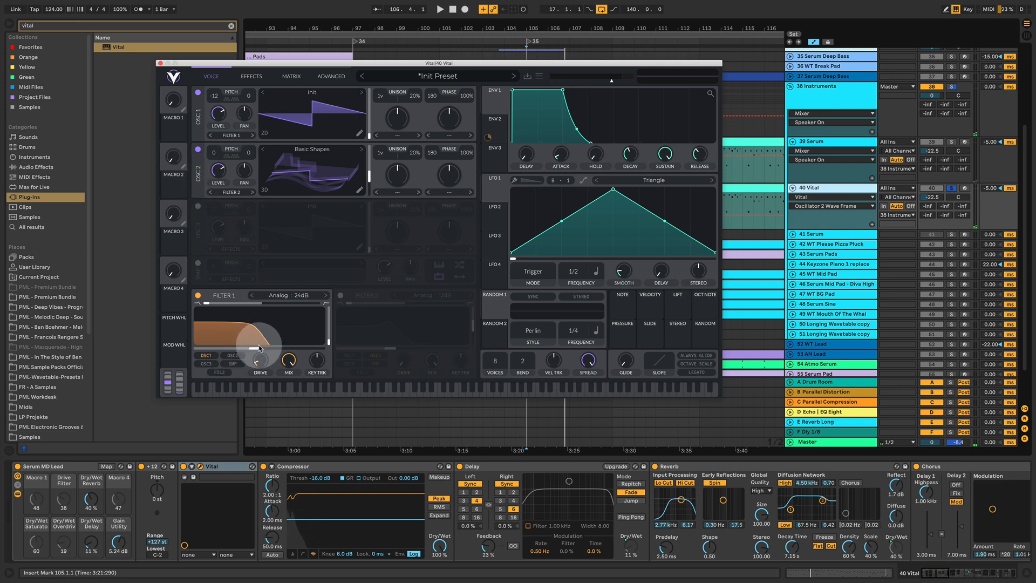
{"action": "left_click", "coordinate": [232, 355]}
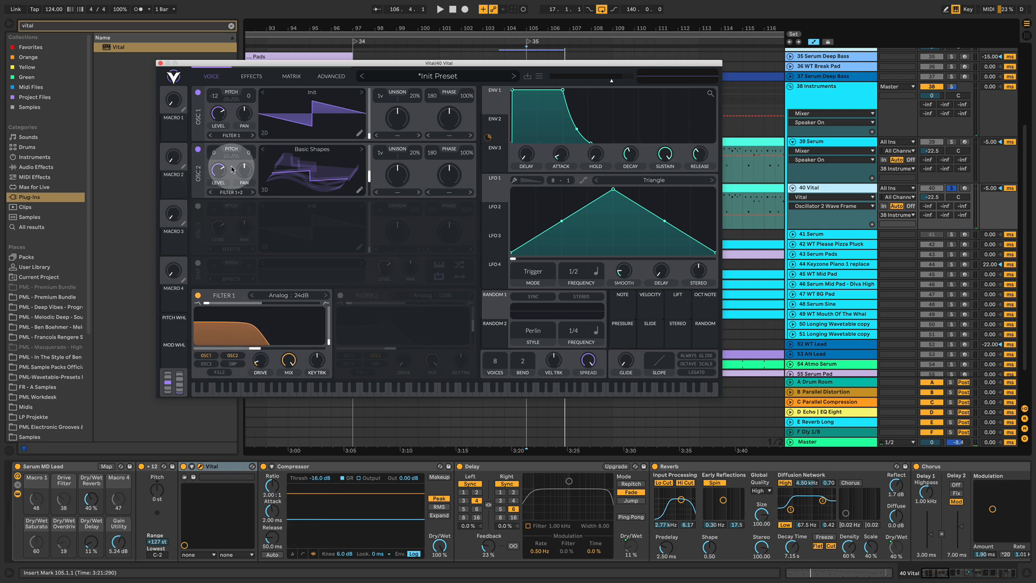
{"action": "key", "text": "space"}
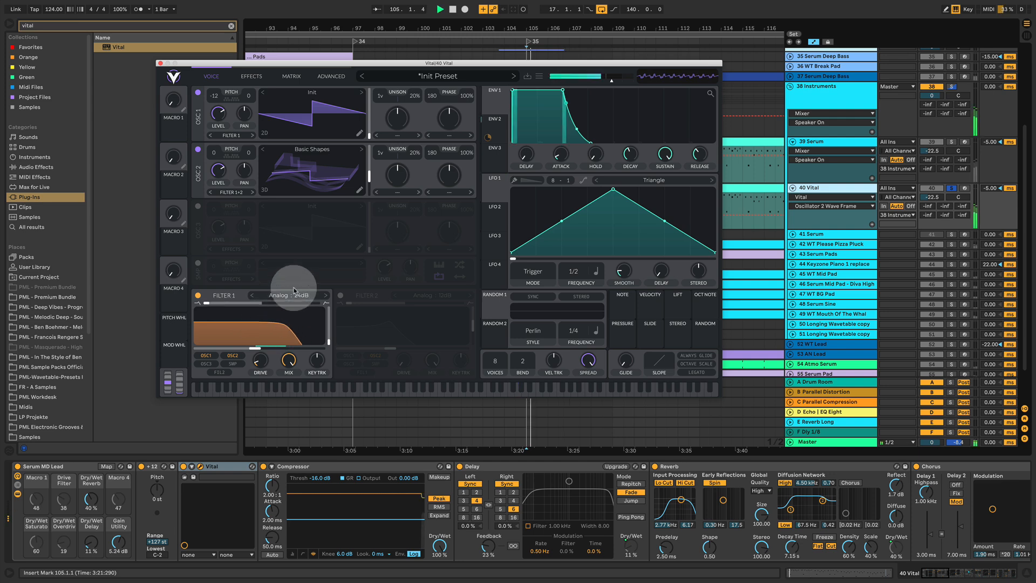
{"action": "key", "text": "space"}
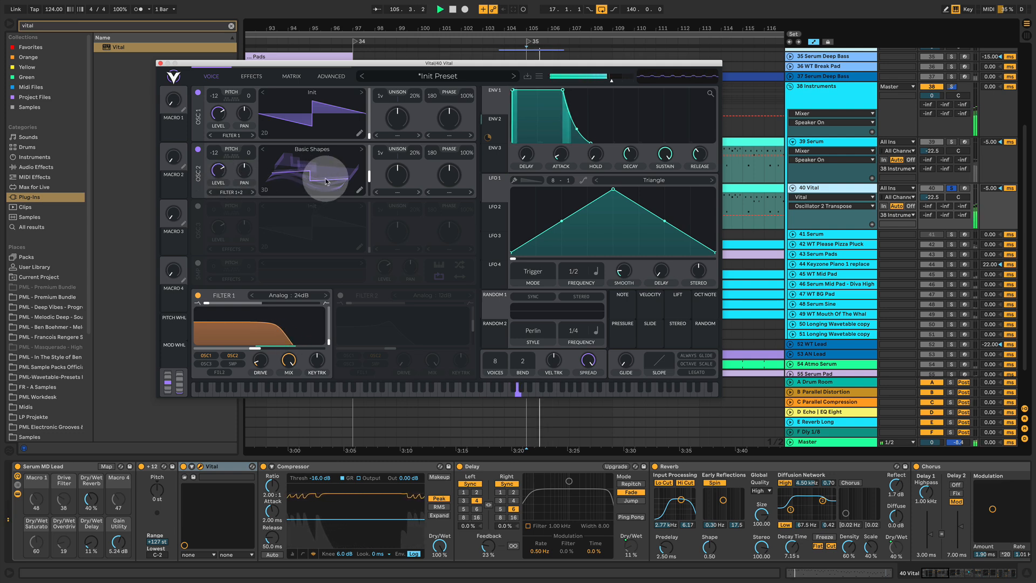
Return oscillator 2's wave frame to the sine shape and compare tracks 39 and 40 in solo.
{"action": "left_click_drag", "start_coordinate": [372, 181], "coordinate": [369, 195]}
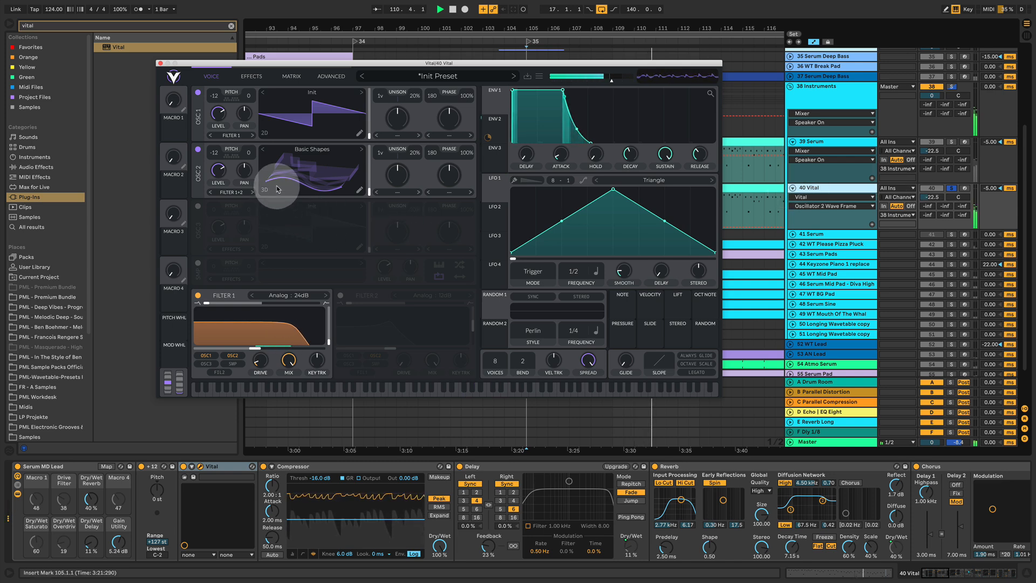
{"action": "left_click", "coordinate": [952, 141]}
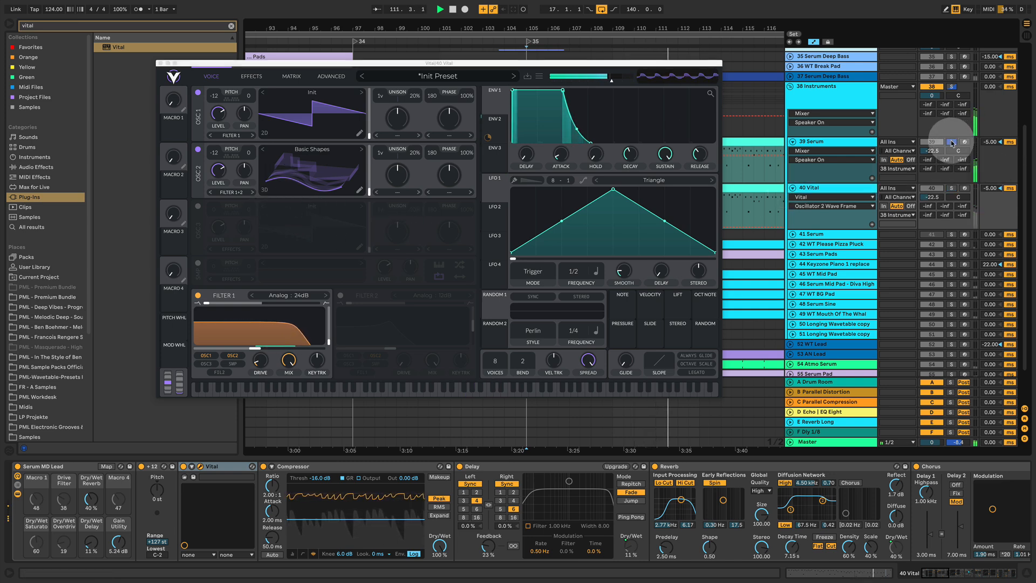
{"action": "left_click", "coordinate": [953, 189]}
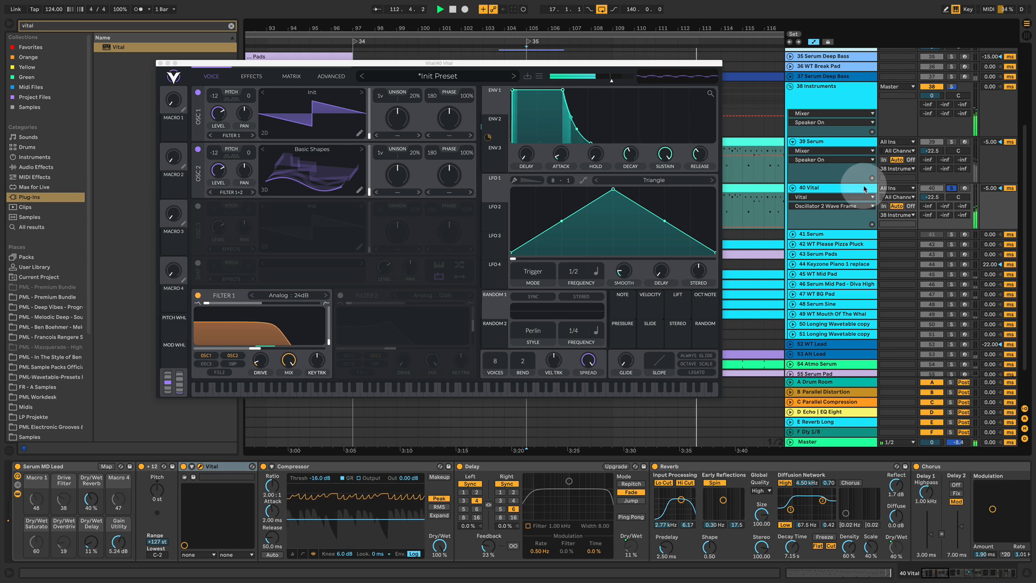
{"action": "key", "text": "space"}
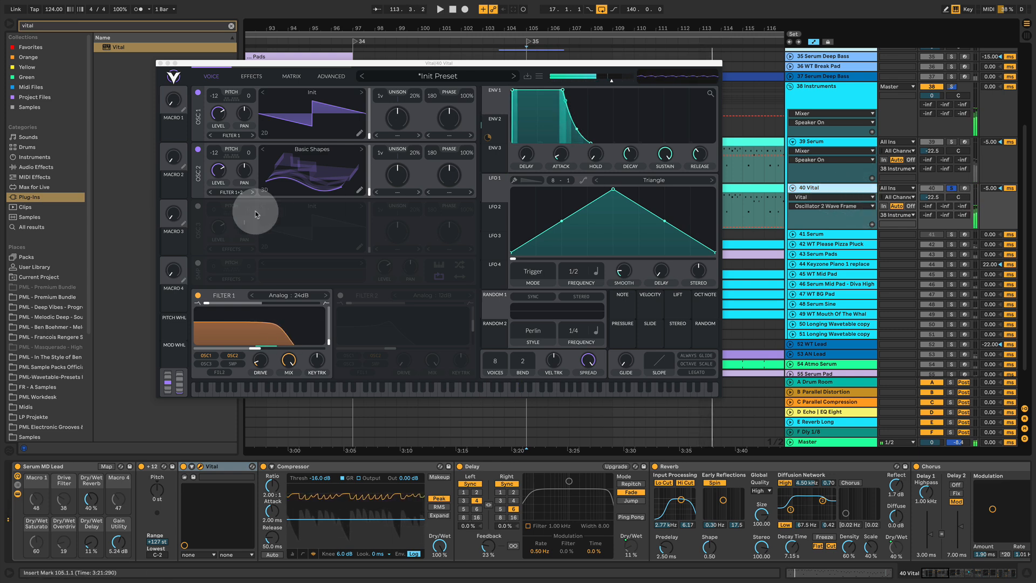
Set oscillator 2's level to about 0.367 and compare tracks 39 and 40 in solo again.
{"action": "left_click", "coordinate": [219, 171]}
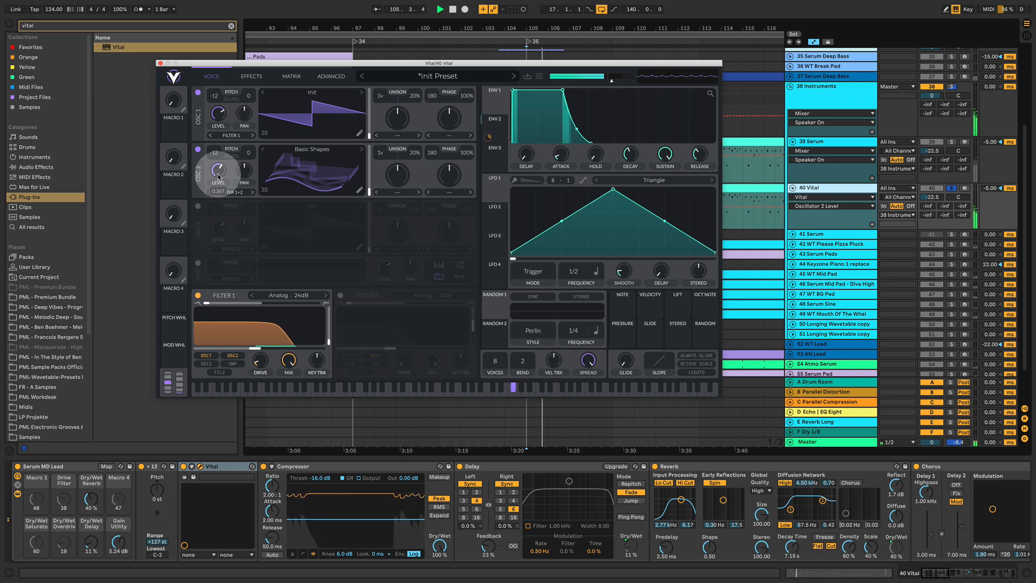
{"action": "left_click", "coordinate": [953, 142]}
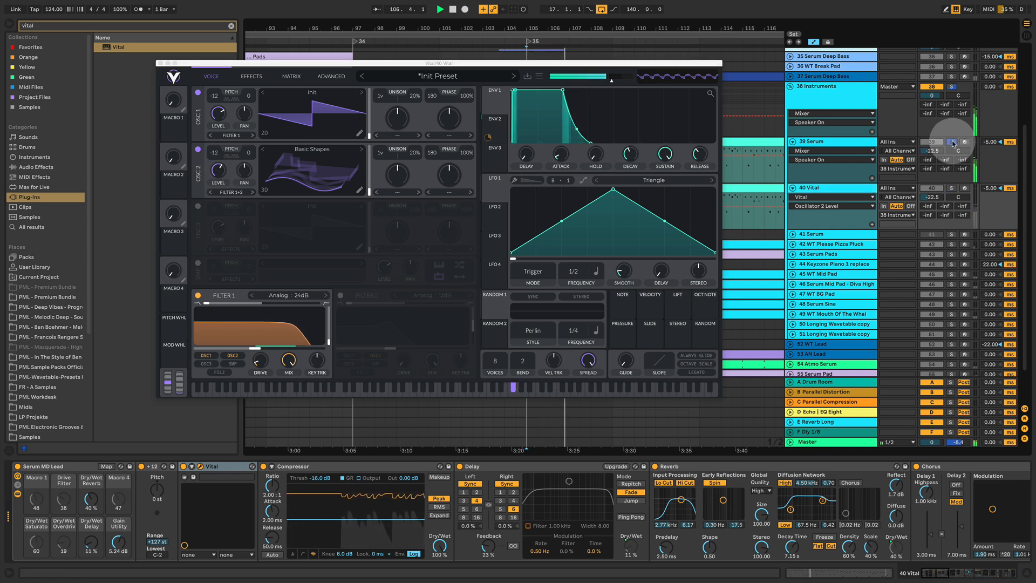
{"action": "left_click", "coordinate": [952, 190]}
{"action": "left_click", "coordinate": [952, 188]}
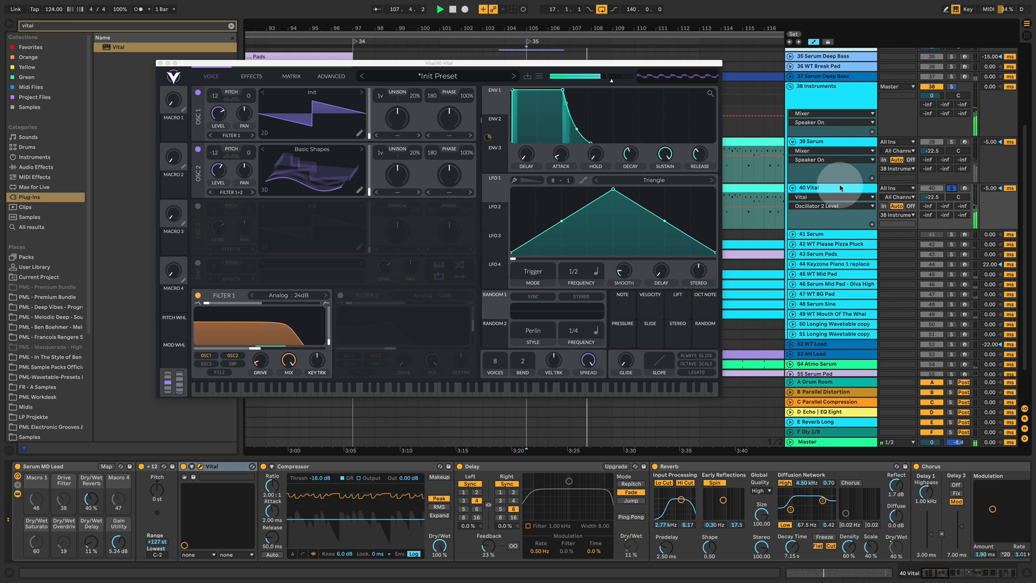
Set Envelope 2's modulation of the Filter 1 cutoff to about 44 during playback and close the Vital window.
{"action": "left_click", "coordinate": [289, 360]}
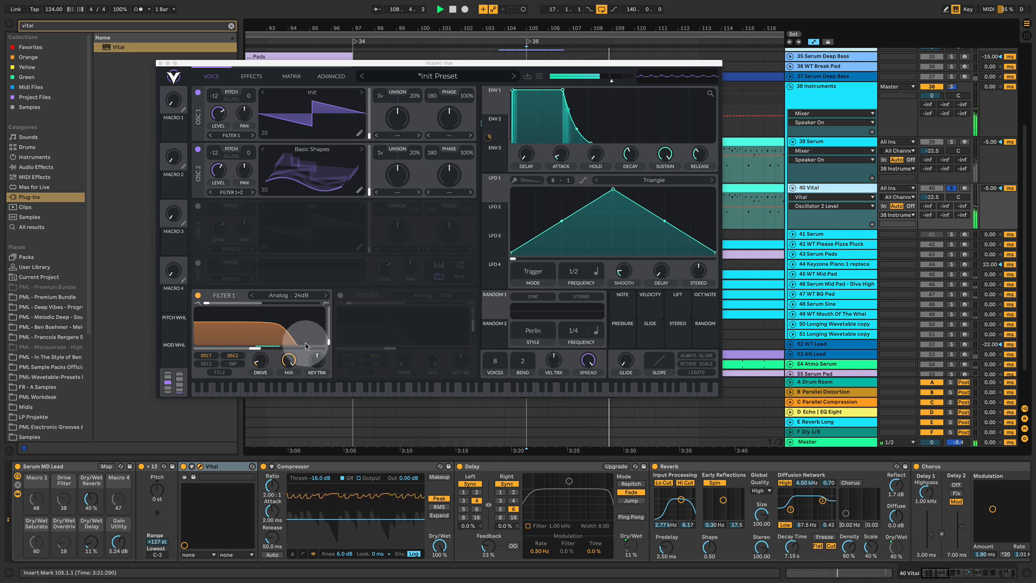
{"action": "left_click", "coordinate": [496, 132]}
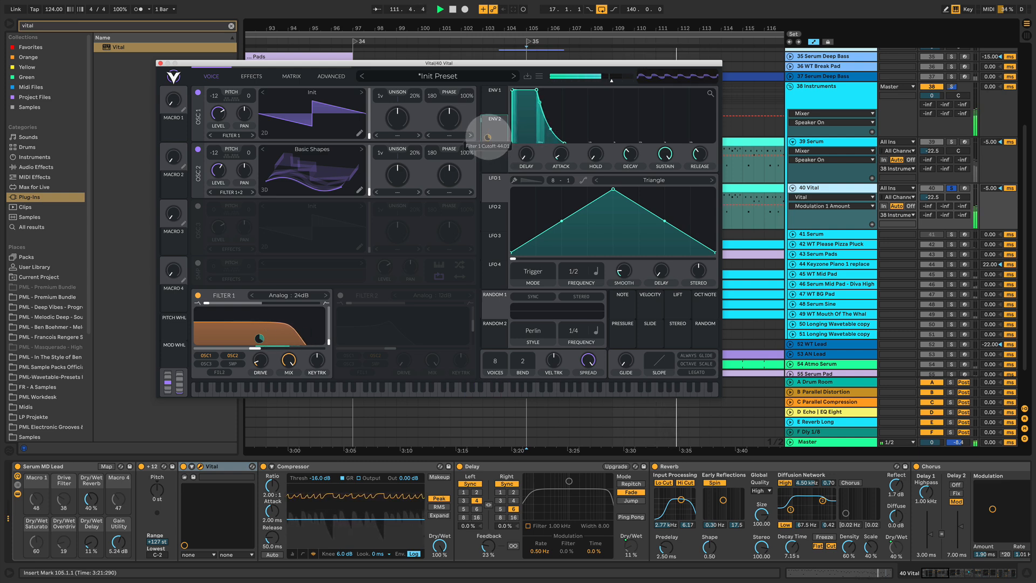
{"action": "left_click", "coordinate": [160, 64]}
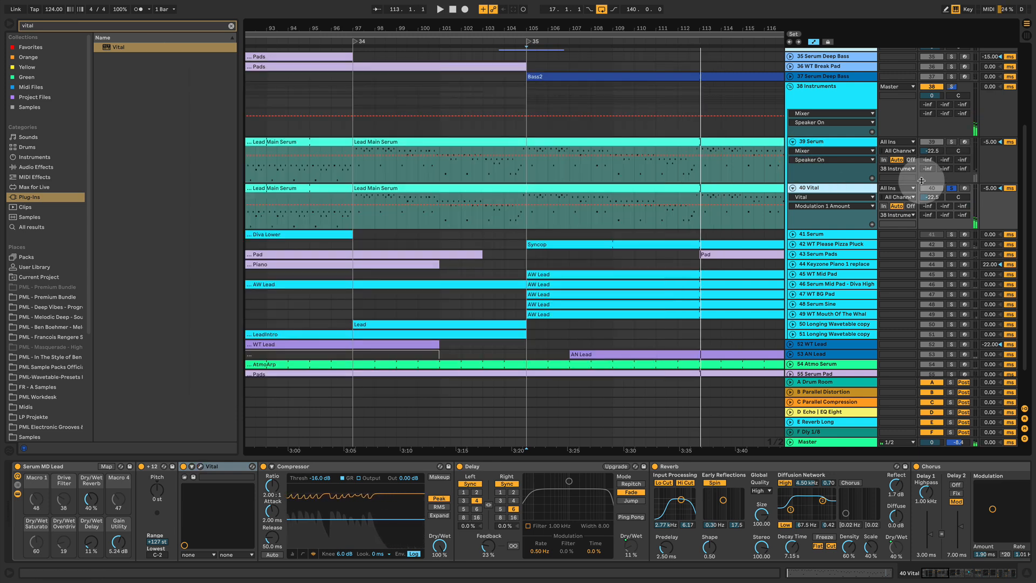
Unsolo the Vital track and compare tracks 39 and 40 within the full mix by switching between them during playback.
{"action": "left_click", "coordinate": [952, 187]}
{"action": "key", "text": "space"}
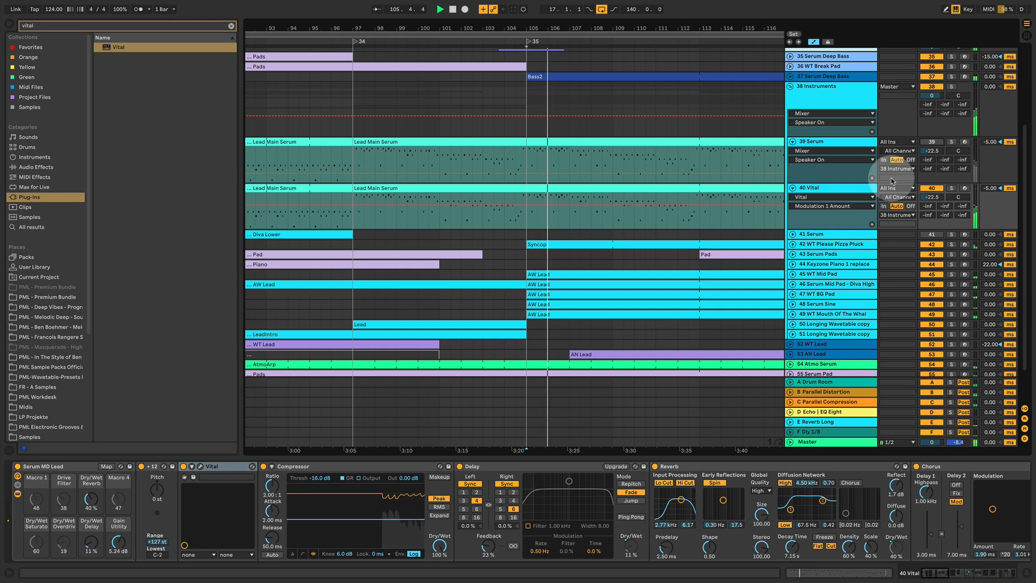
{"action": "left_click_drag", "start_coordinate": [630, 27], "coordinate": [641, 27]}
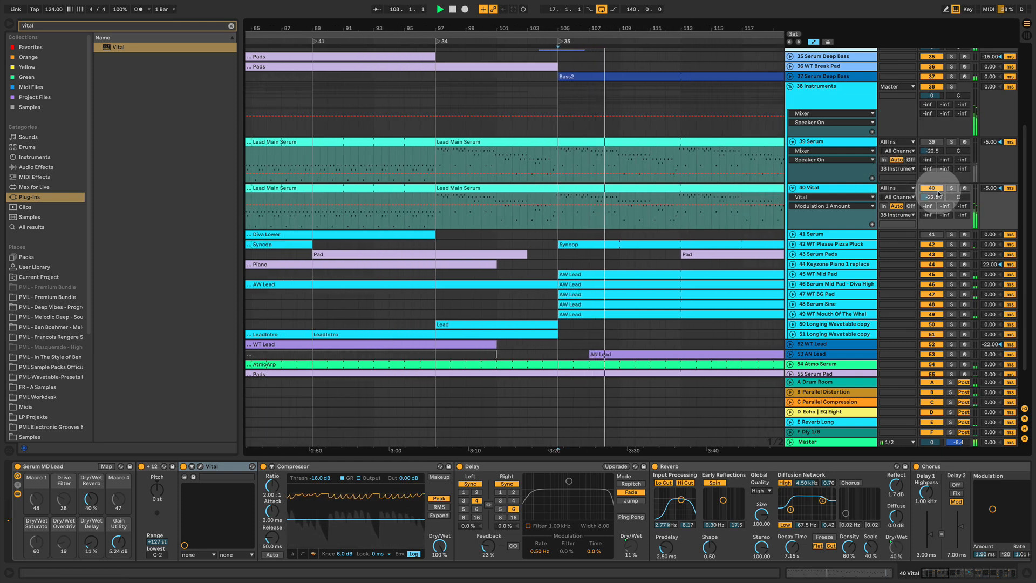
{"action": "left_click", "coordinate": [932, 188]}
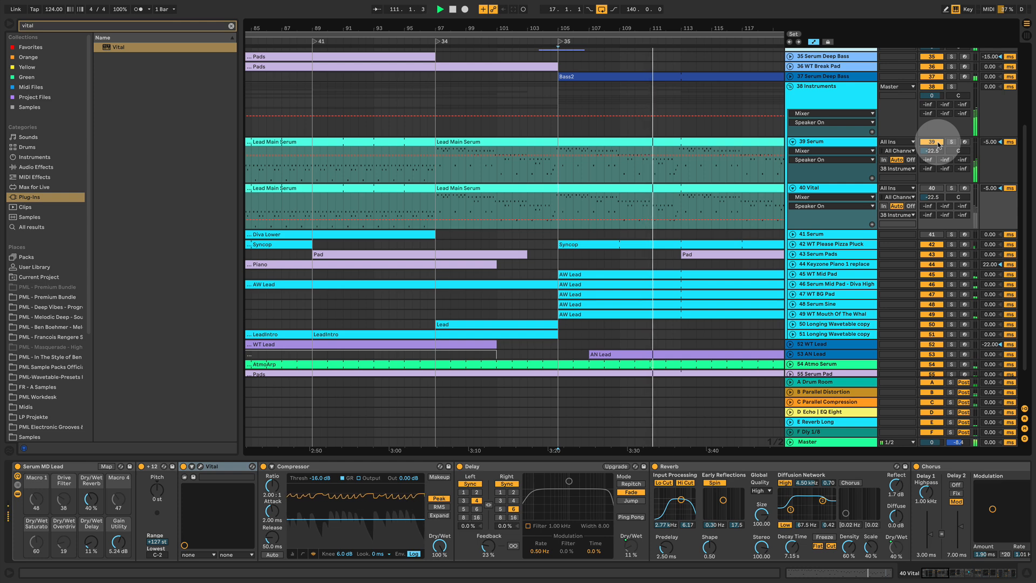
{"action": "left_click", "coordinate": [938, 143]}
{"action": "left_click", "coordinate": [935, 189]}
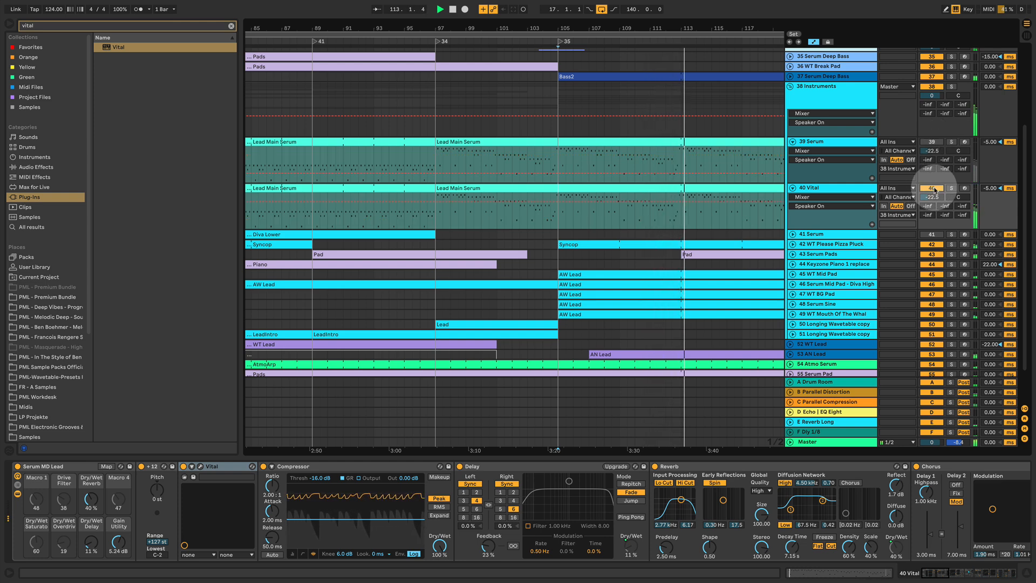
{"action": "left_click_drag", "start_coordinate": [713, 29], "coordinate": [713, 21]}
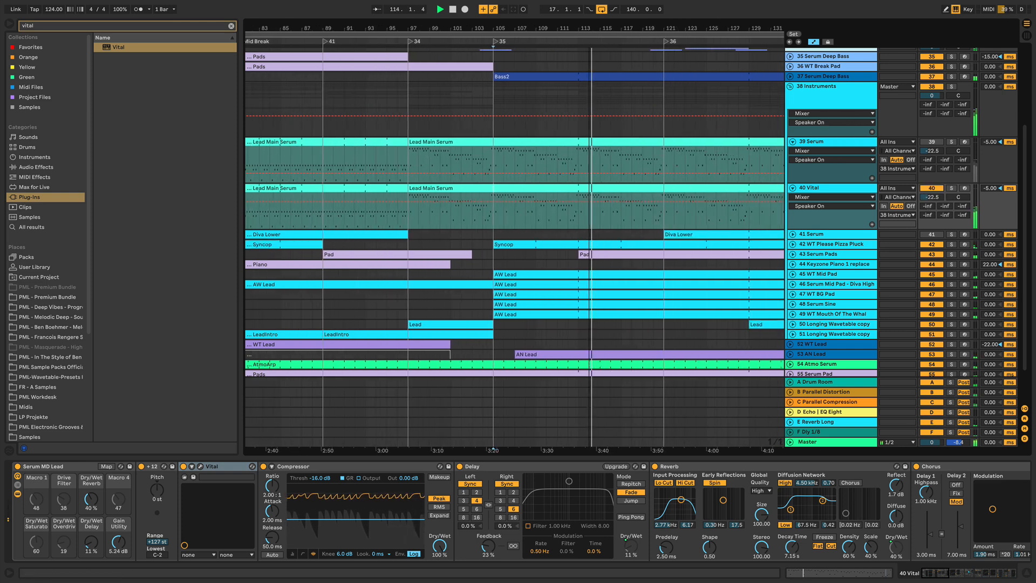
{"action": "scroll", "coordinate": [620, 108], "scroll_direction": "down", "scroll_amount": 2}
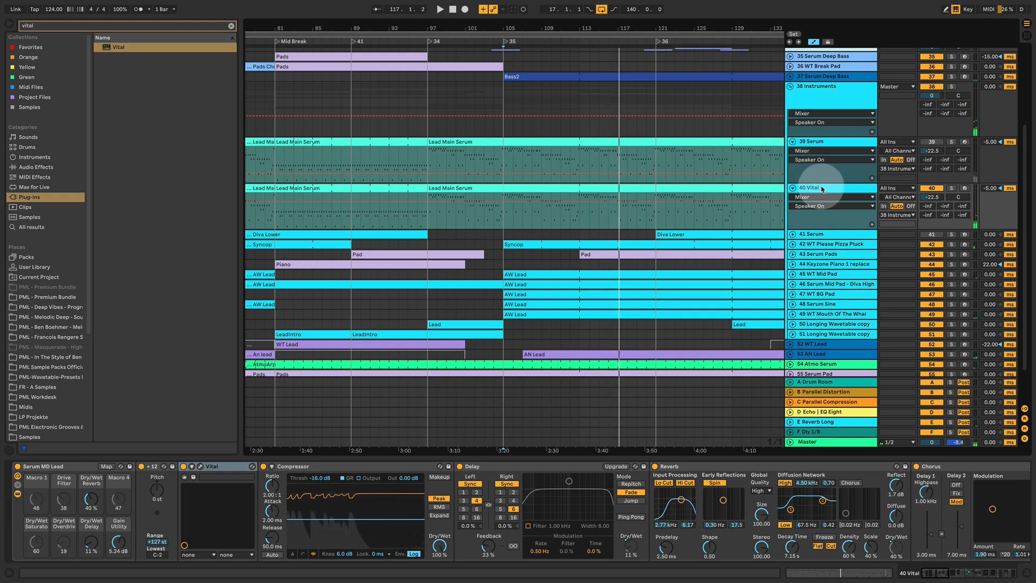
{"action": "left_click", "coordinate": [937, 199]}
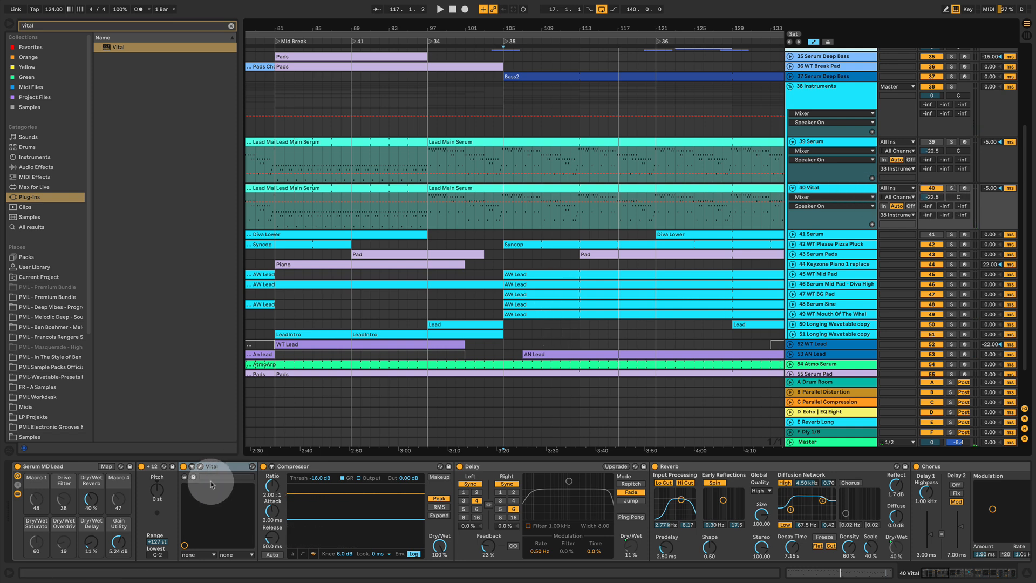
{"action": "key", "text": "ctrl+alt+p"}
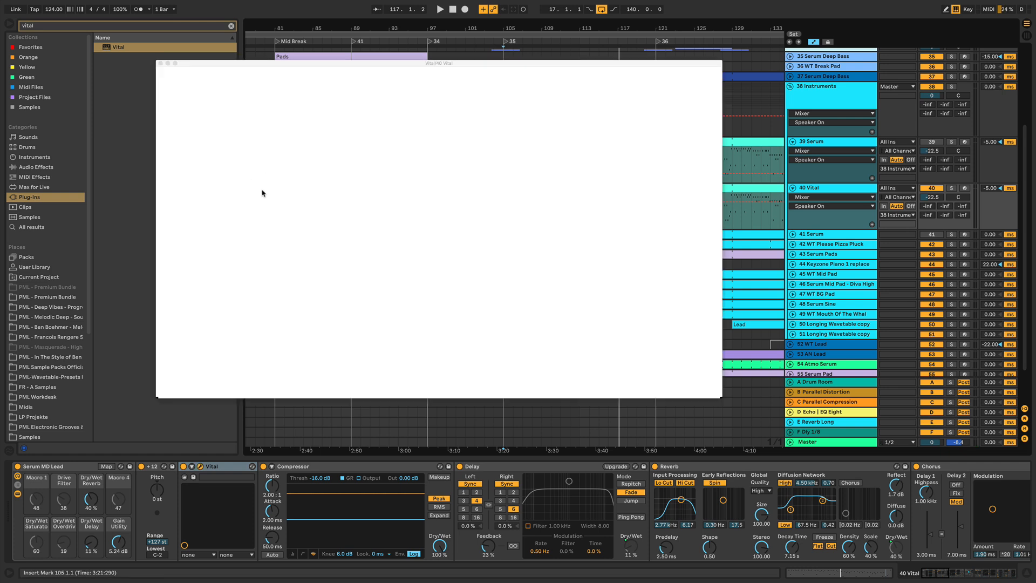
{"action": "left_click", "coordinate": [159, 64]}
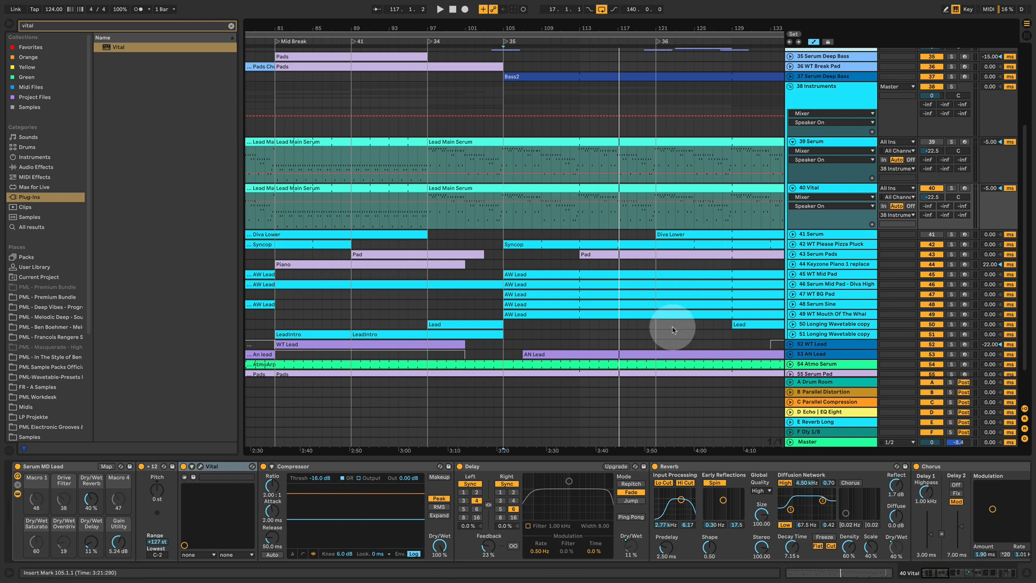
{"action": "left_click_drag", "start_coordinate": [591, 27], "coordinate": [582, 26]}
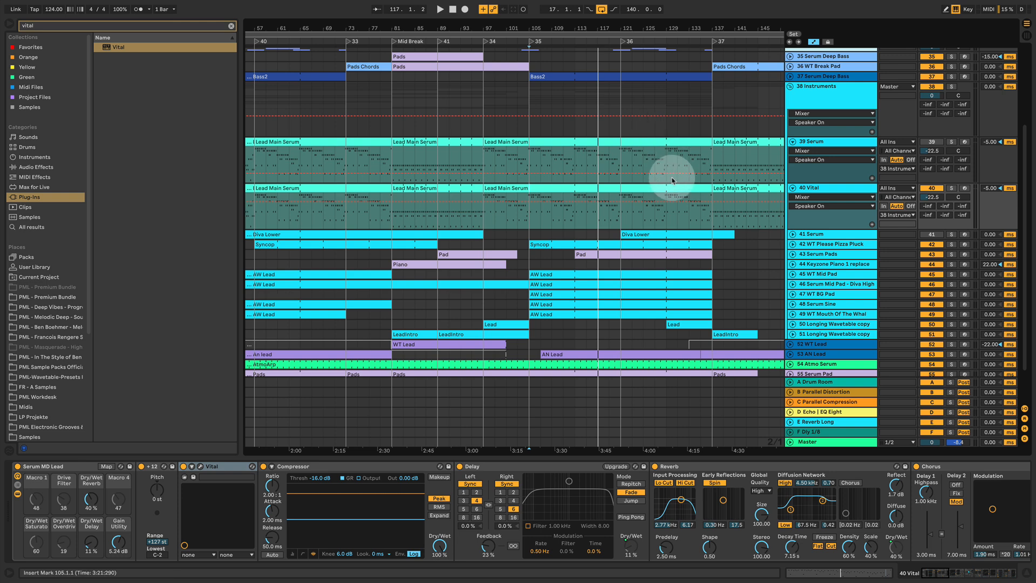
{"action": "left_click_drag", "start_coordinate": [634, 29], "coordinate": [524, 22]}
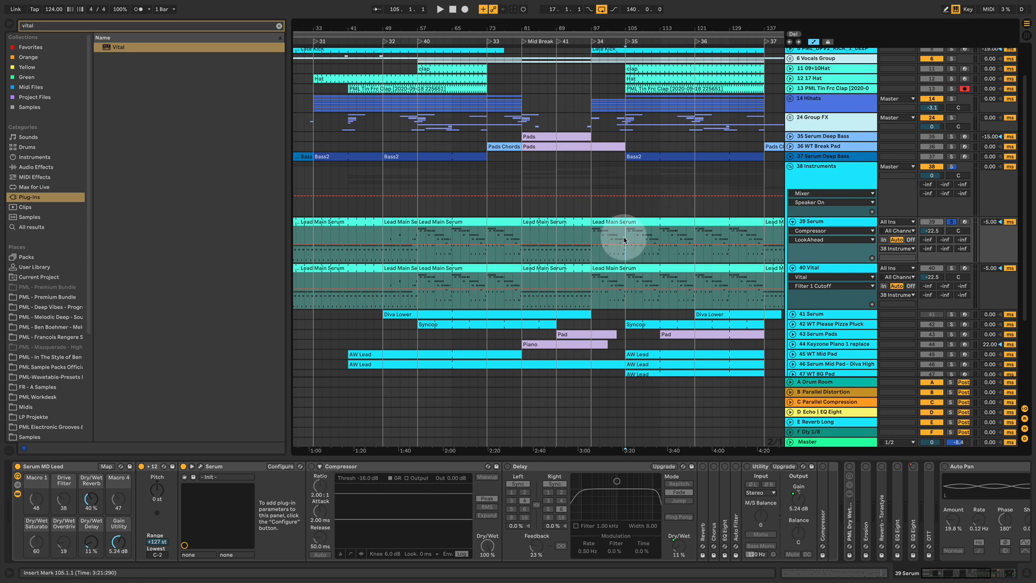
Turn on the first Compressor on the Serum track during playback and switch its display to the collapsed view.
{"action": "key", "text": "space"}
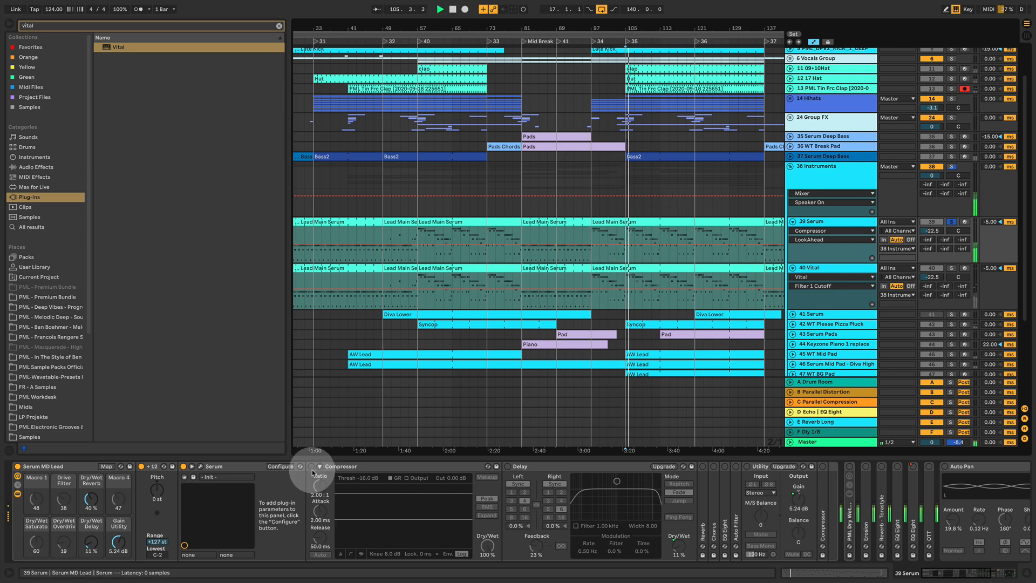
{"action": "left_click", "coordinate": [311, 468]}
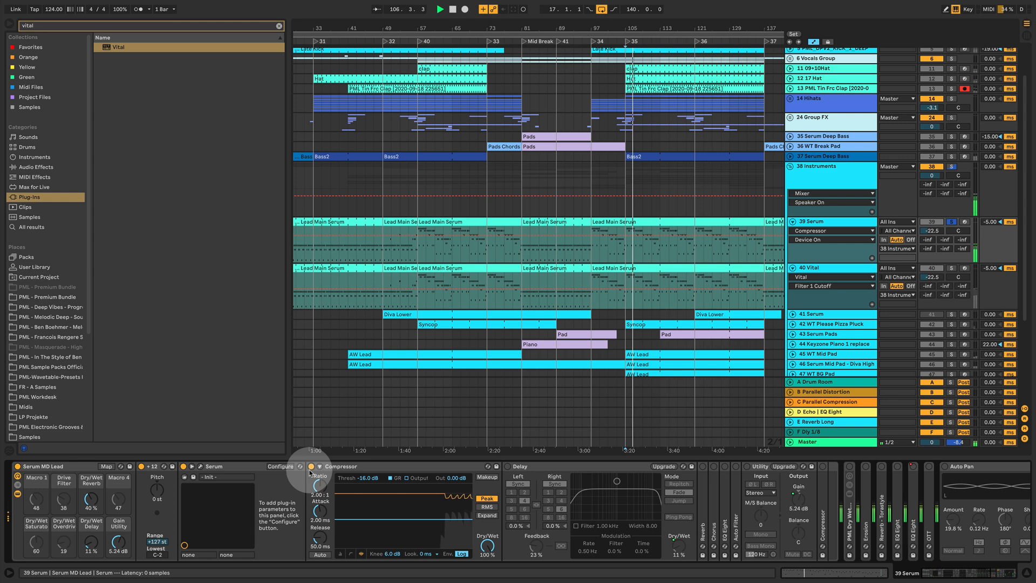
{"action": "key", "text": "space"}
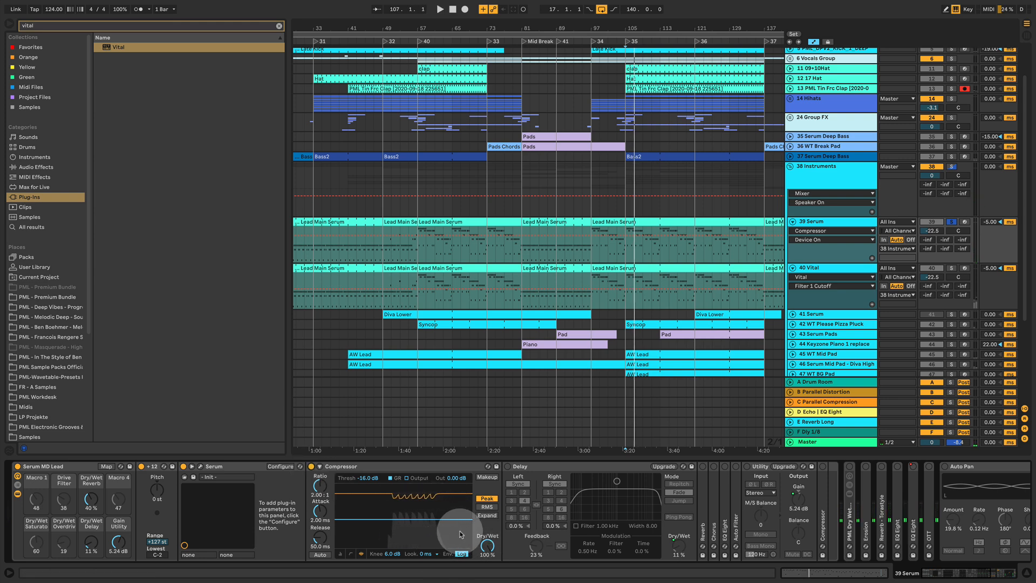
{"action": "key", "text": "space"}
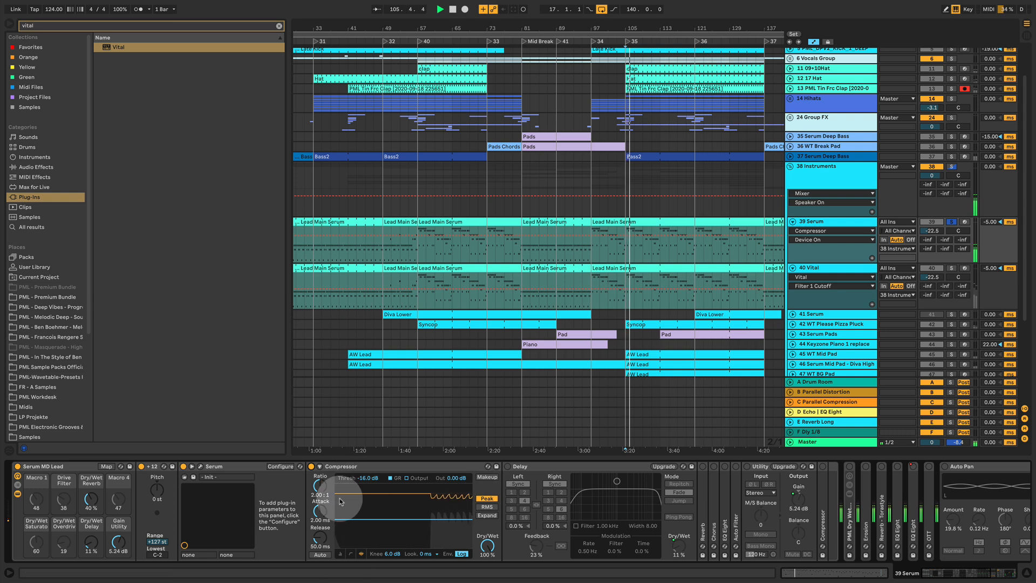
{"action": "left_click", "coordinate": [351, 554]}
{"action": "left_click", "coordinate": [340, 554]}
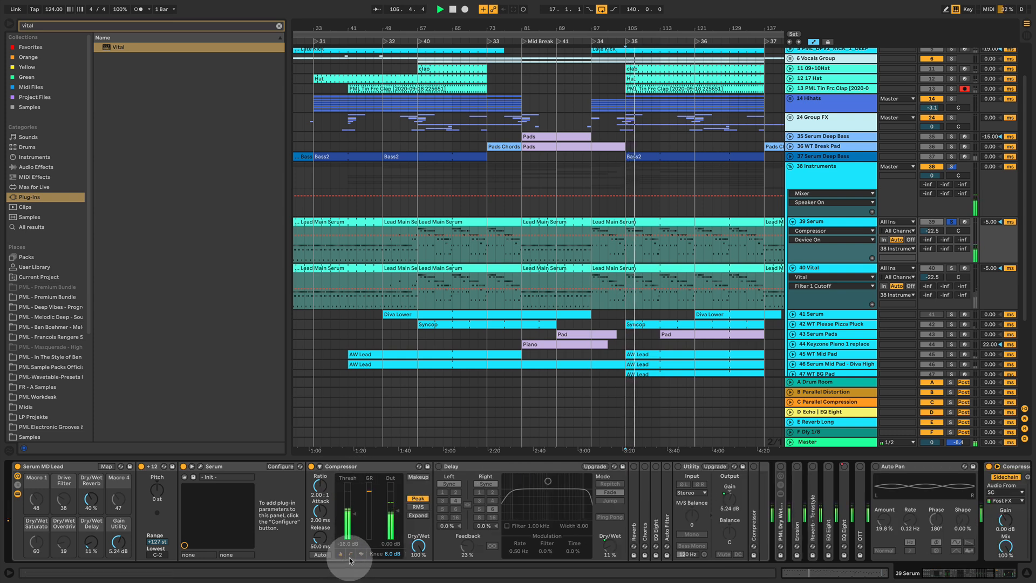
Switch the first Compressor on the Serum track to its activity view, turn on the Delay and inspect its dry/wet setting.
{"action": "left_click", "coordinate": [361, 554]}
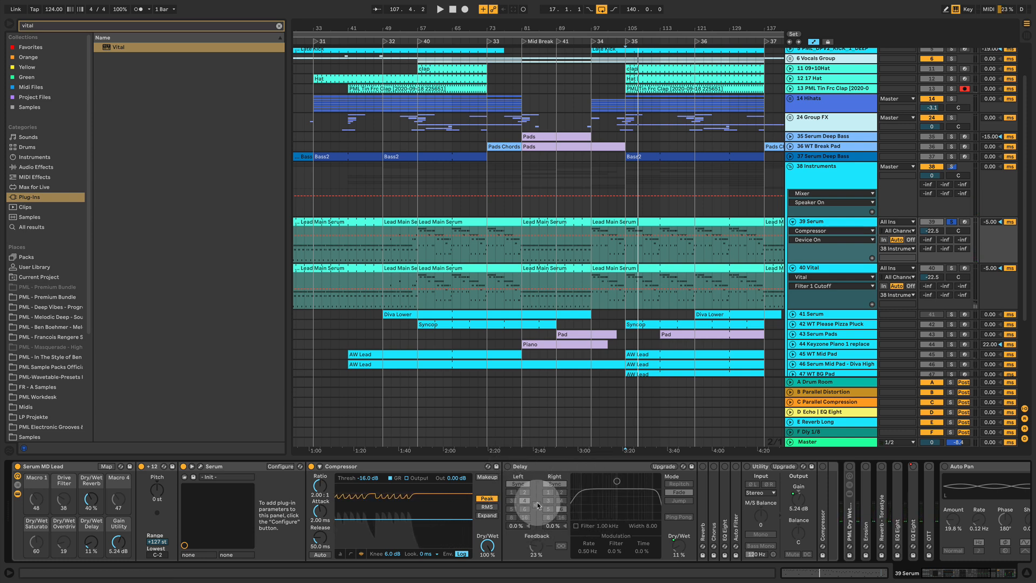
{"action": "key", "text": "space"}
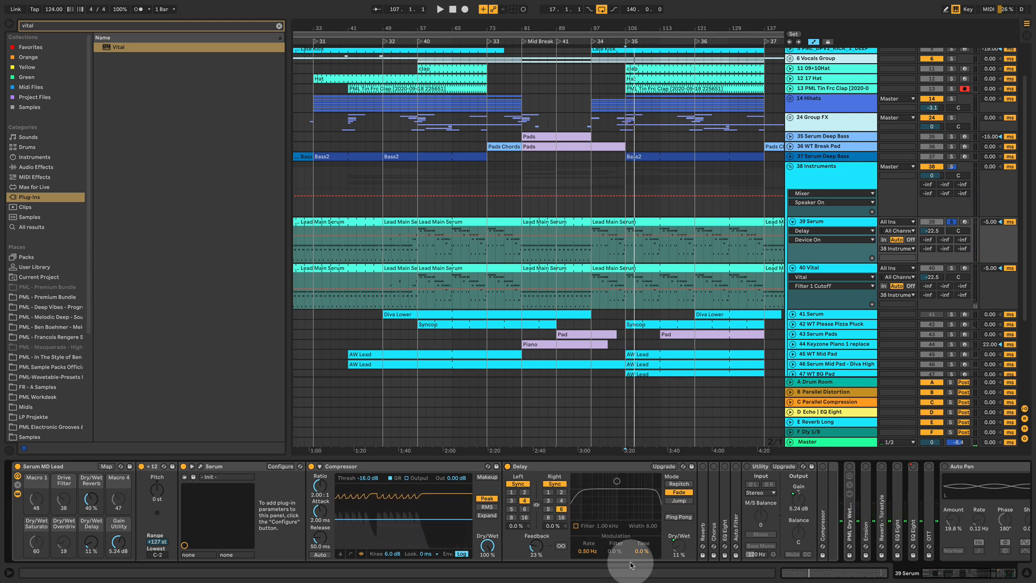
{"action": "left_click", "coordinate": [679, 550]}
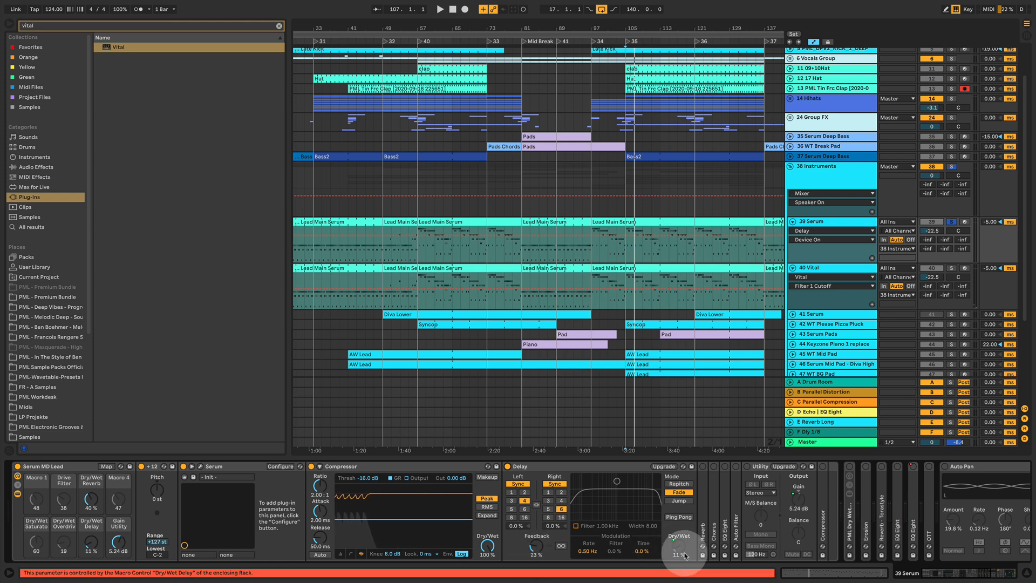
Unfold the first Reverb in the Serum lead chain, turn it on and audition it during playback.
{"action": "left_click", "coordinate": [703, 468]}
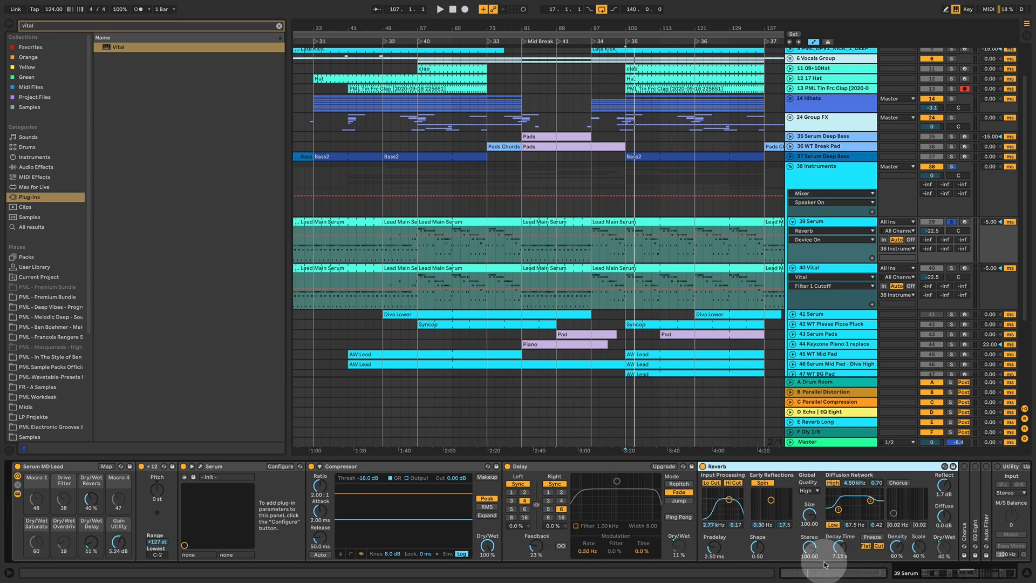
{"action": "left_click_drag", "start_coordinate": [969, 575], "coordinate": [982, 576]}
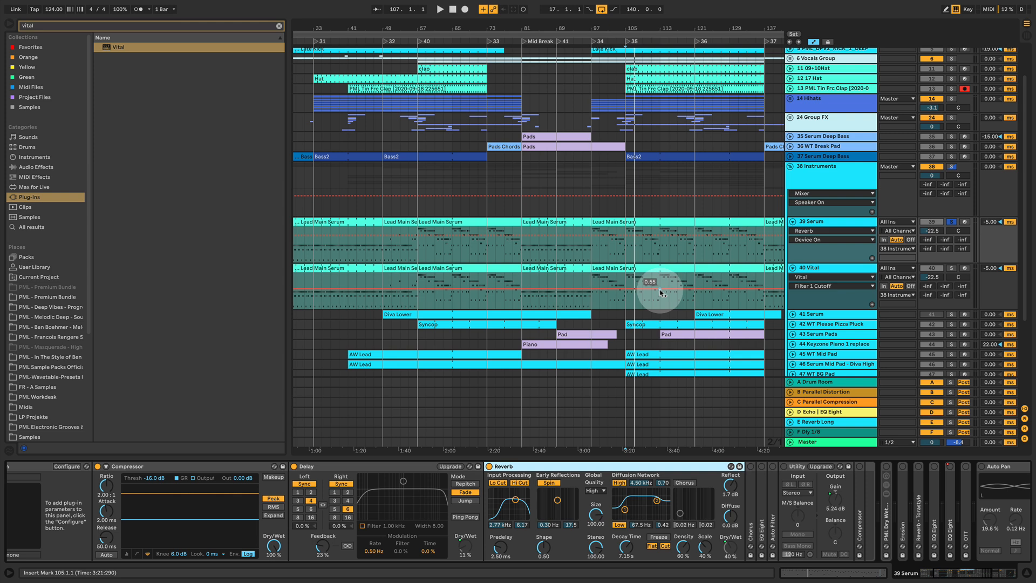
{"action": "key", "text": "space"}
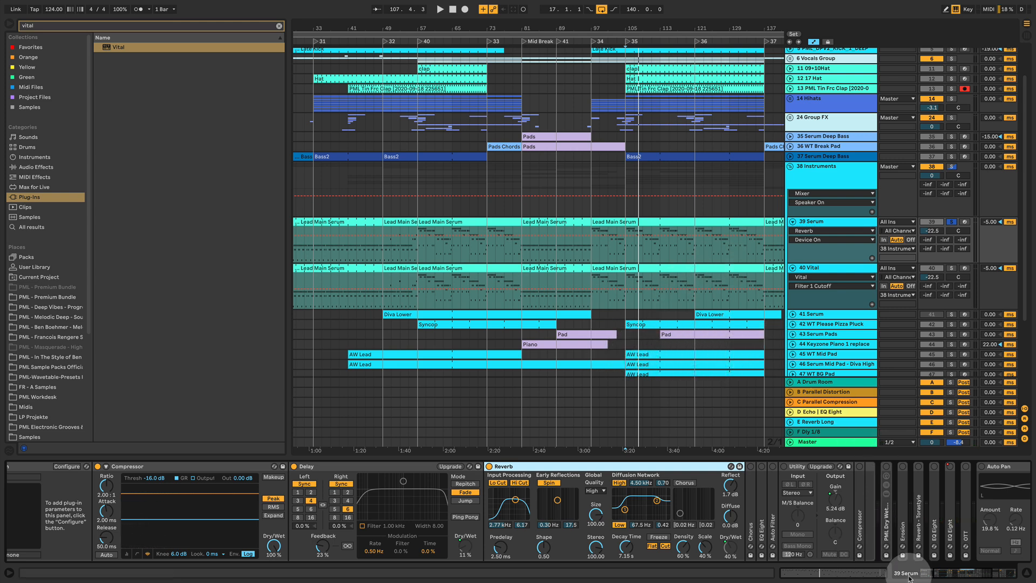
Unfold the Chorus after the Reverb, turn it on and compare the lead with and without it during playback.
{"action": "left_click", "coordinate": [954, 577]}
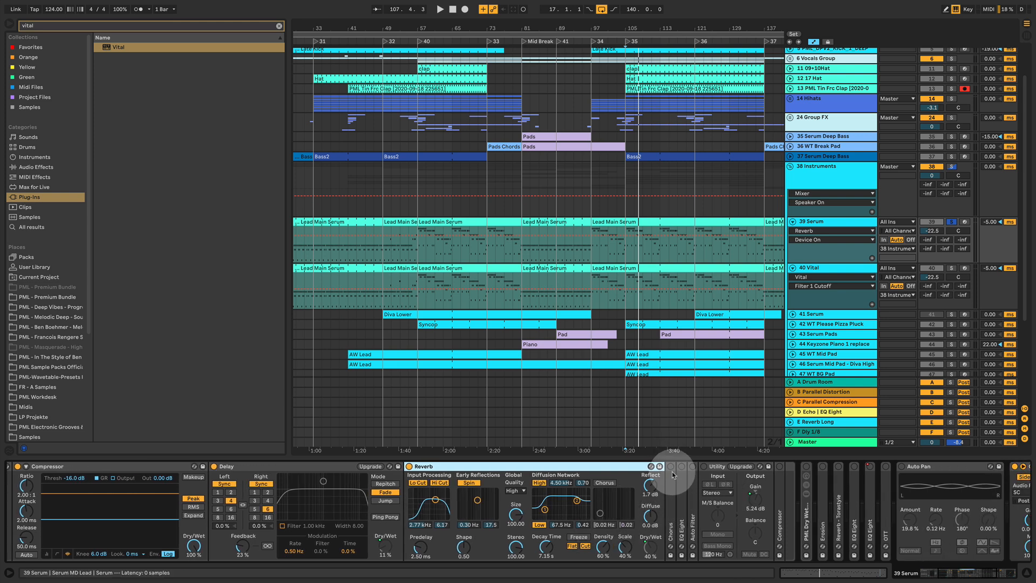
{"action": "double_click", "coordinate": [671, 468]}
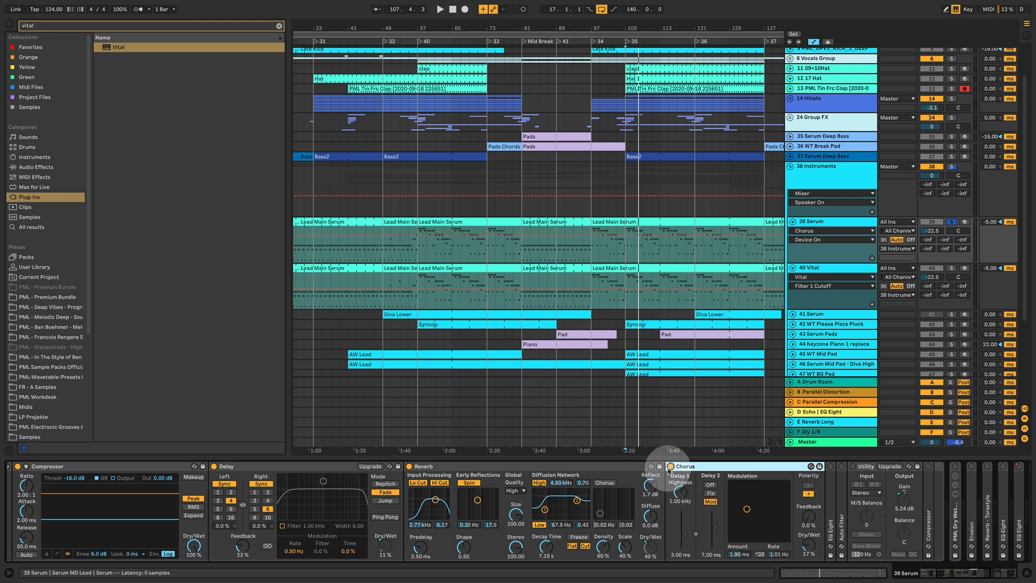
{"action": "key", "text": "space"}
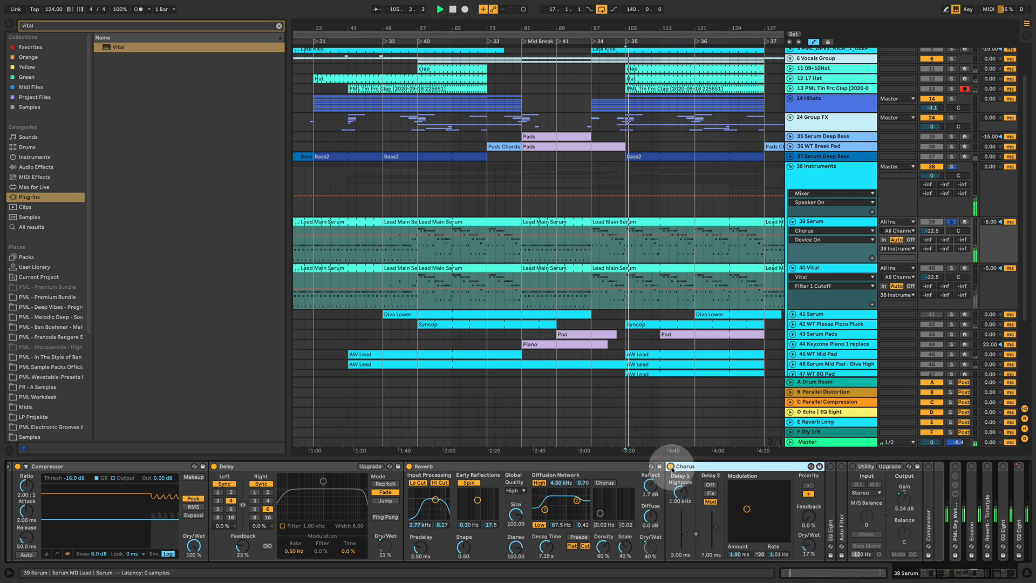
{"action": "left_click", "coordinate": [671, 467]}
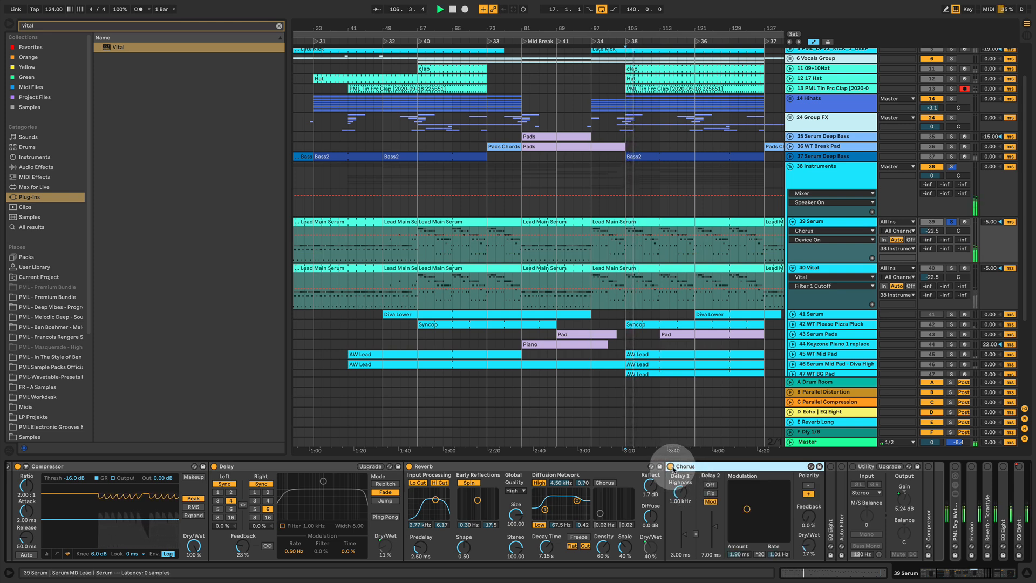
{"action": "key", "text": "space"}
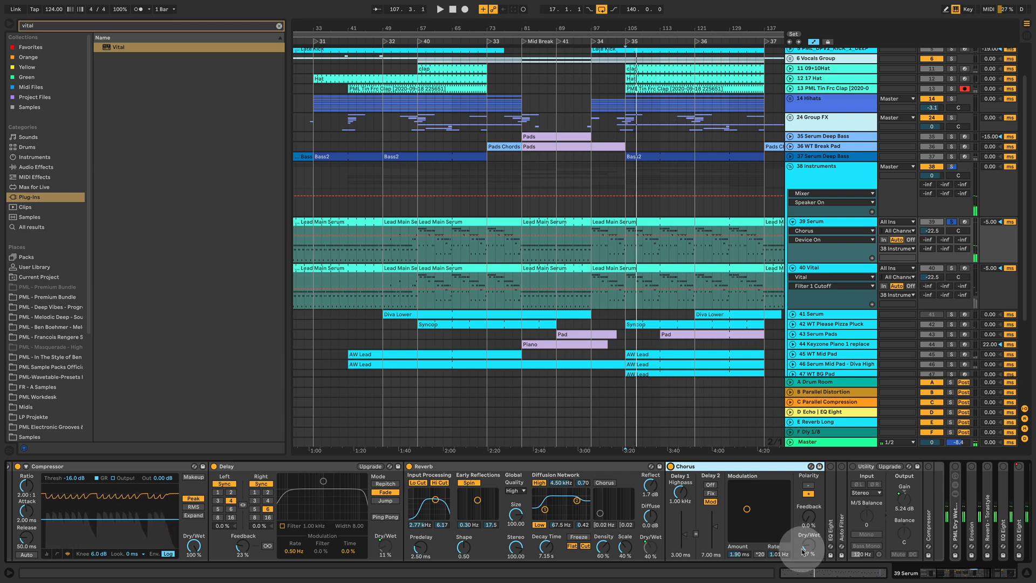
Unfold the EQ Eight after the Chorus, turn it on and play the lead from bar 105.
{"action": "double_click", "coordinate": [831, 534]}
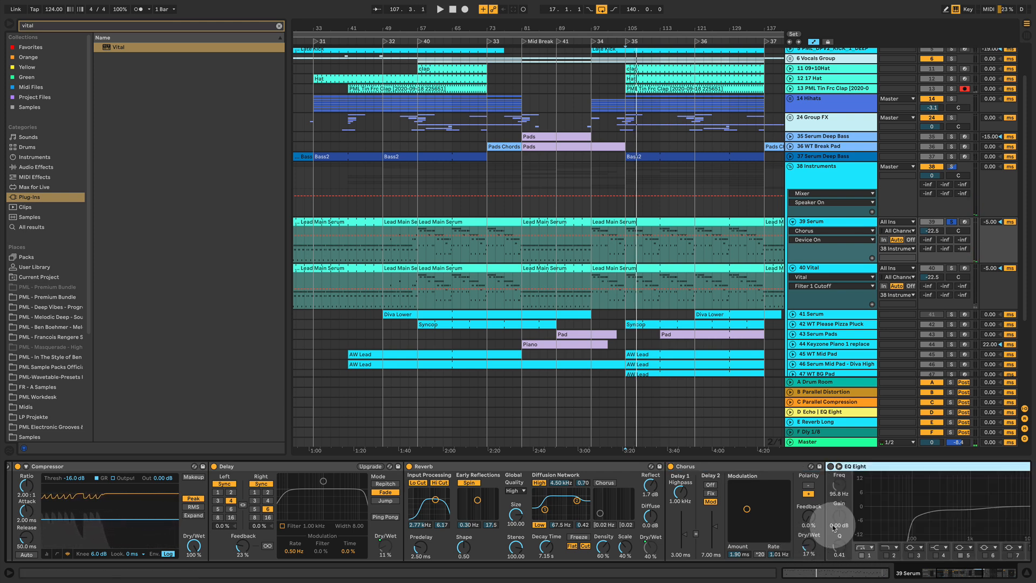
{"action": "left_click", "coordinate": [956, 578]}
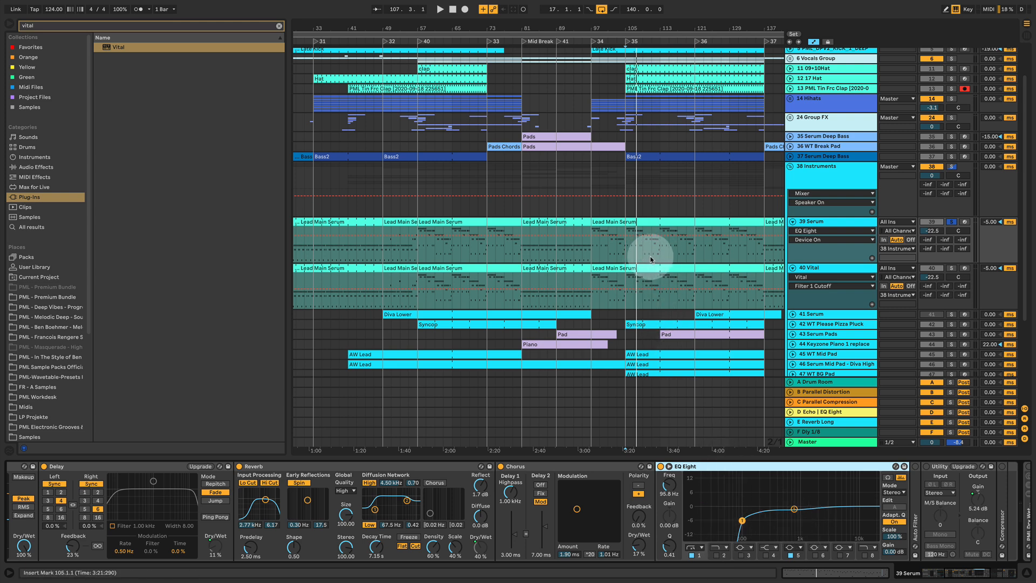
{"action": "key", "text": "space"}
Unfold the Auto Filter after the EQ Eight and turn it on in the Serum lead chain.
{"action": "left_click_drag", "start_coordinate": [925, 573], "coordinate": [974, 574]}
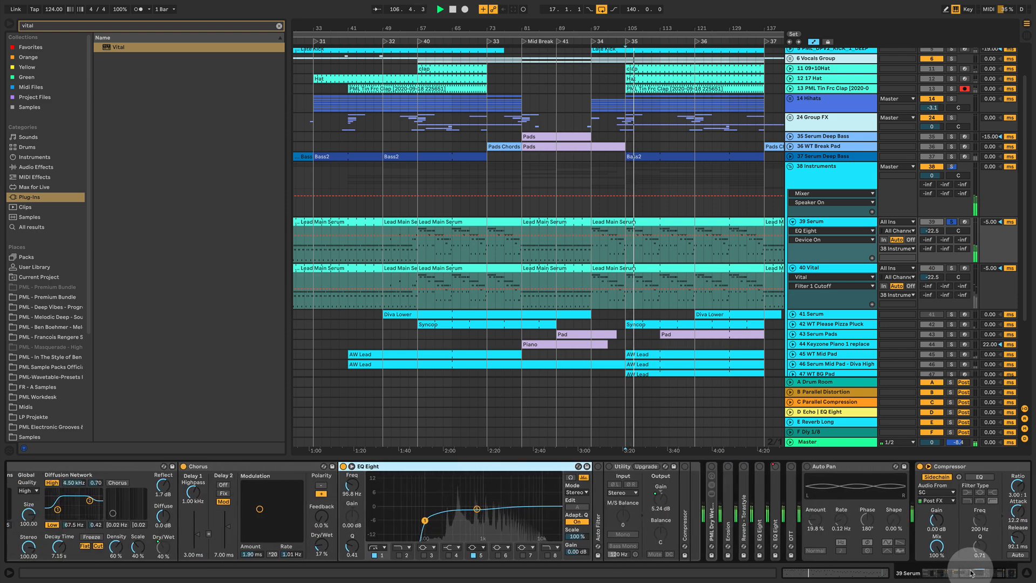
{"action": "double_click", "coordinate": [599, 523]}
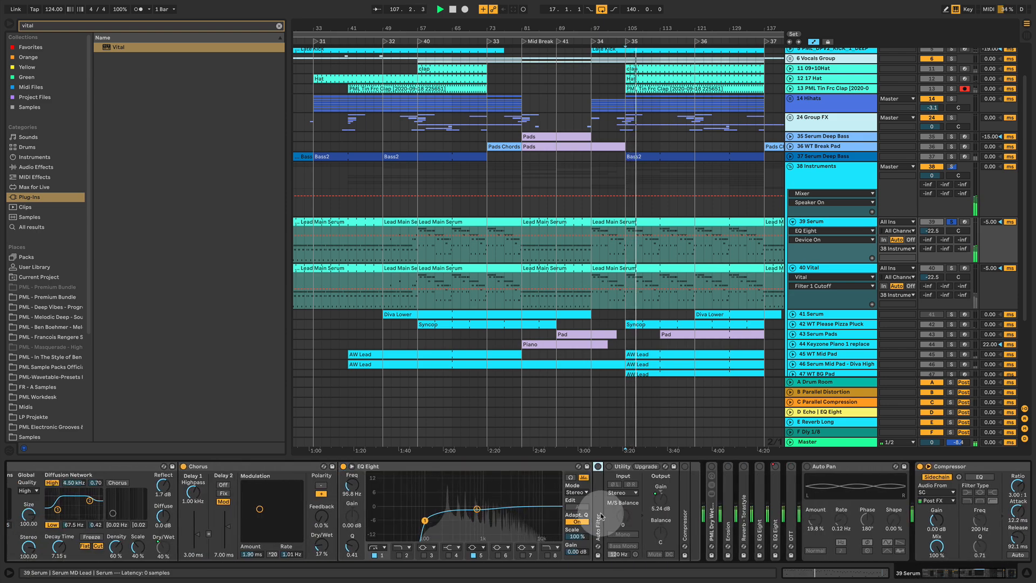
{"action": "left_click", "coordinate": [598, 466]}
{"action": "left_click", "coordinate": [744, 493]}
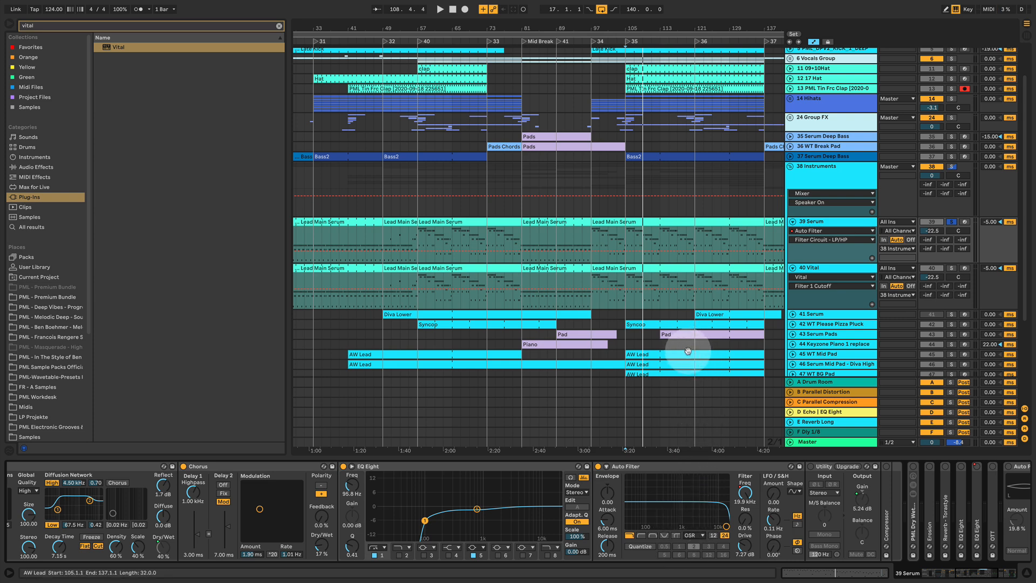
Compare the lead with the Auto Filter off and on during playback, turn on the Utility and review the earlier effects.
{"action": "key", "text": "space"}
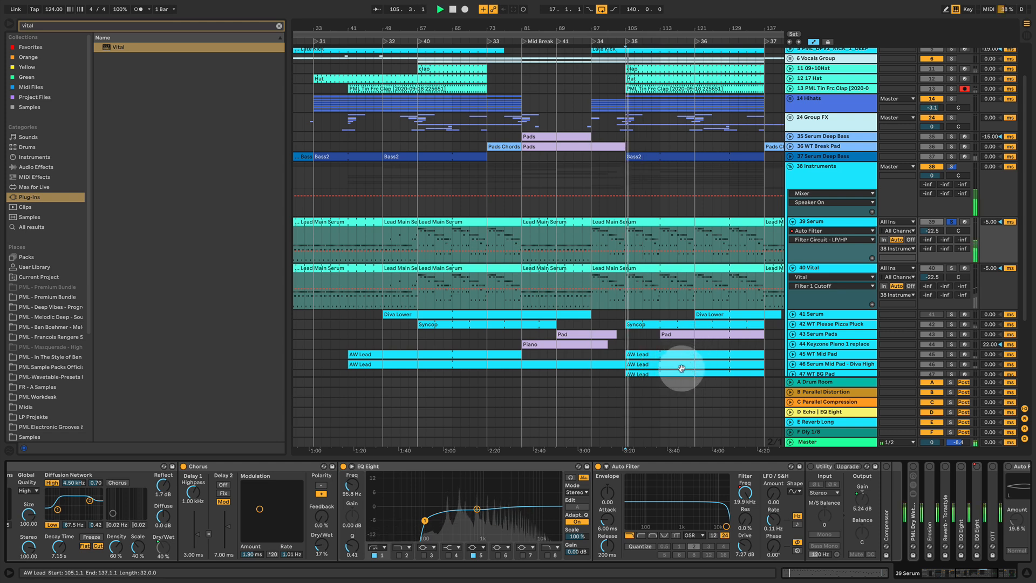
{"action": "double_click", "coordinate": [598, 467]}
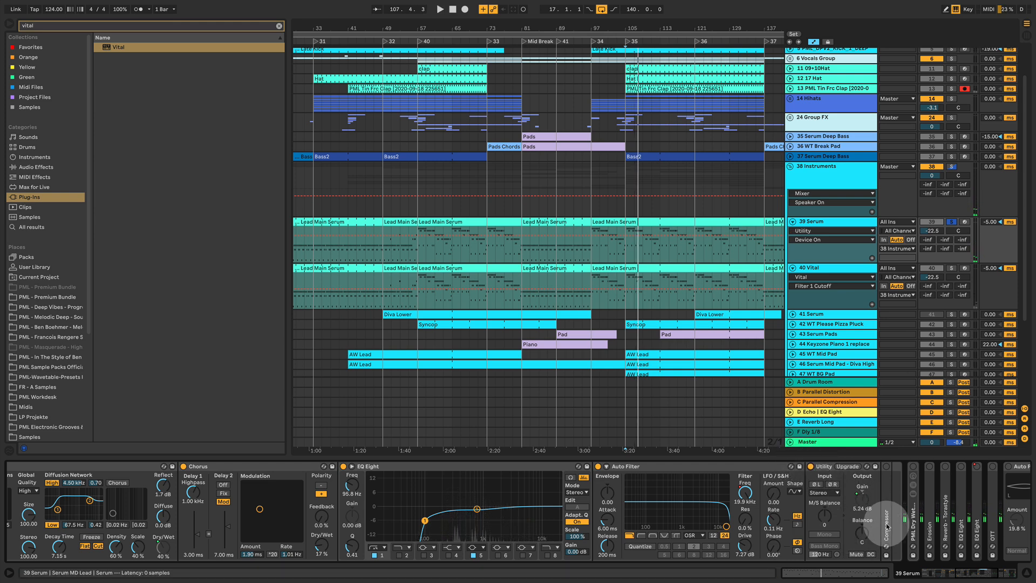
{"action": "left_click", "coordinate": [949, 576]}
{"action": "left_click", "coordinate": [949, 576]}
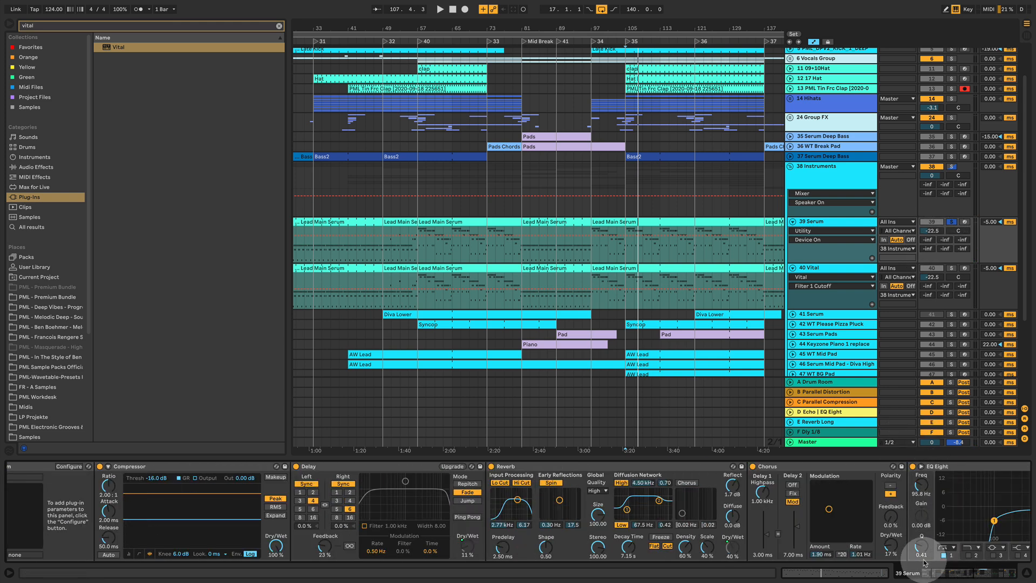
Unfold the sidechain Compressor after the Utility, audition it during playback, and bypass and fold it again.
{"action": "left_click_drag", "start_coordinate": [961, 575], "coordinate": [993, 575]}
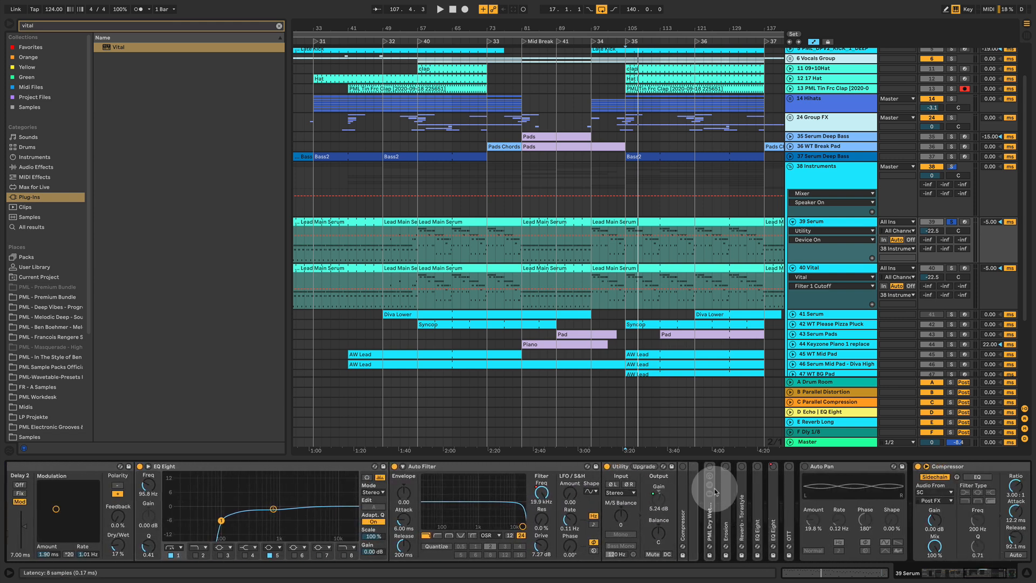
{"action": "double_click", "coordinate": [684, 467]}
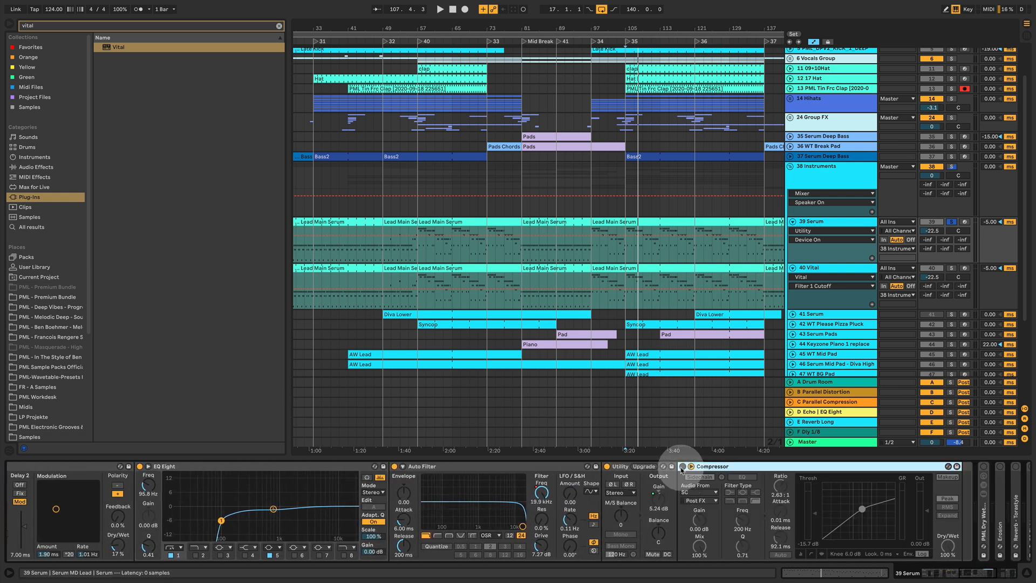
{"action": "key", "text": "space"}
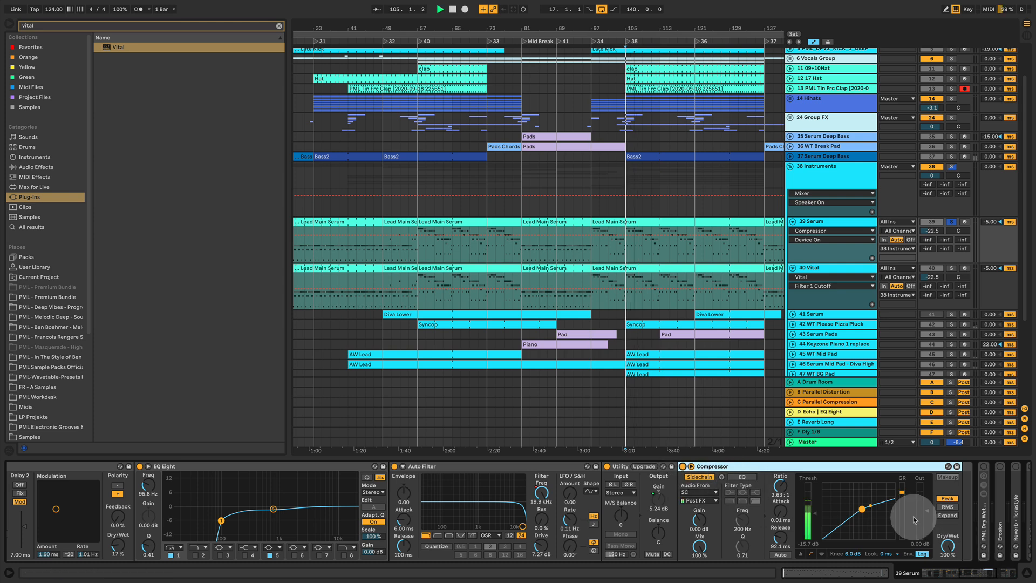
{"action": "key", "text": "space"}
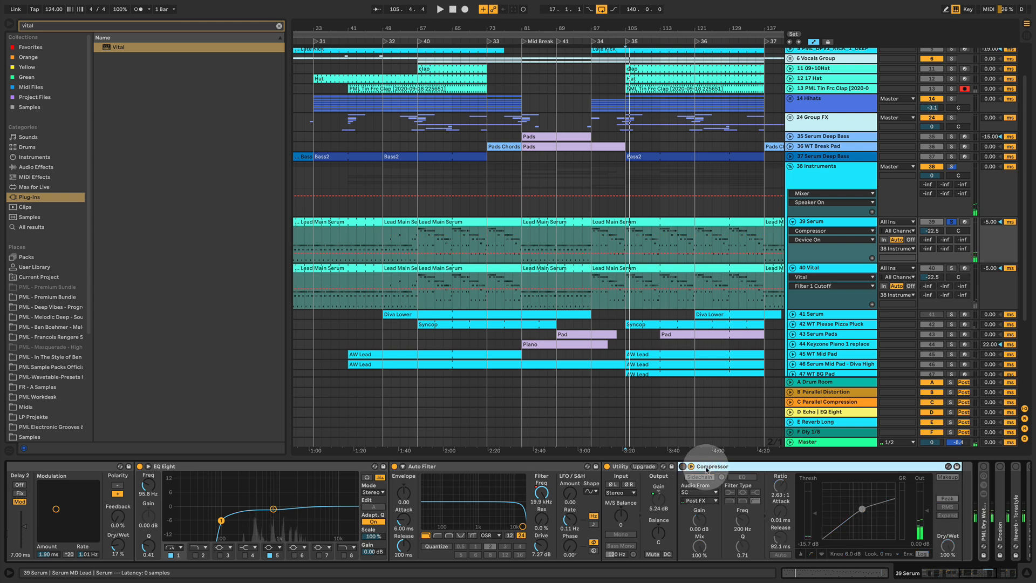
{"action": "double_click", "coordinate": [685, 467]}
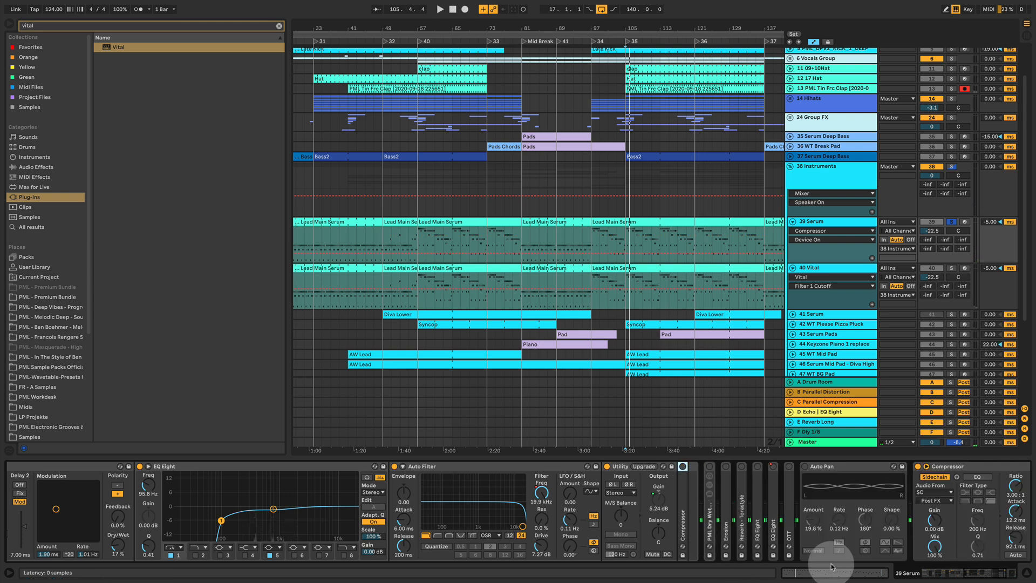
Unfold the PML Dry Wet Selector rack, show its Chain Selector automation and play the lead from bar 103.
{"action": "left_click", "coordinate": [974, 573]}
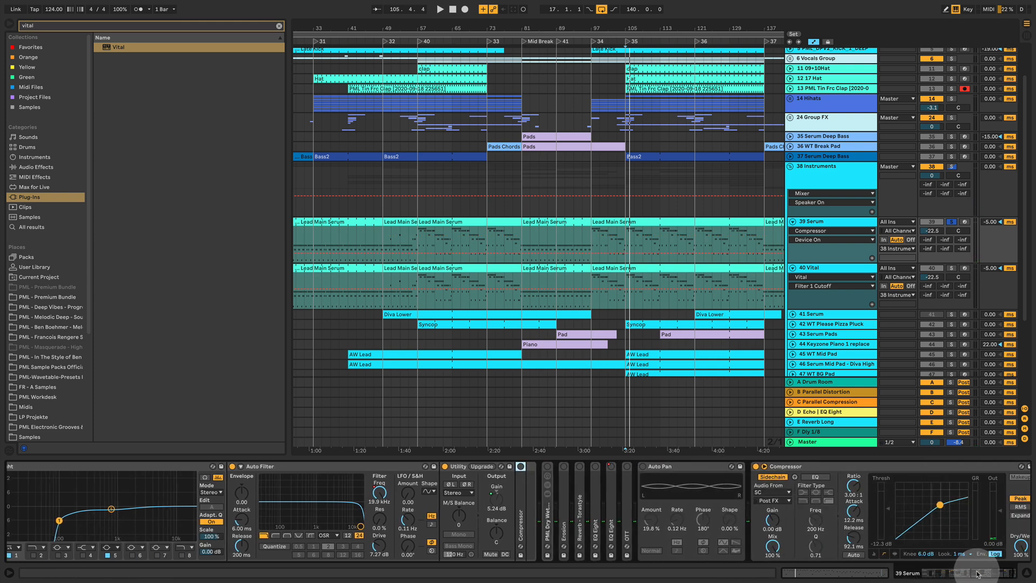
{"action": "double_click", "coordinate": [548, 534]}
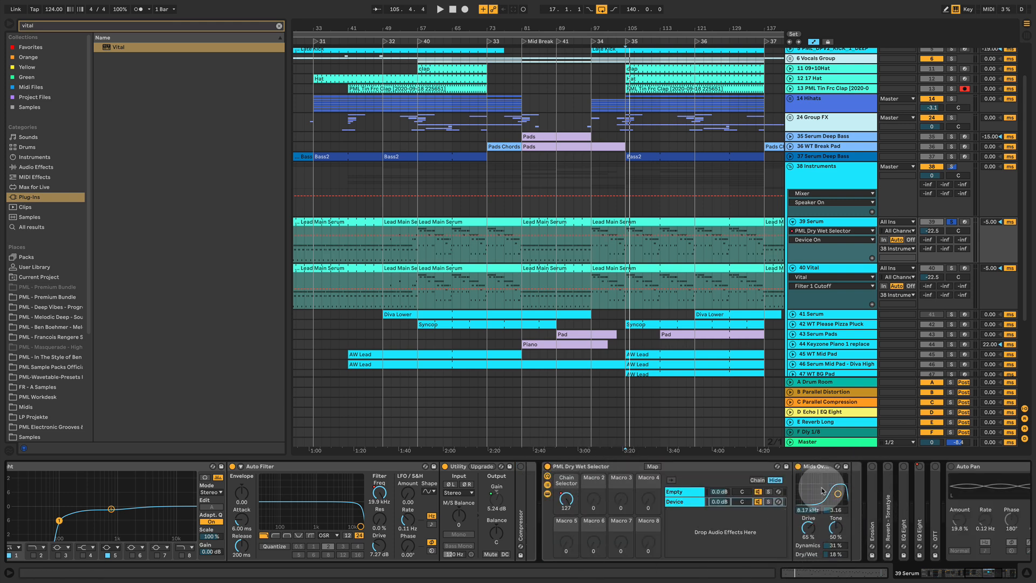
{"action": "left_click", "coordinate": [566, 501]}
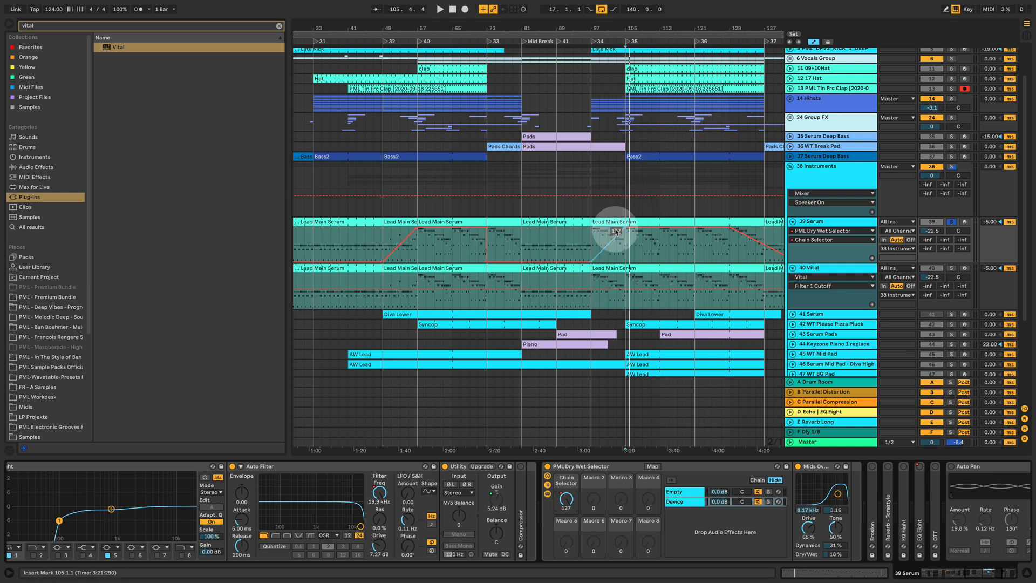
{"action": "left_click", "coordinate": [616, 258]}
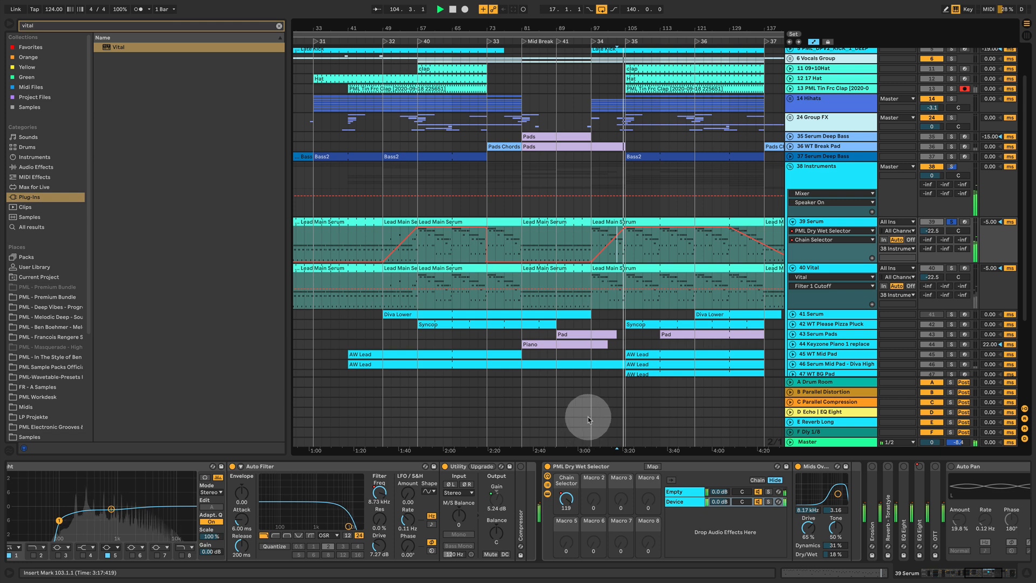
Compare the lead with the PML Dry Wet Selector rack off and on during playback, leaving the rack on.
{"action": "left_click", "coordinate": [548, 466]}
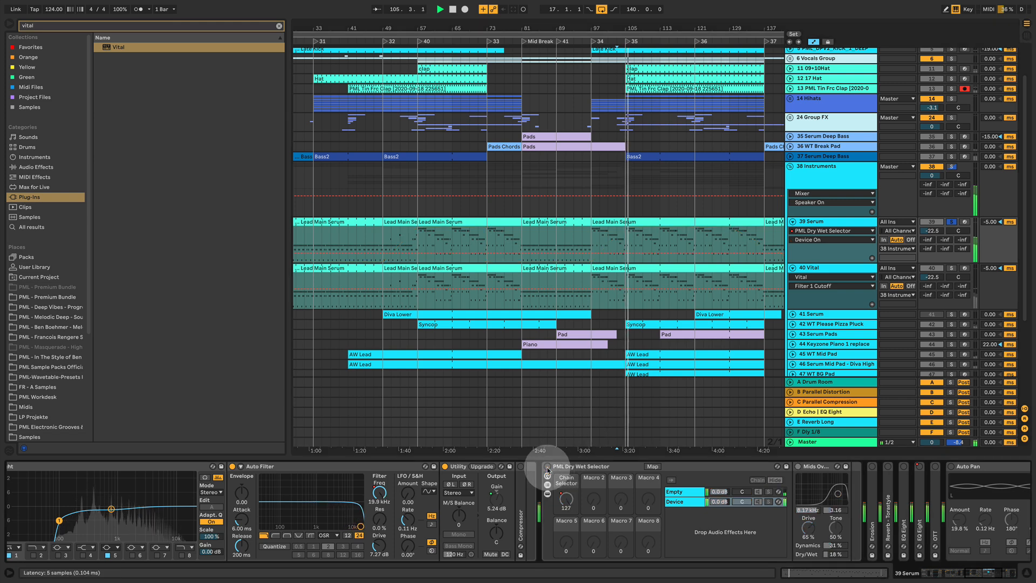
{"action": "left_click", "coordinate": [548, 467]}
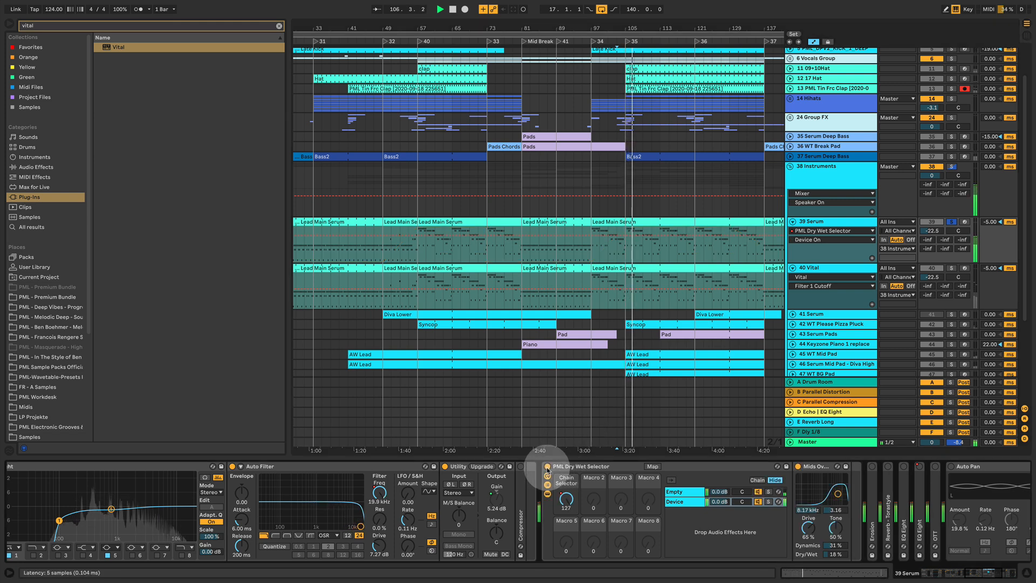
{"action": "left_click", "coordinate": [548, 468]}
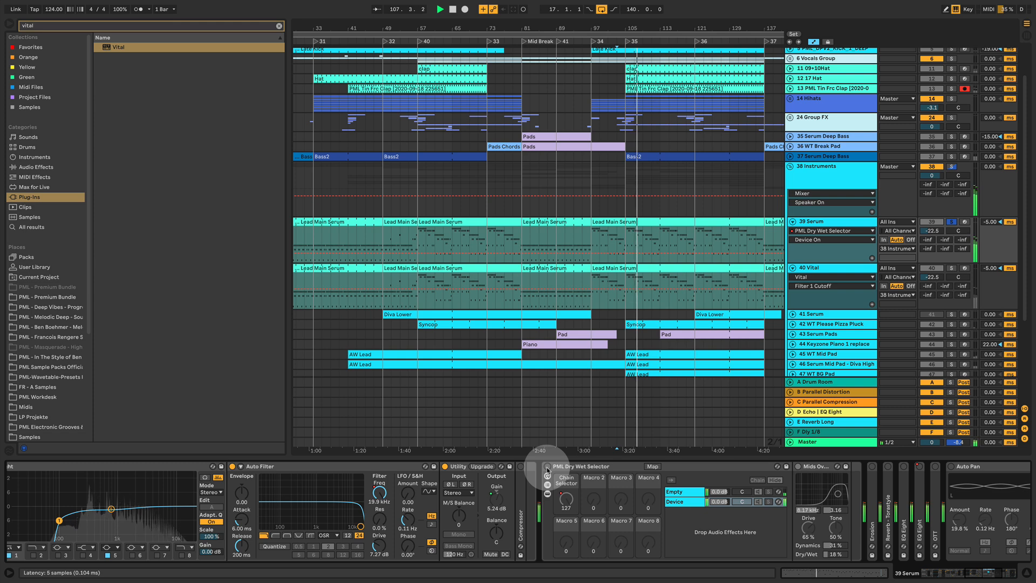
{"action": "left_click", "coordinate": [547, 468]}
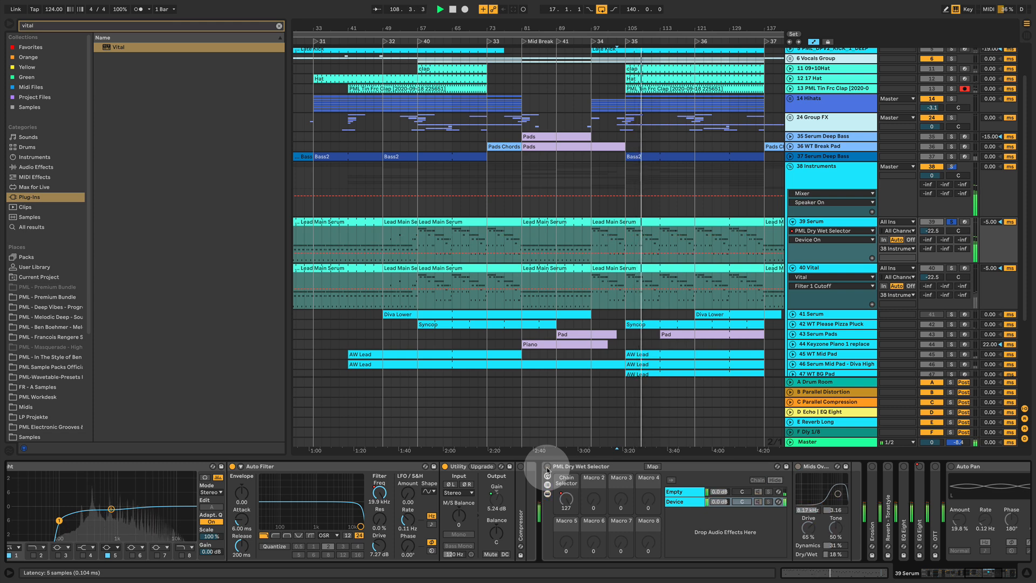
{"action": "left_click", "coordinate": [548, 468]}
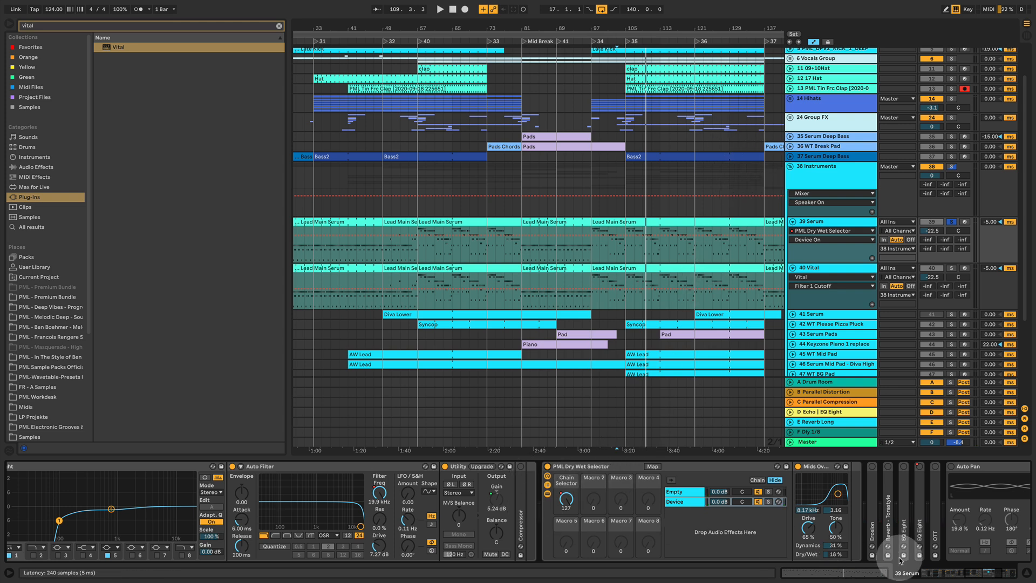
Unfold the Reverb - Torastyle device, turn it on and play the lead from bar 103.
{"action": "left_click", "coordinate": [981, 575]}
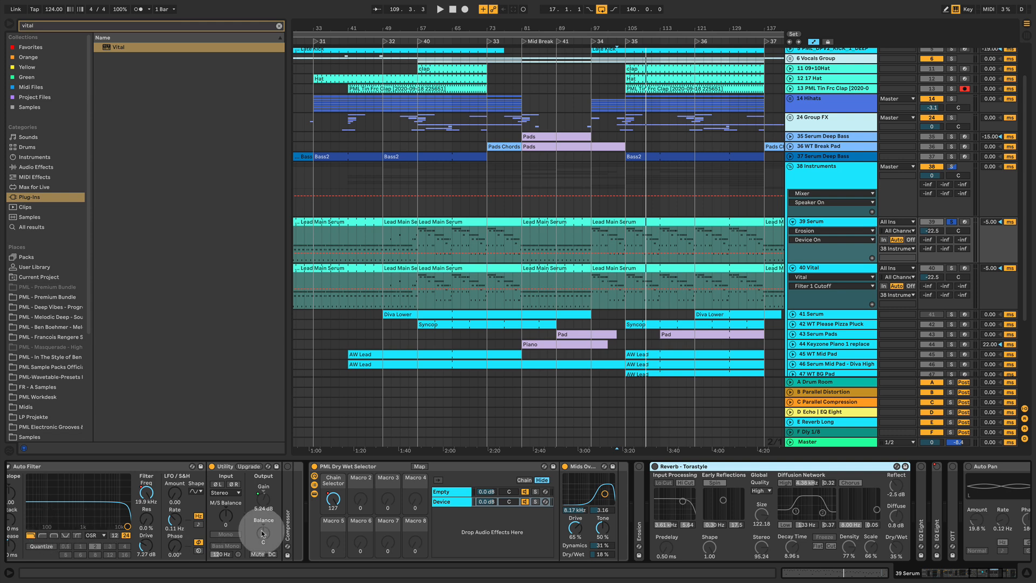
{"action": "left_click", "coordinate": [655, 466]}
{"action": "key", "text": "space"}
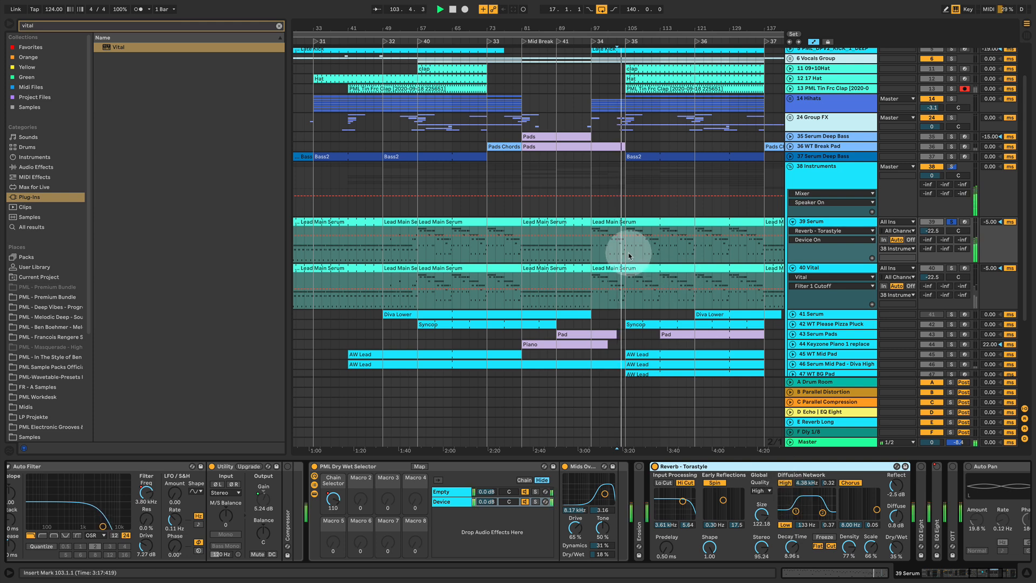
Compare the lead with the Reverb - Torastyle device off and on during playback, leaving the reverb on.
{"action": "left_click", "coordinate": [654, 466]}
{"action": "left_click", "coordinate": [655, 466]}
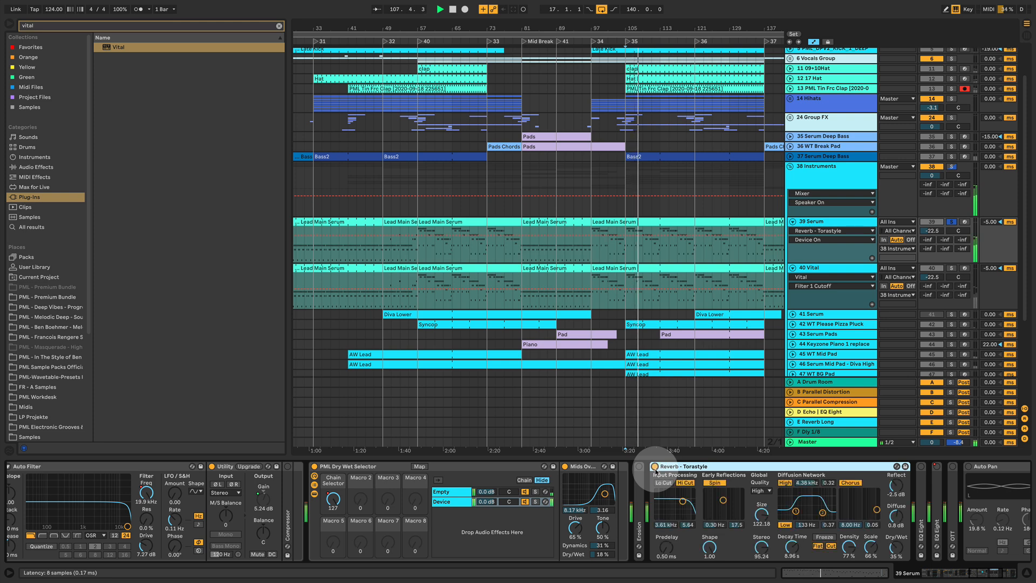
{"action": "left_click", "coordinate": [655, 466]}
{"action": "left_click", "coordinate": [655, 467]}
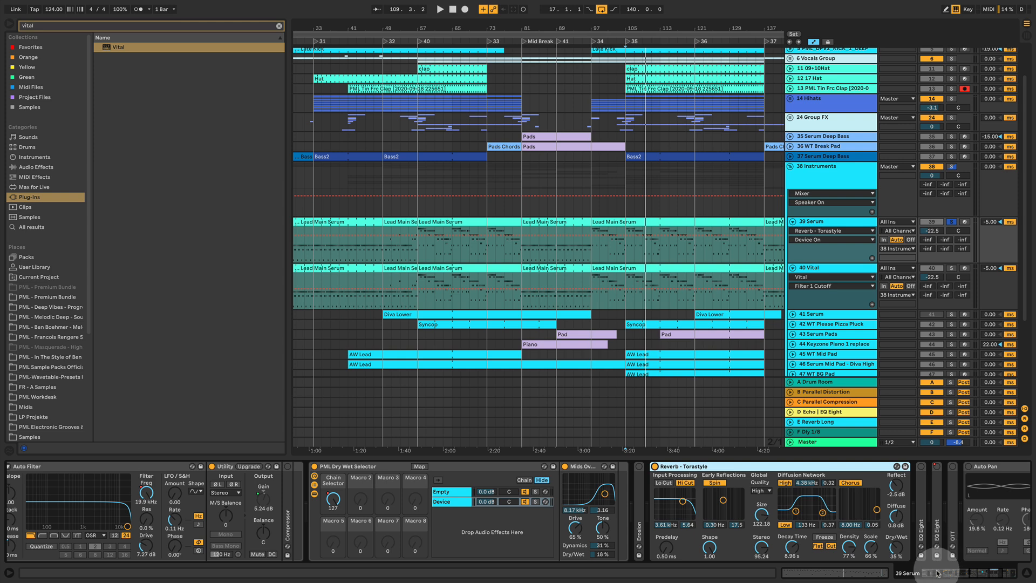
Unfold the first EQ Eight after the Reverb - Torastyle, turn it on while the lead plays, and stop playback.
{"action": "left_click", "coordinate": [975, 575]}
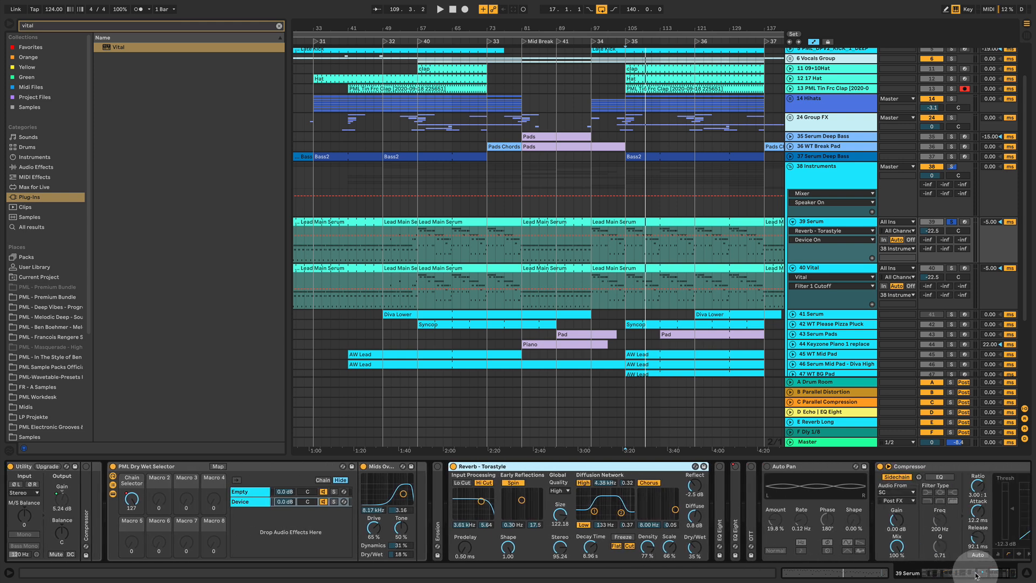
{"action": "key", "text": "space"}
{"action": "double_click", "coordinate": [720, 502]}
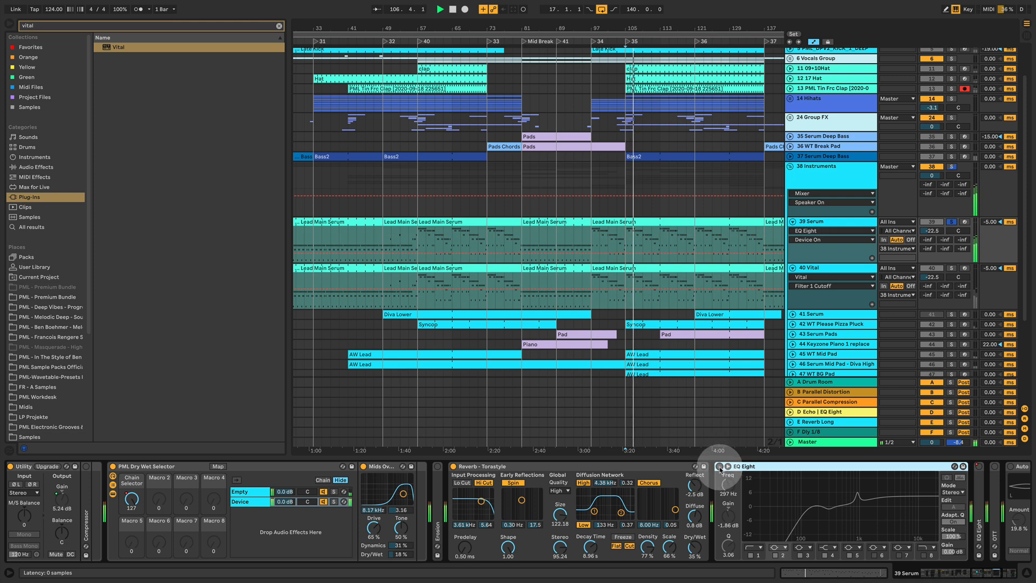
{"action": "left_click", "coordinate": [720, 466]}
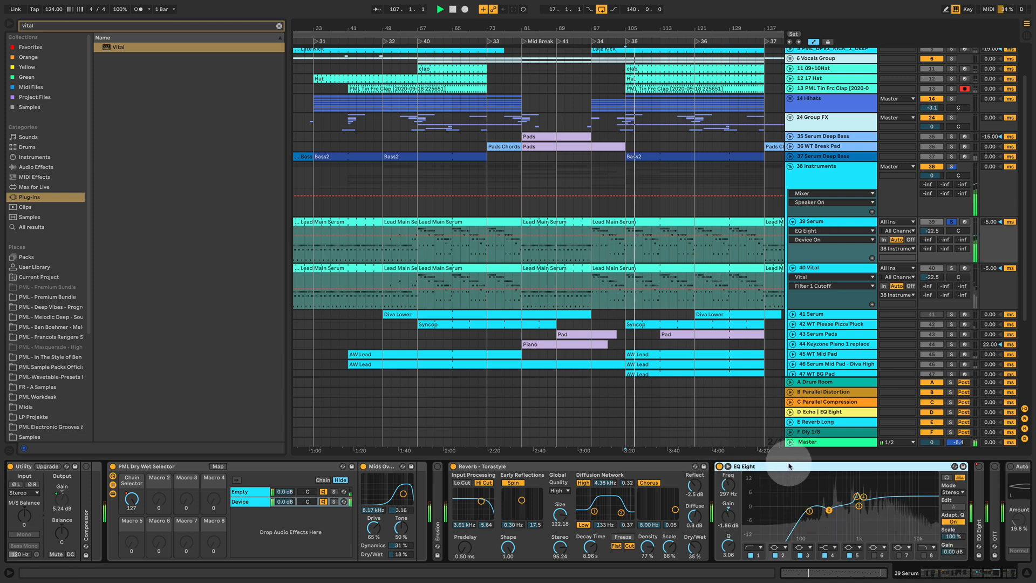
{"action": "left_click", "coordinate": [979, 575]}
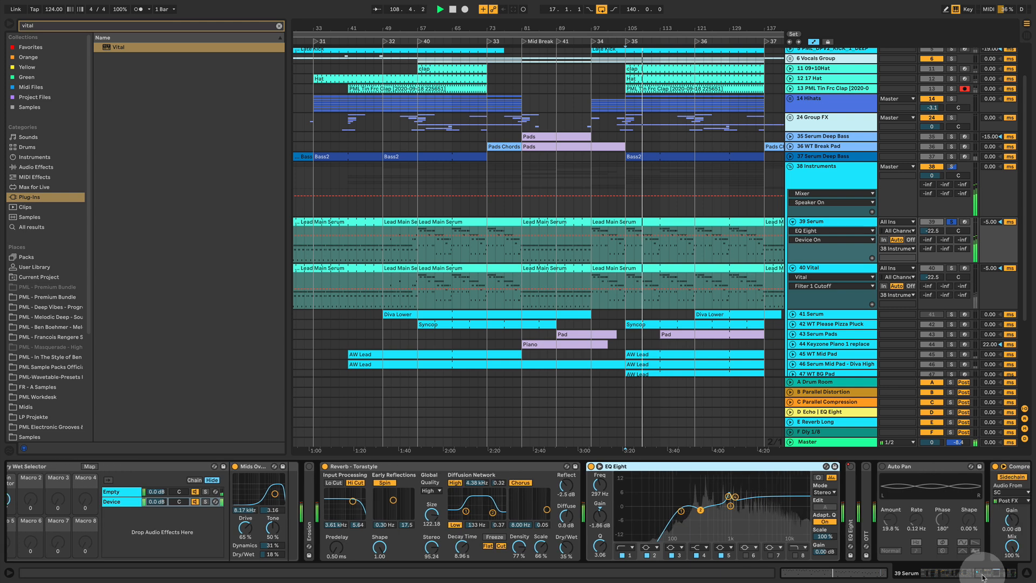
{"action": "key", "text": "space"}
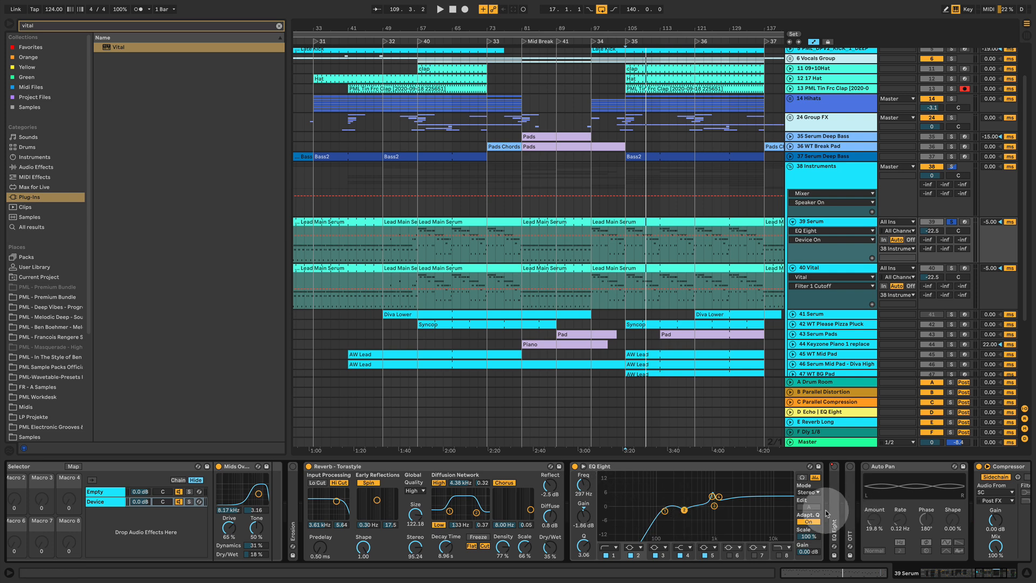
Unfold the second EQ Eight and the OTT after it, and turn both devices on.
{"action": "key", "text": "ctrl+v"}
{"action": "double_click", "coordinate": [730, 489]}
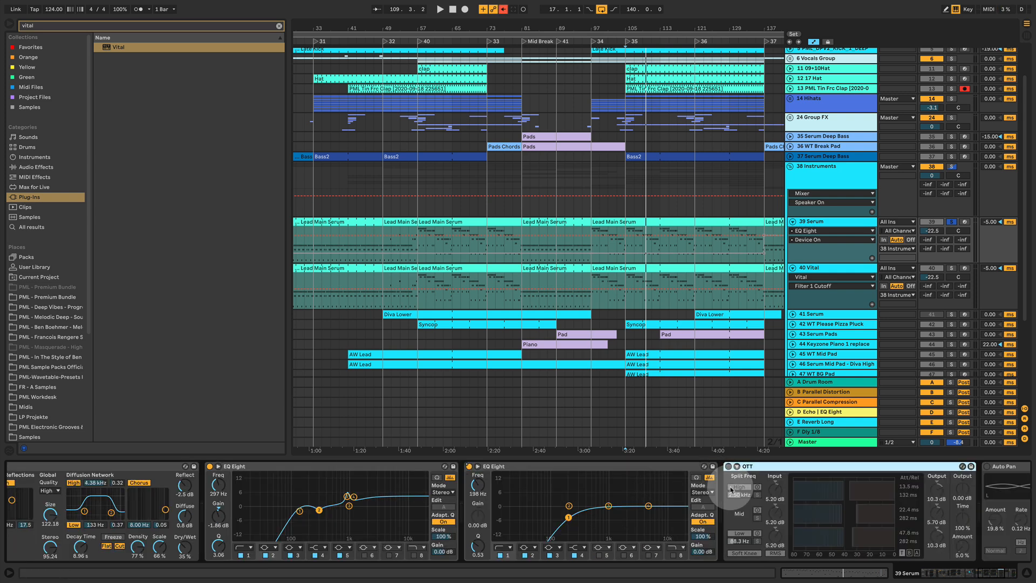
{"action": "left_click", "coordinate": [729, 466]}
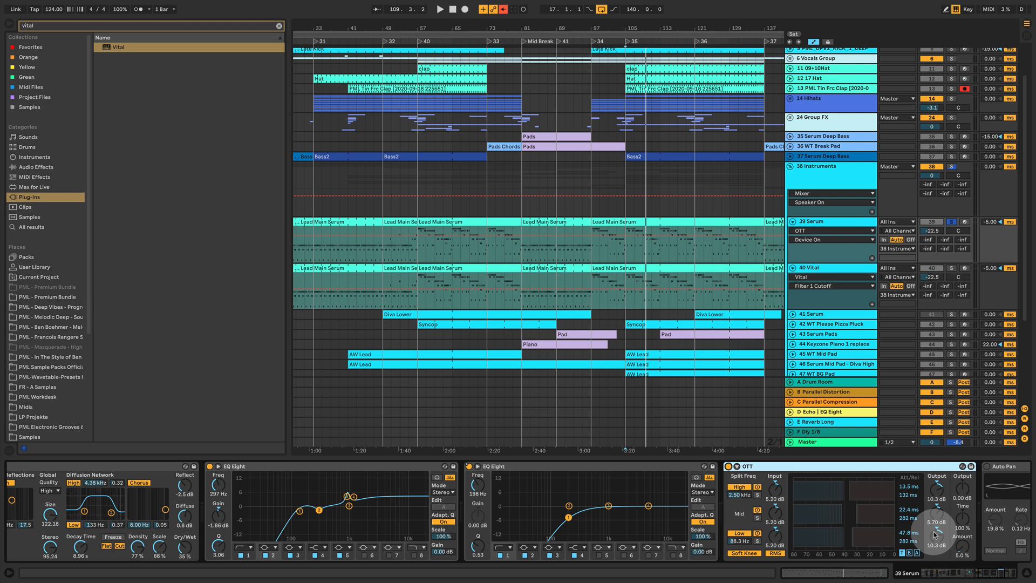
Audition OTT during playback with its Amount raised to 100 %, and bring the Amount back down.
{"action": "key", "text": "space"}
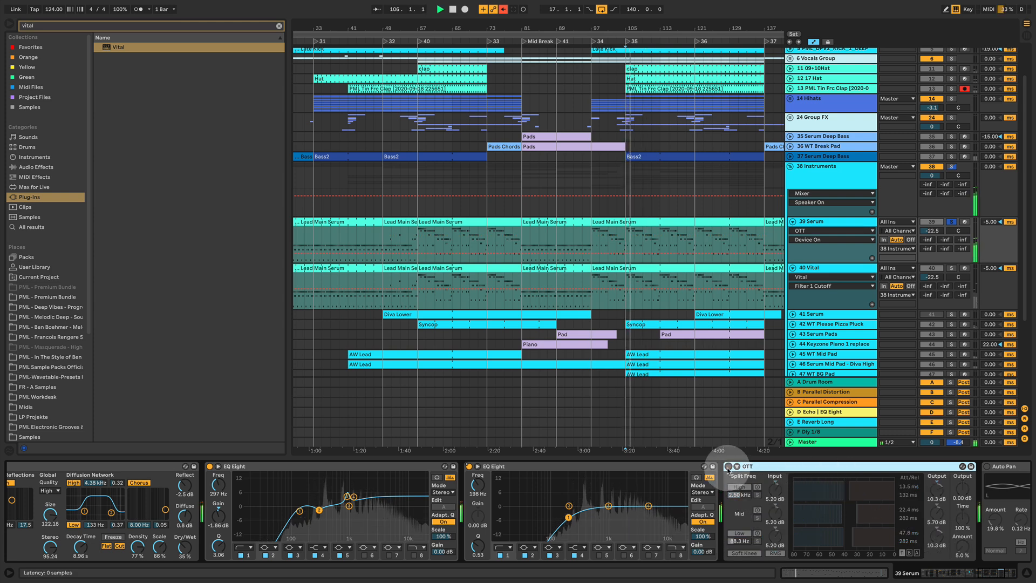
{"action": "left_click_drag", "start_coordinate": [954, 542], "coordinate": [956, 480]}
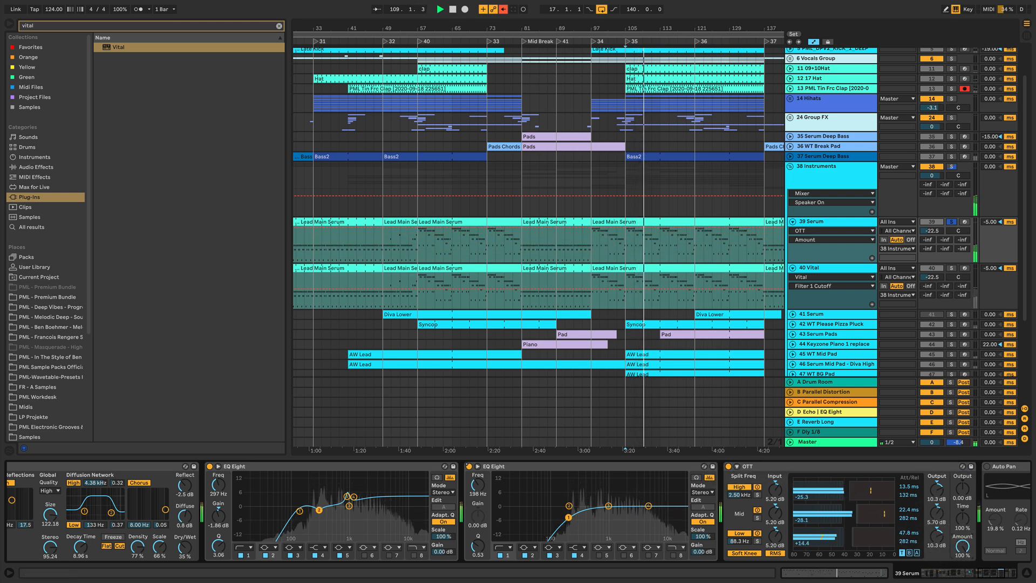
{"action": "left_click_drag", "start_coordinate": [963, 540], "coordinate": [962, 569]}
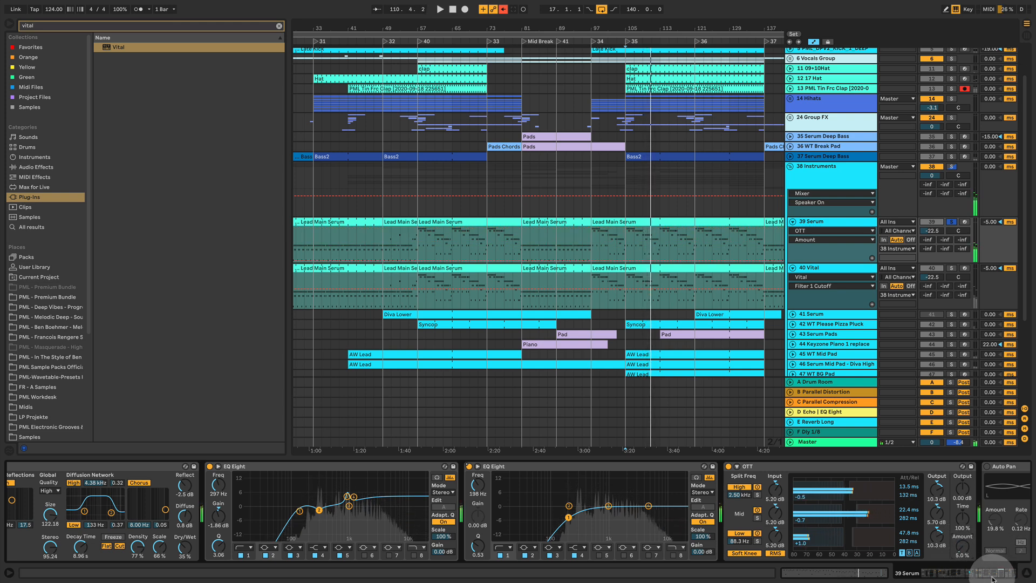
Turn on the Auto Pan after OTT and review it together with the sidechain Compressor ending the chain.
{"action": "scroll", "coordinate": [864, 518], "scroll_direction": "right", "scroll_amount": 5}
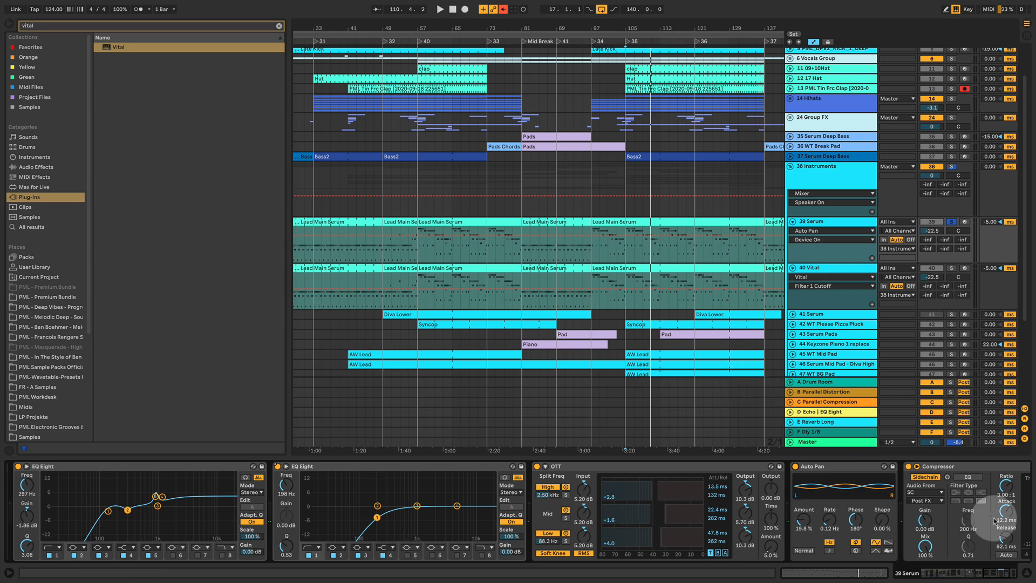
{"action": "left_click", "coordinate": [986, 573]}
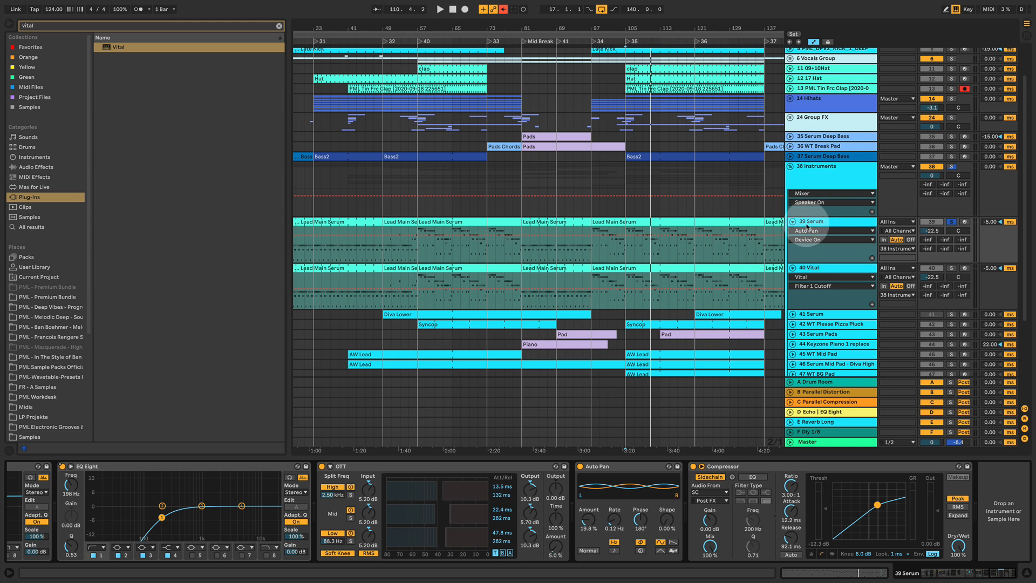
Load the pad preset Honk Wub into Vital on track 40, view its voice settings, and close the plug-in window.
{"action": "left_click", "coordinate": [847, 258]}
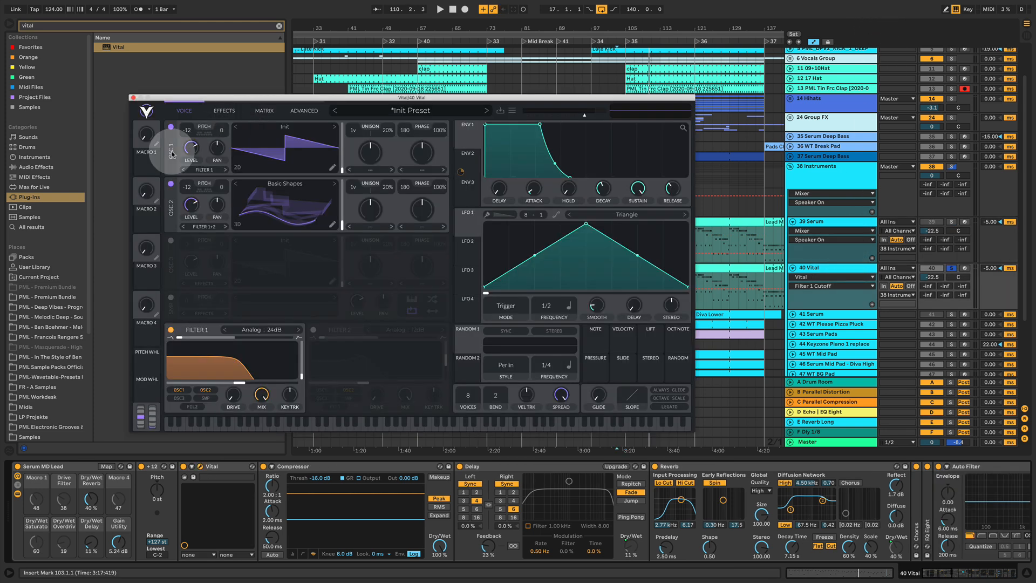
{"action": "left_click", "coordinate": [405, 111]}
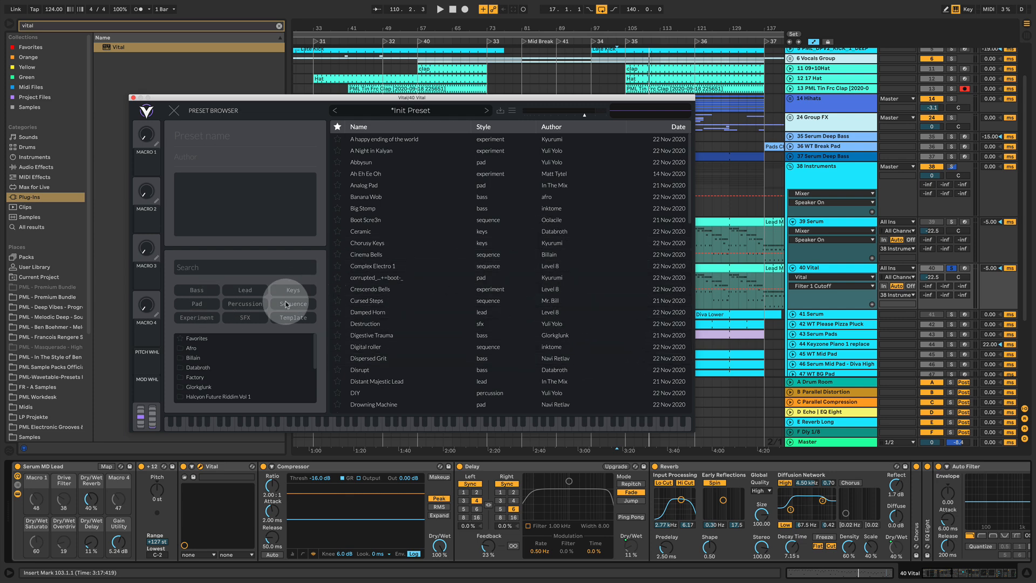
{"action": "left_click", "coordinate": [198, 307]}
{"action": "left_click", "coordinate": [553, 199]}
{"action": "left_click", "coordinate": [214, 229]}
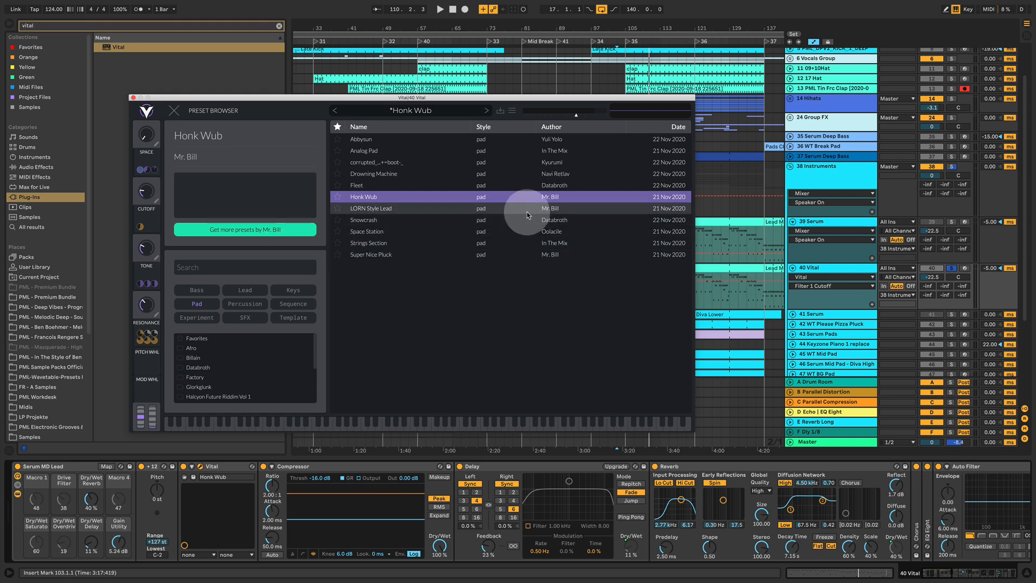
{"action": "left_click", "coordinate": [174, 112]}
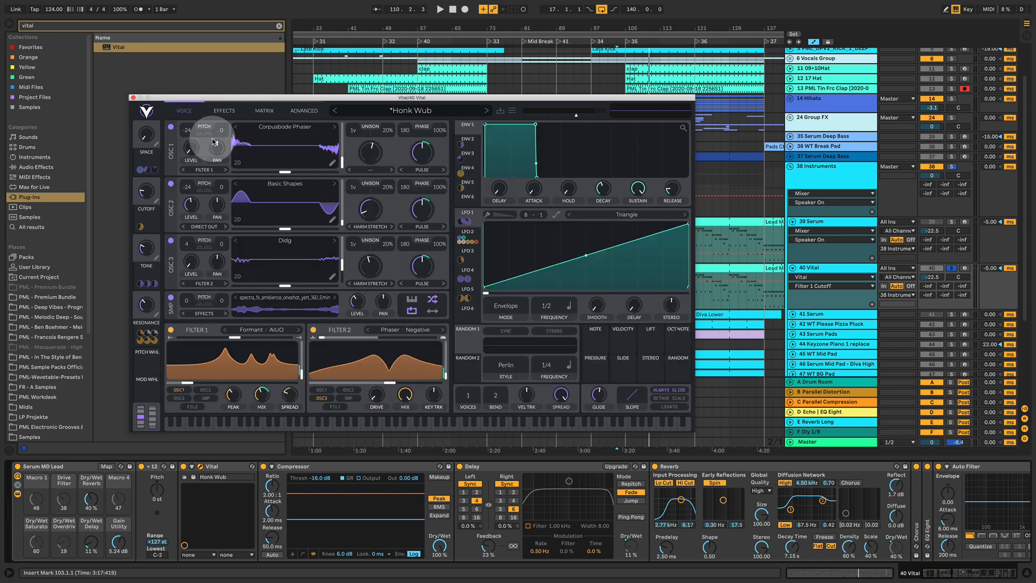
{"action": "left_click", "coordinate": [133, 99]}
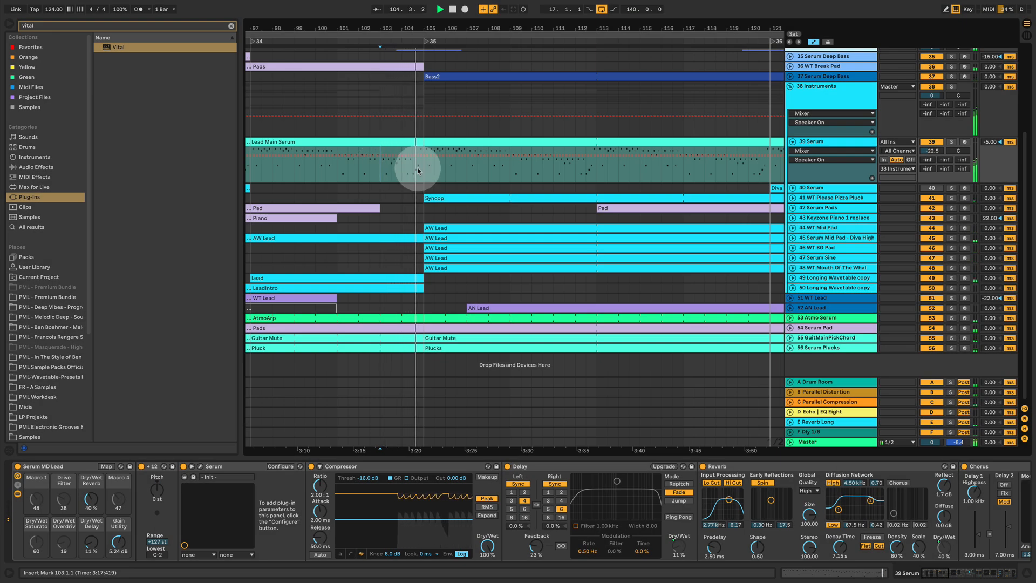
Examine the notes of the Lead Main Serum clip on track 39 during playback and return to the arrangement.
{"action": "double_click", "coordinate": [520, 144]}
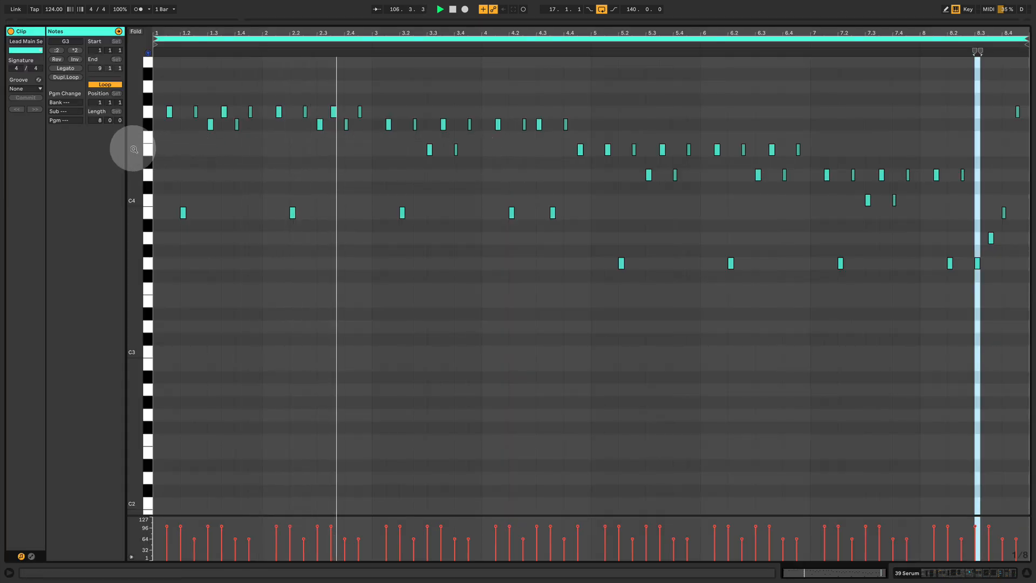
{"action": "mouse_move", "coordinate": [352, 30]}
{"action": "left_mouse_down"}
{"action": "mouse_move", "coordinate": [353, 70]}
{"action": "mouse_move", "coordinate": [354, 30]}
{"action": "left_mouse_up"}
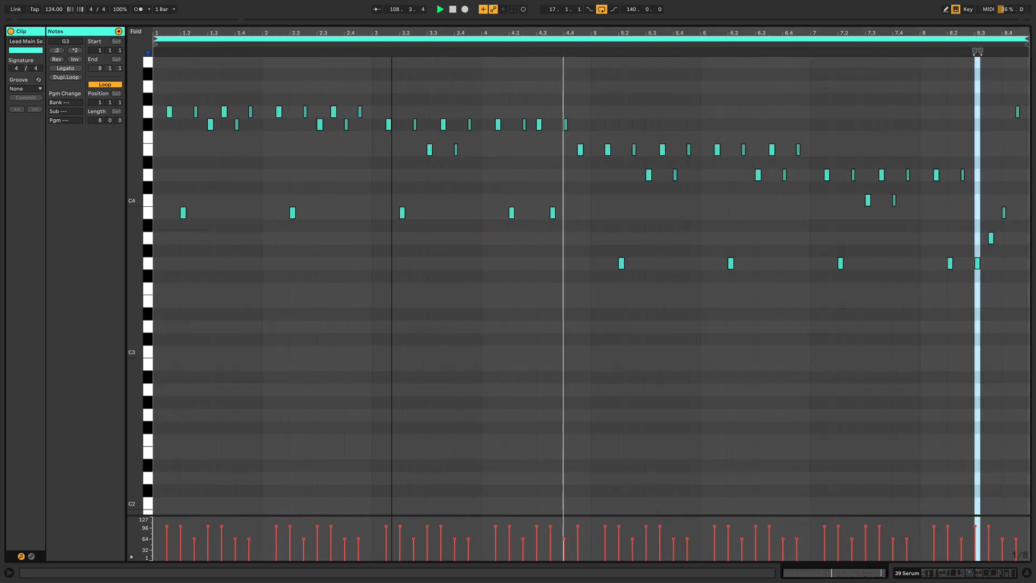
{"action": "left_click", "coordinate": [954, 570]}
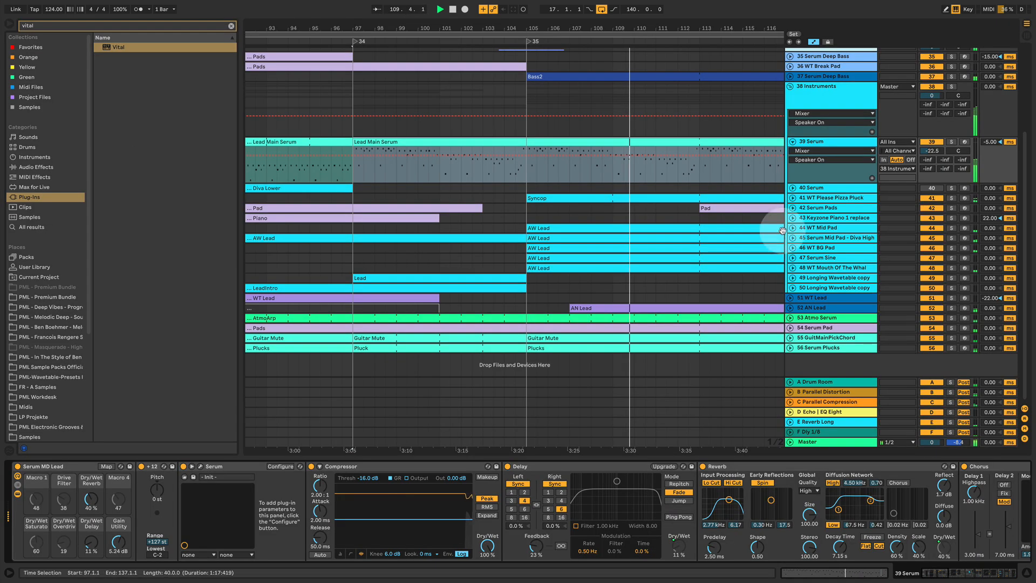